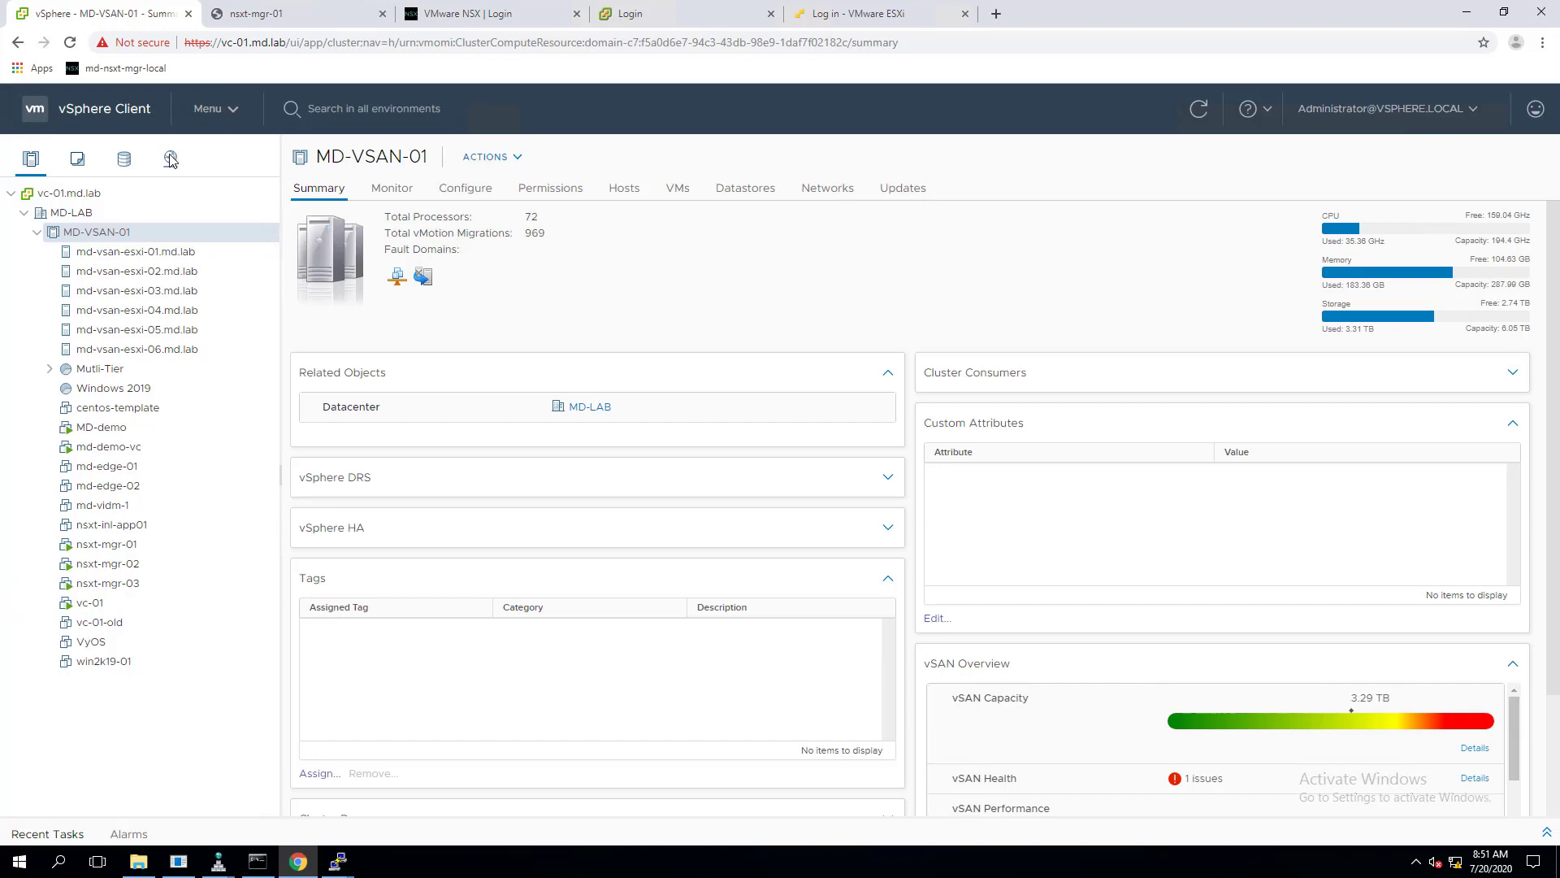
Step: Open the vSAN services configuration of the MD-VSAN-01 cluster, expand File Service and start enabling it
click(466, 189)
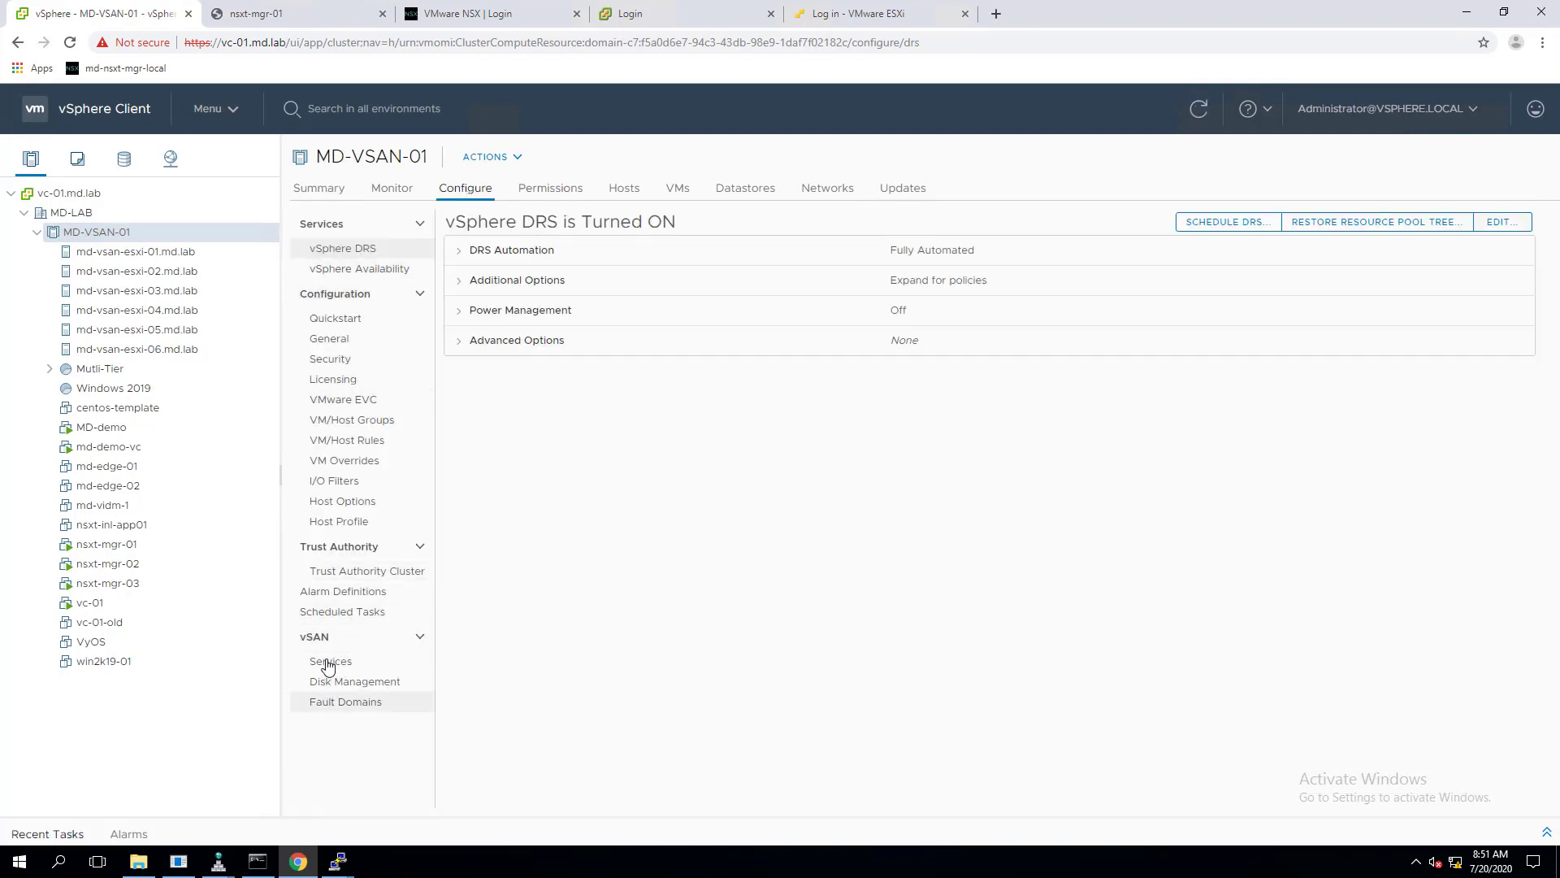
click(329, 663)
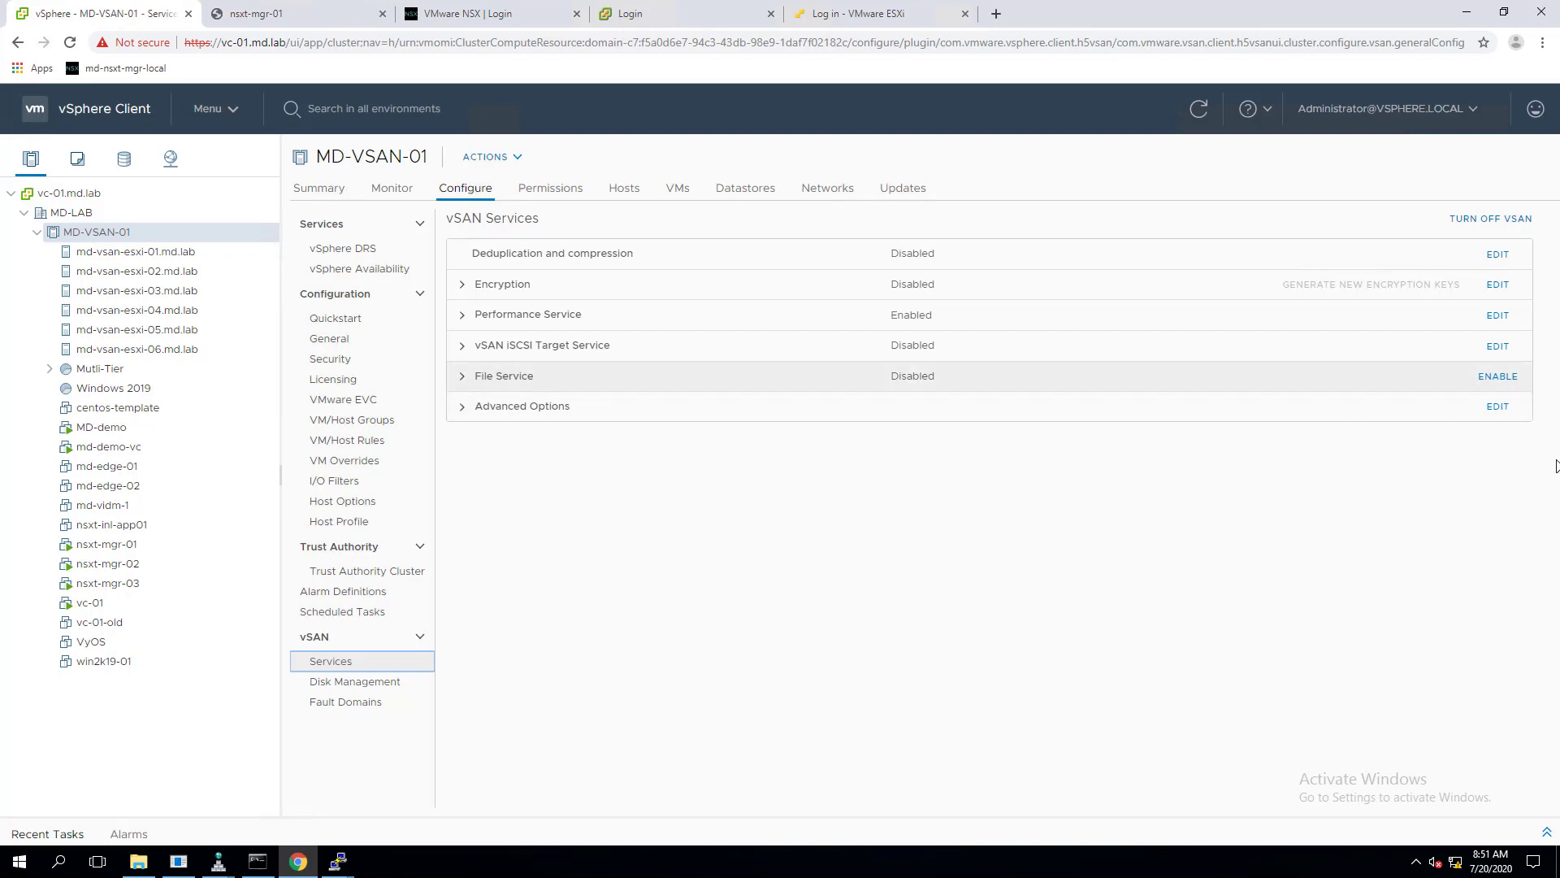
click(462, 379)
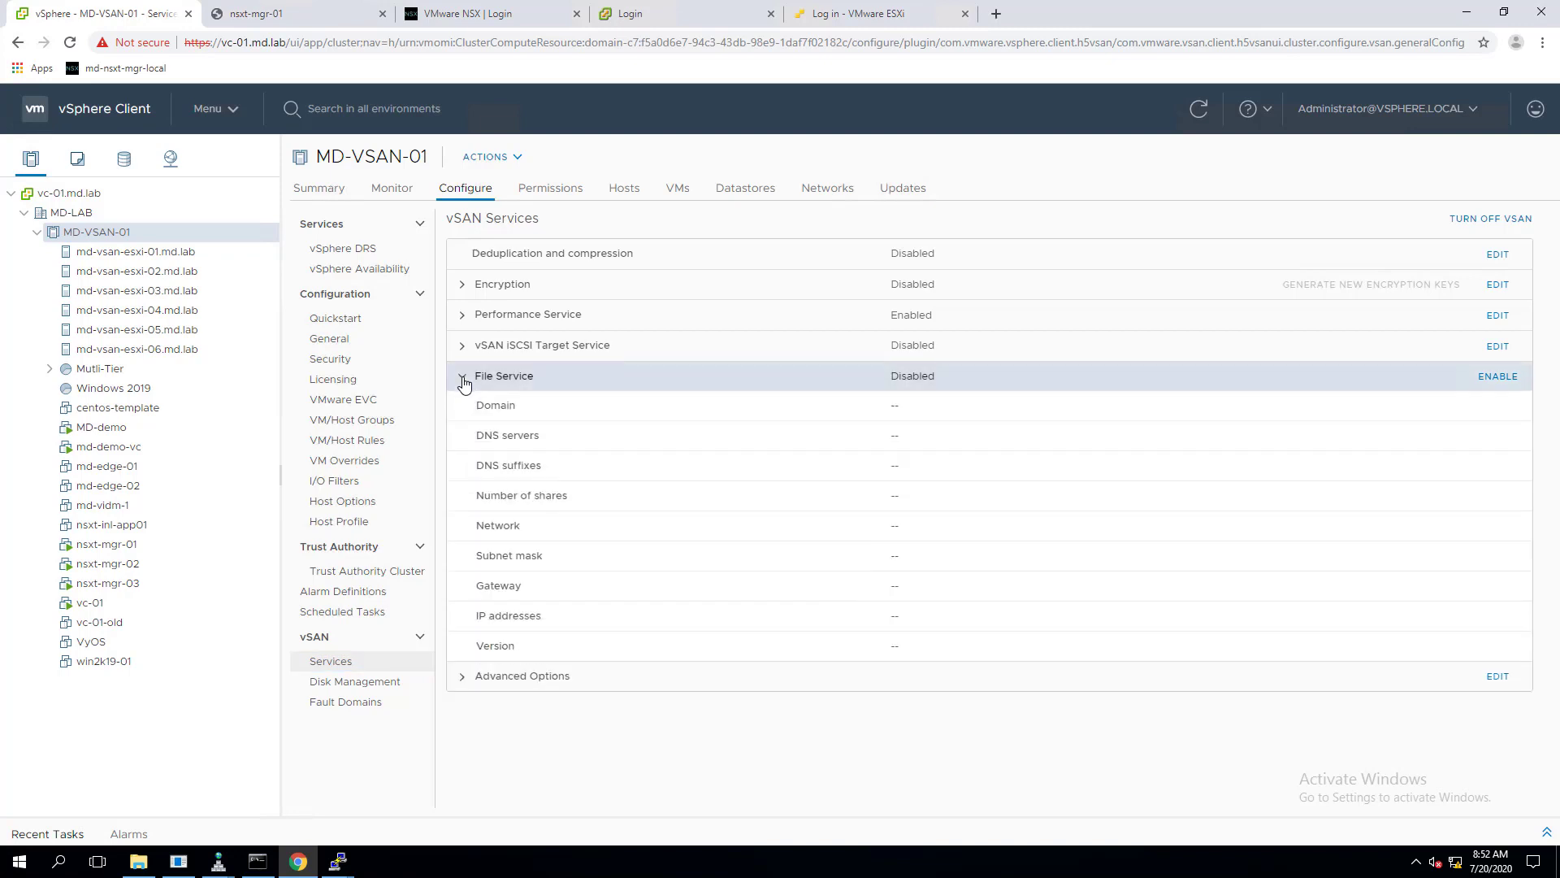
click(1500, 382)
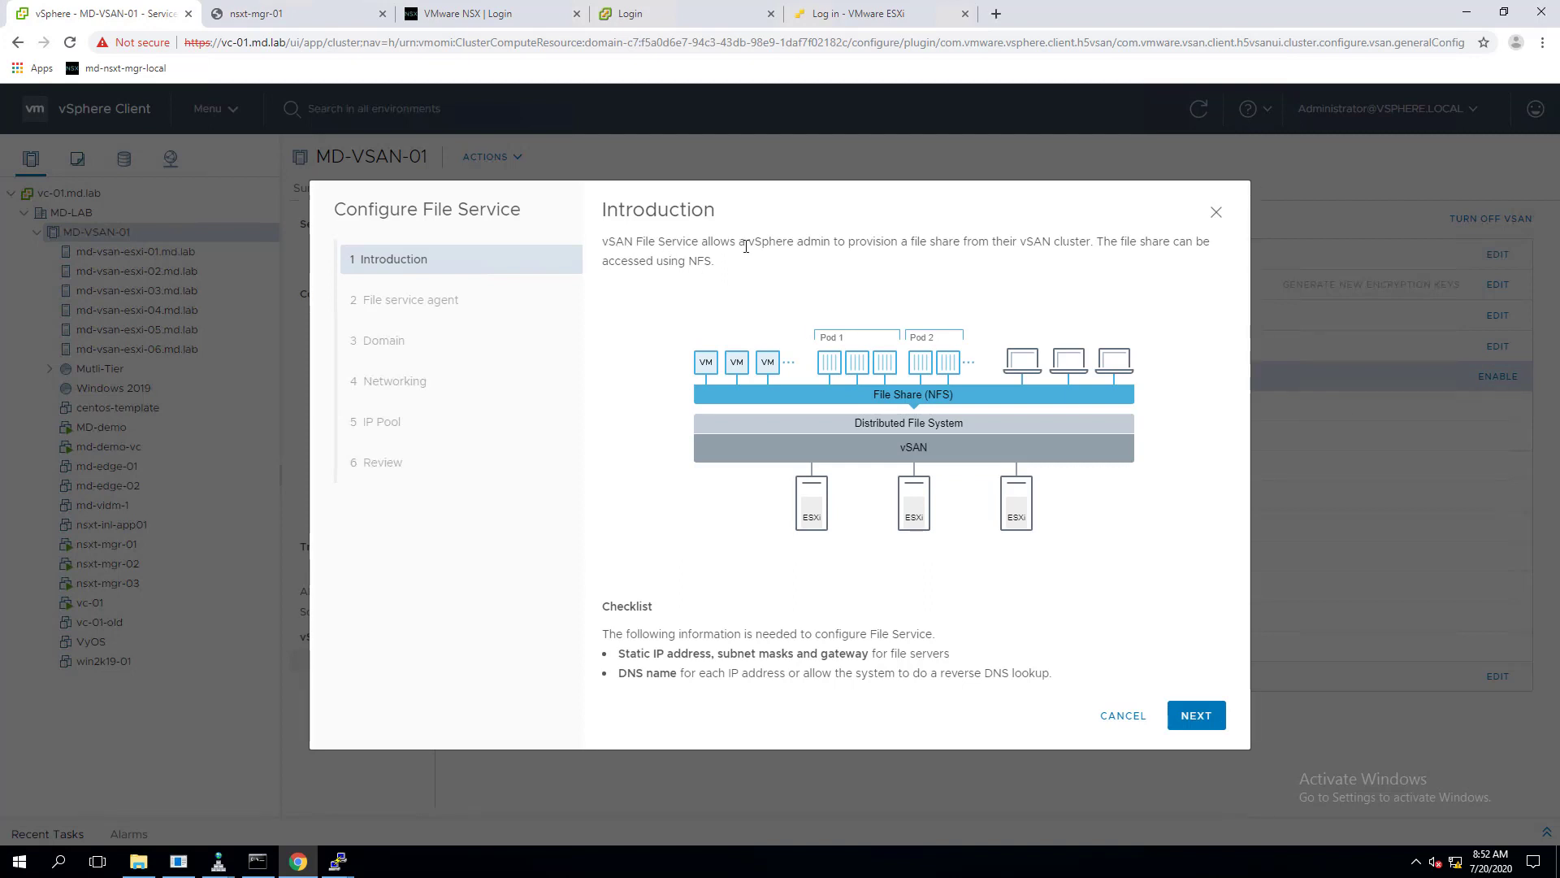
Step: Read the File Service introduction and its configuration checklist, and continue to the file service agent settings
drag(826, 250, 1196, 242)
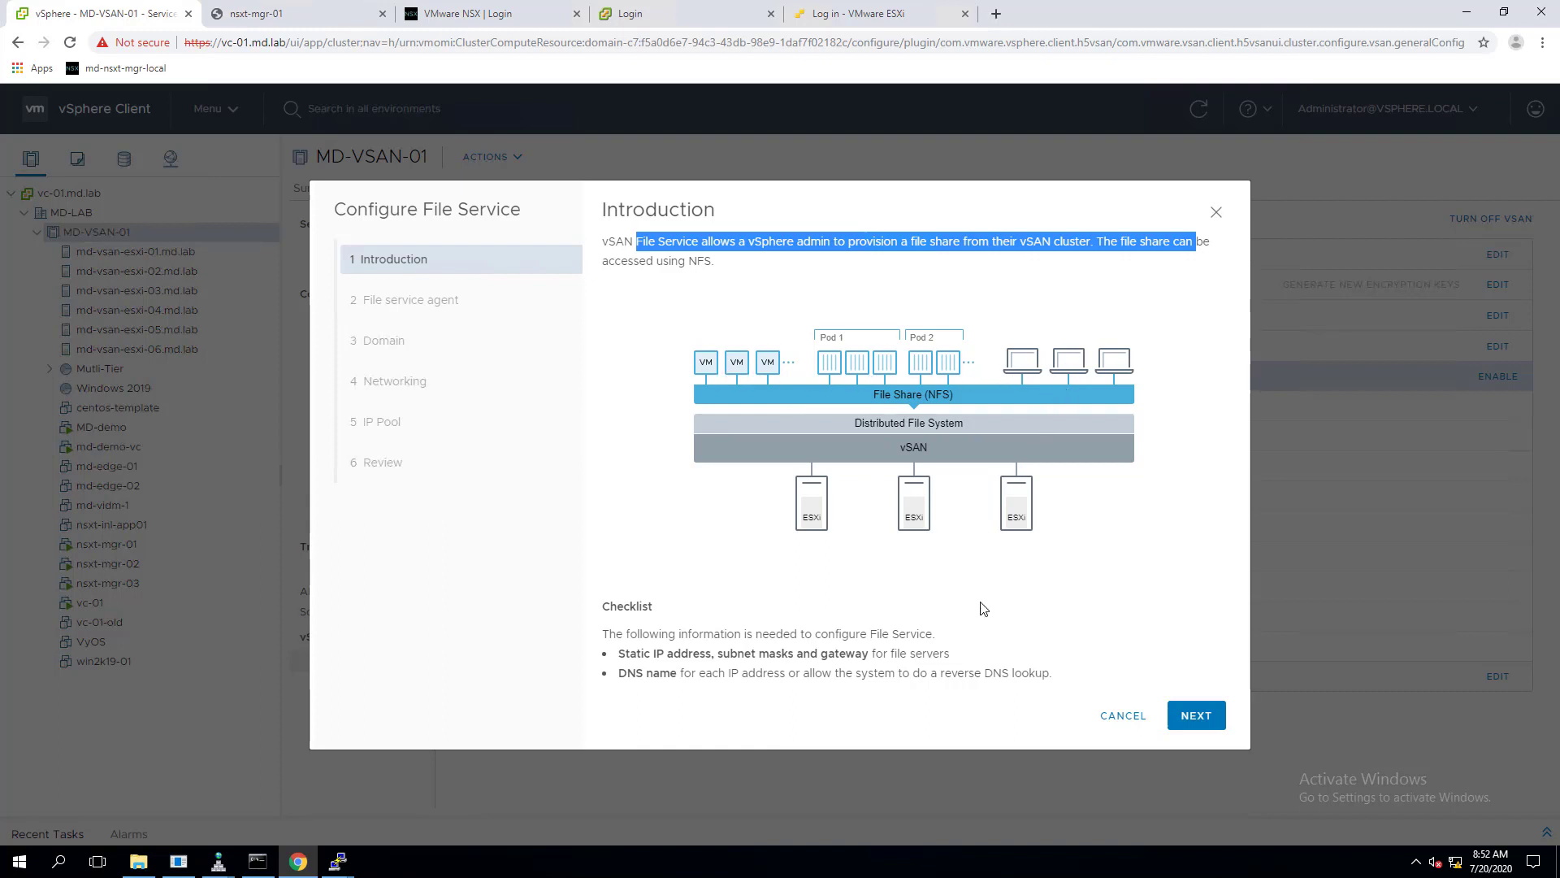
drag(734, 634, 851, 660)
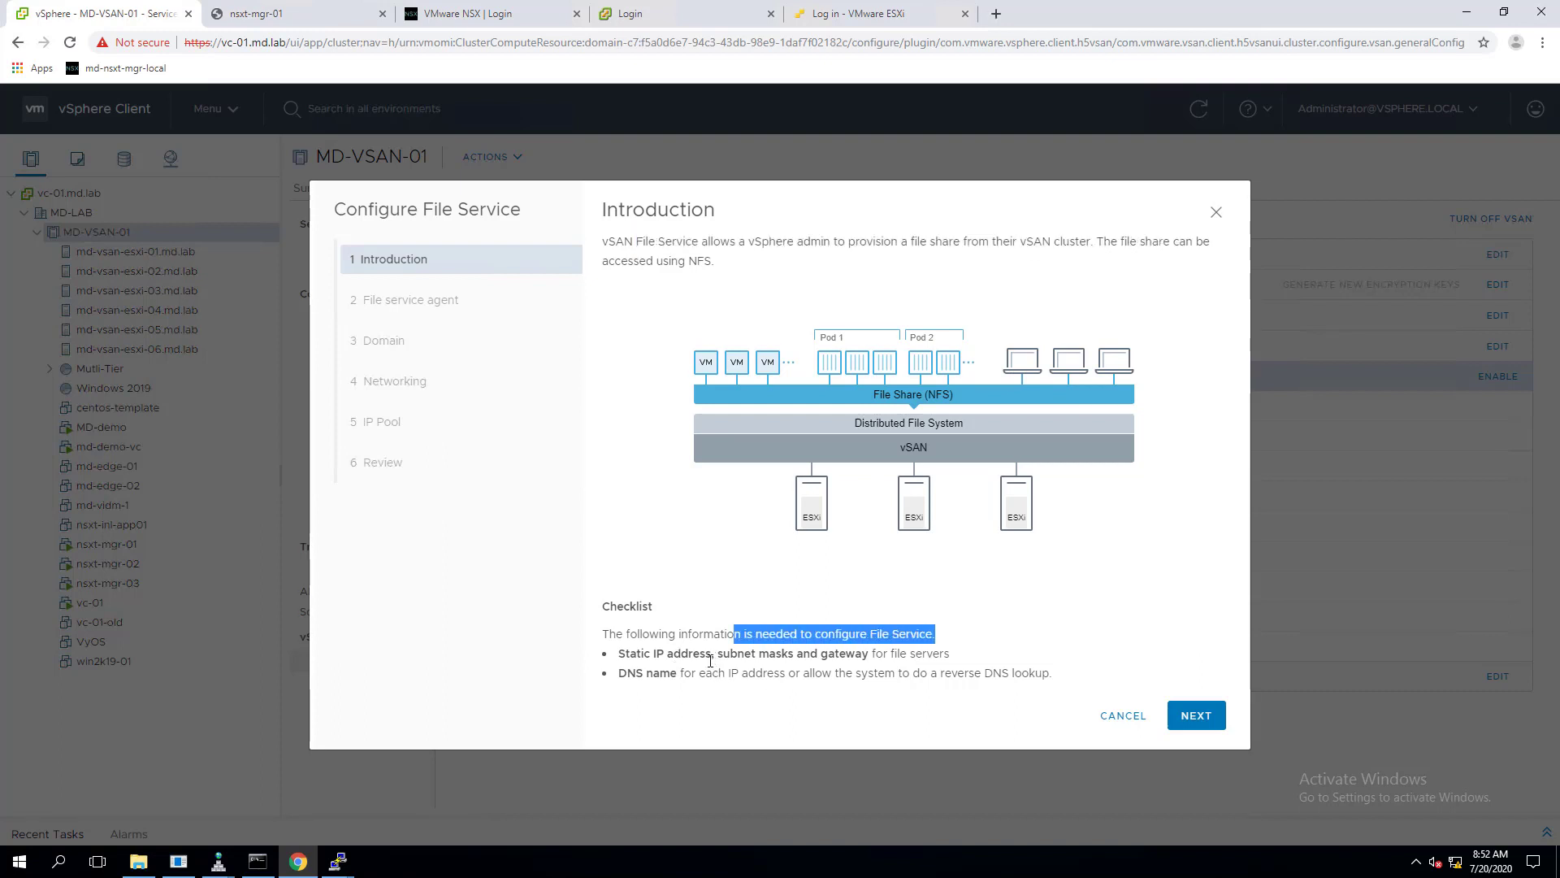
drag(674, 654, 916, 655)
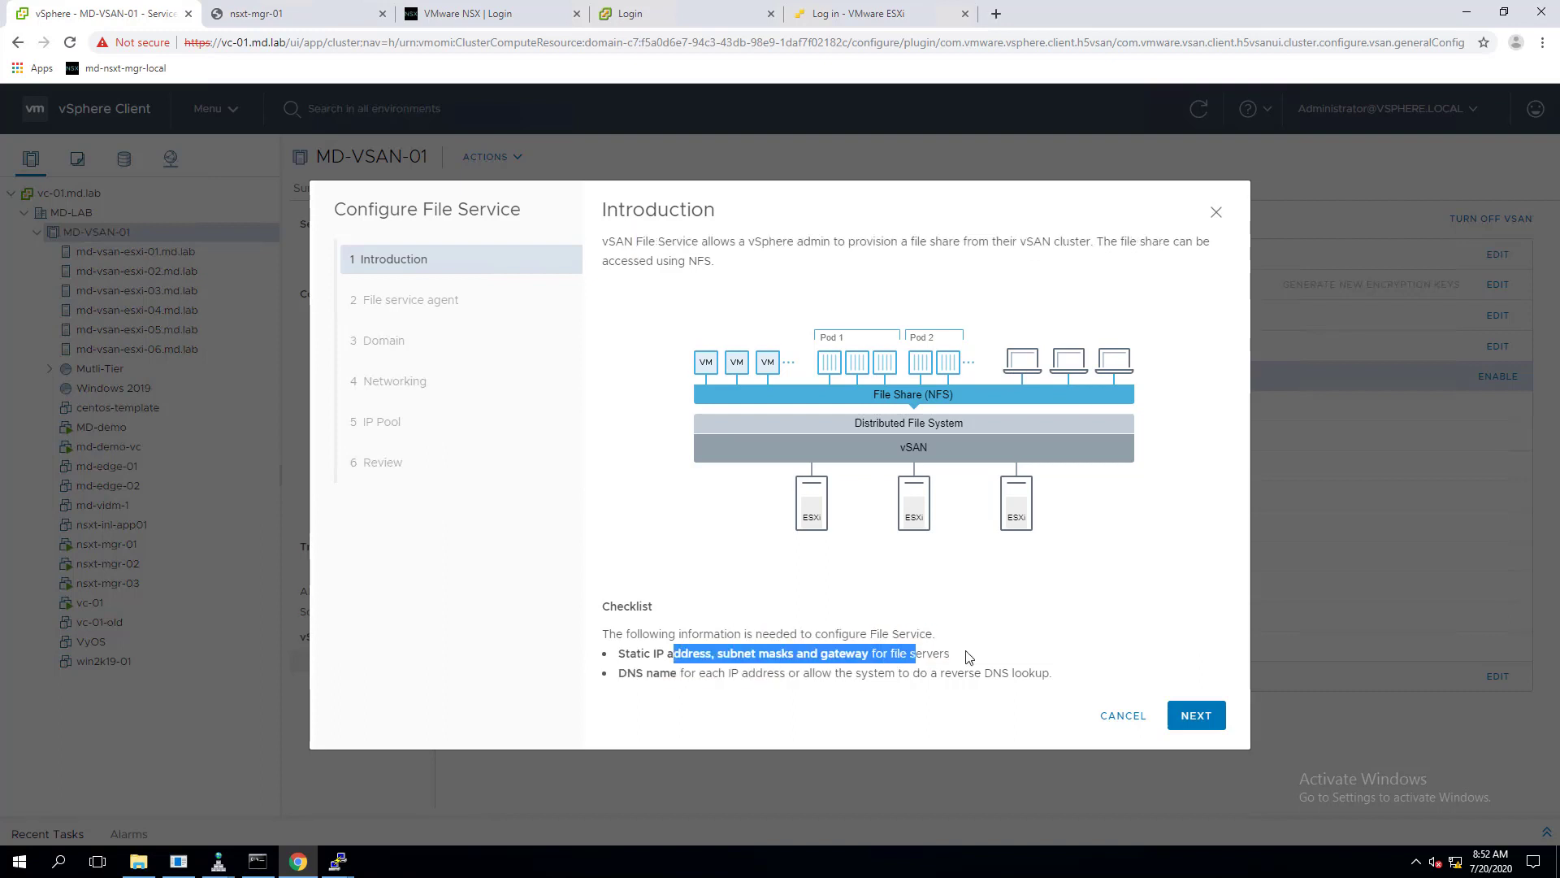
click(948, 660)
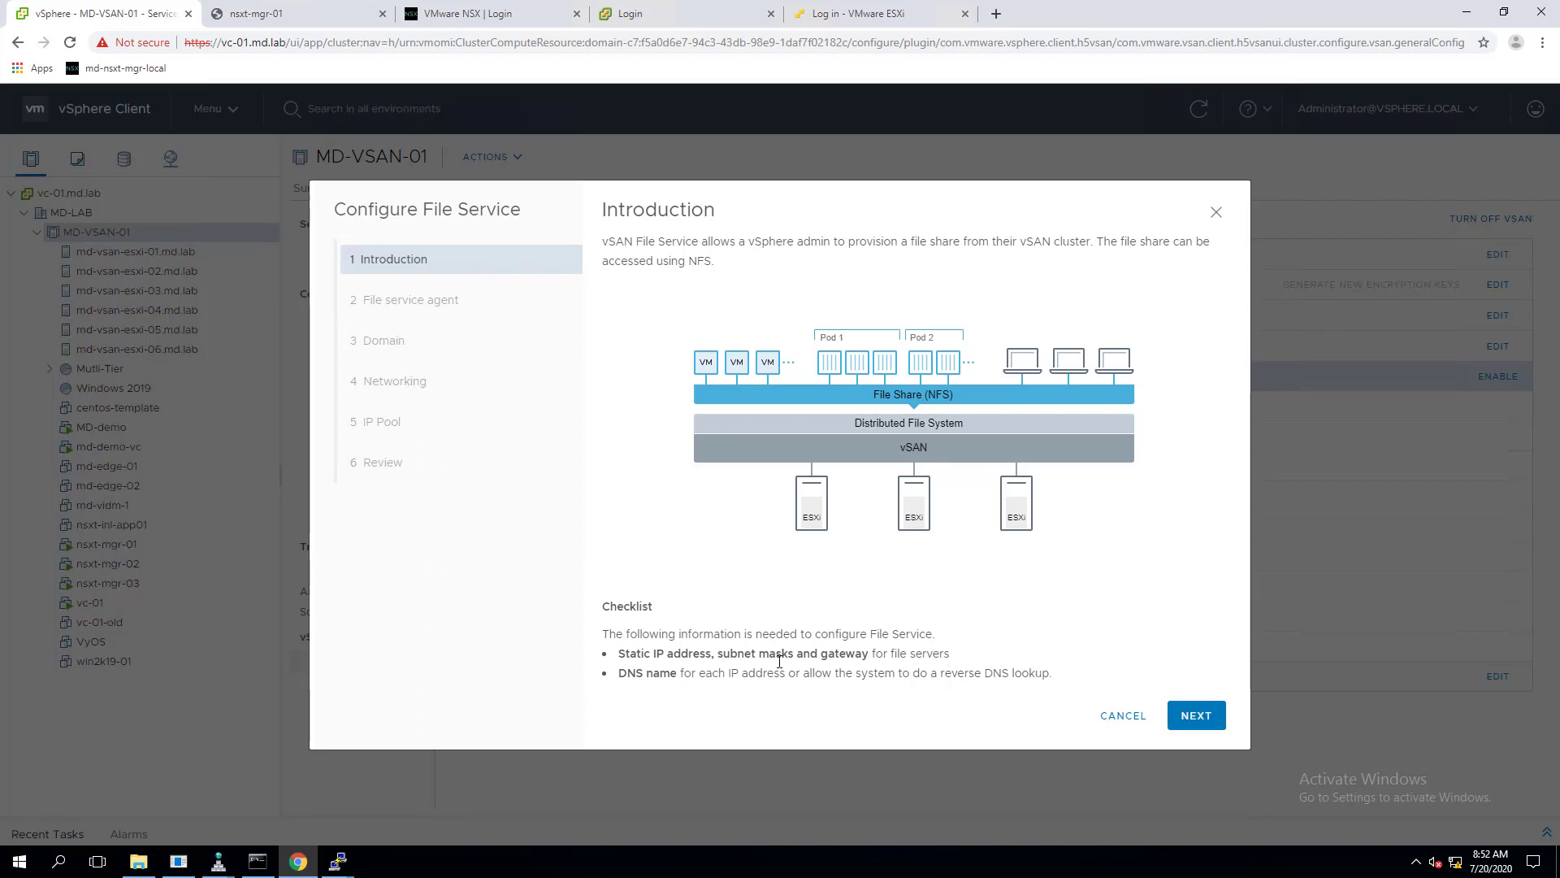
drag(680, 674, 1049, 673)
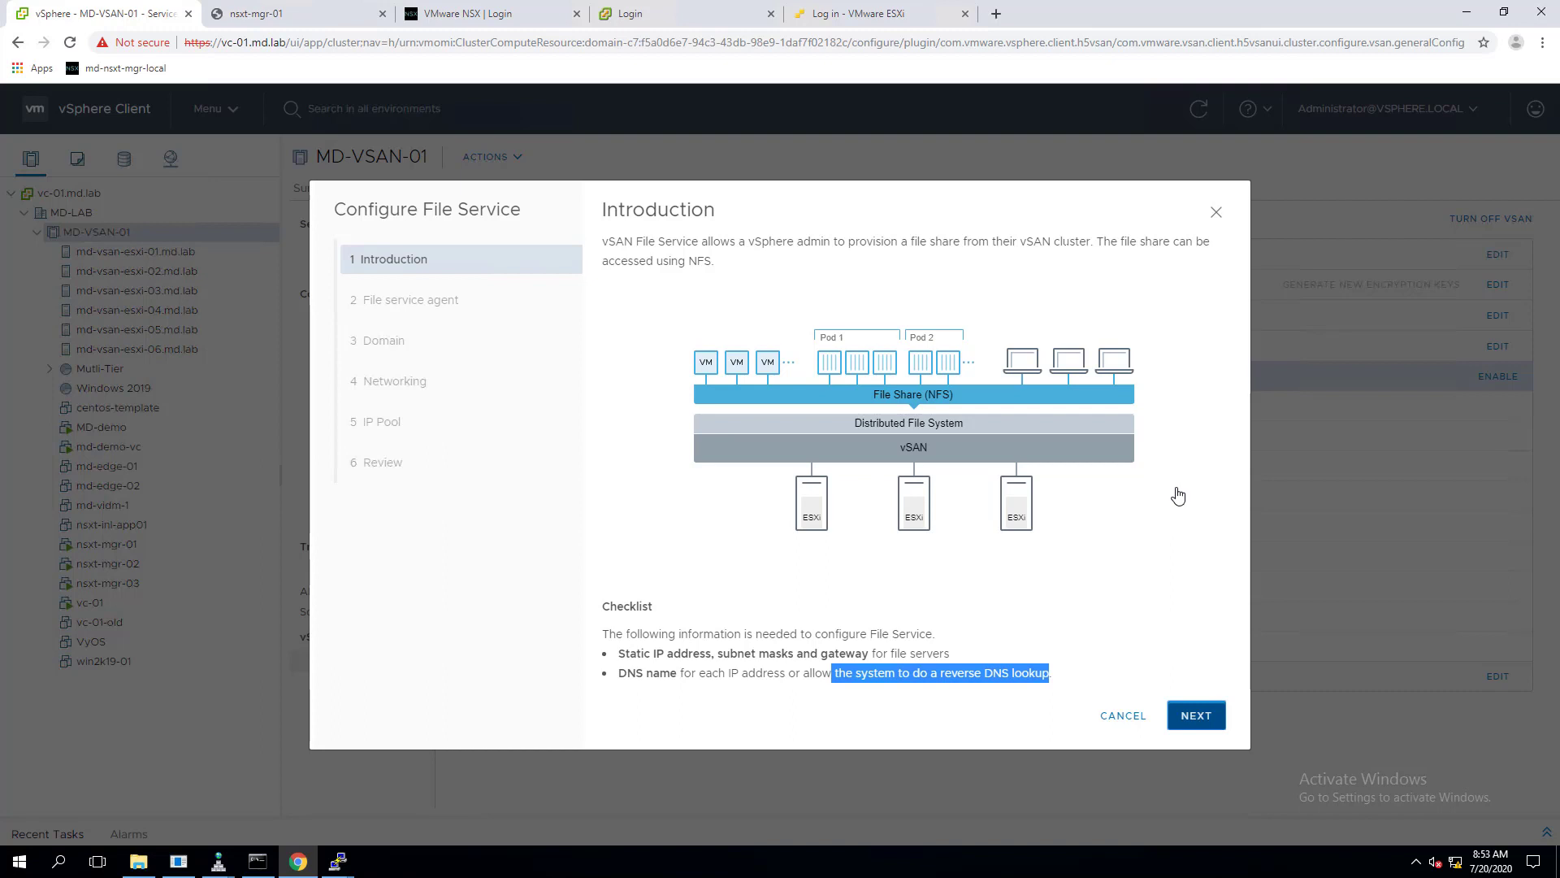
key(Return)
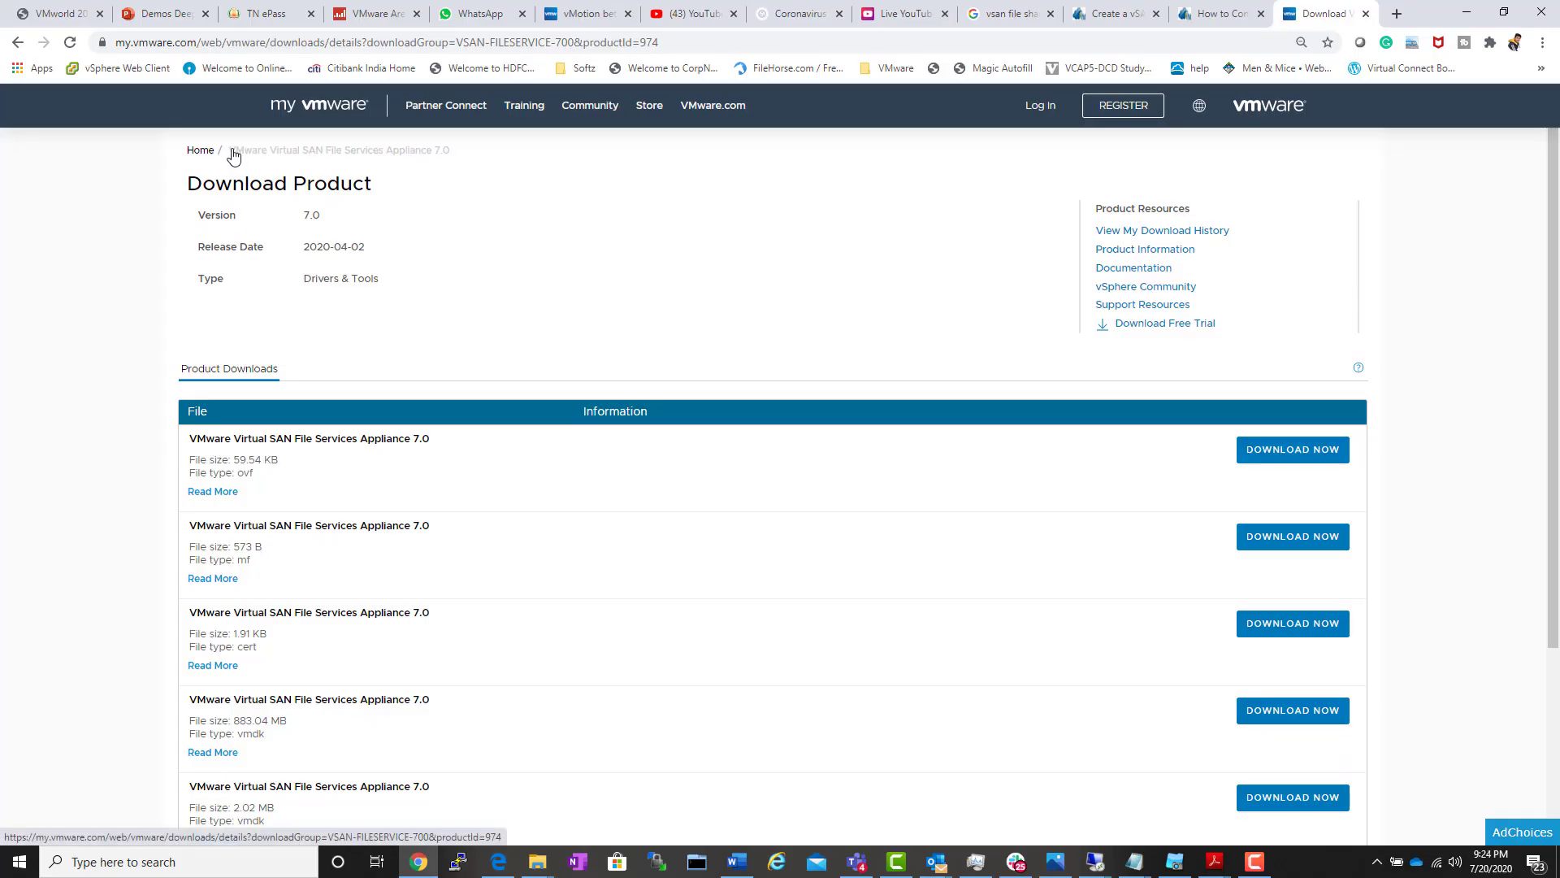
Step: Review the files offered on the VMware Virtual SAN File Services Appliance 7.0 download page in the other browser window
drag(452, 151, 210, 151)
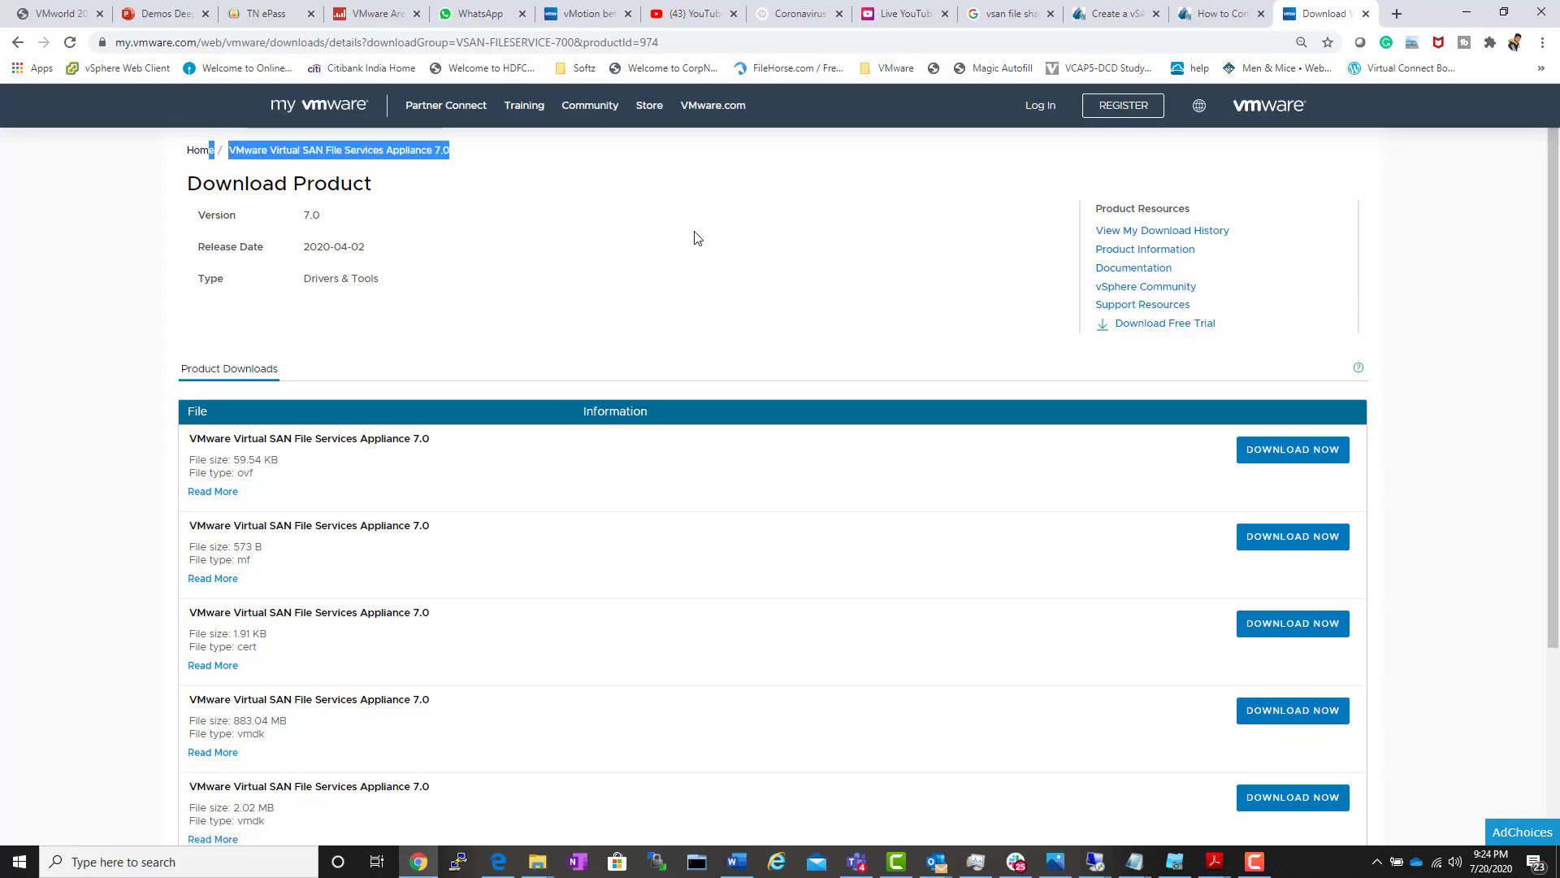
scroll(724, 290, down, 2)
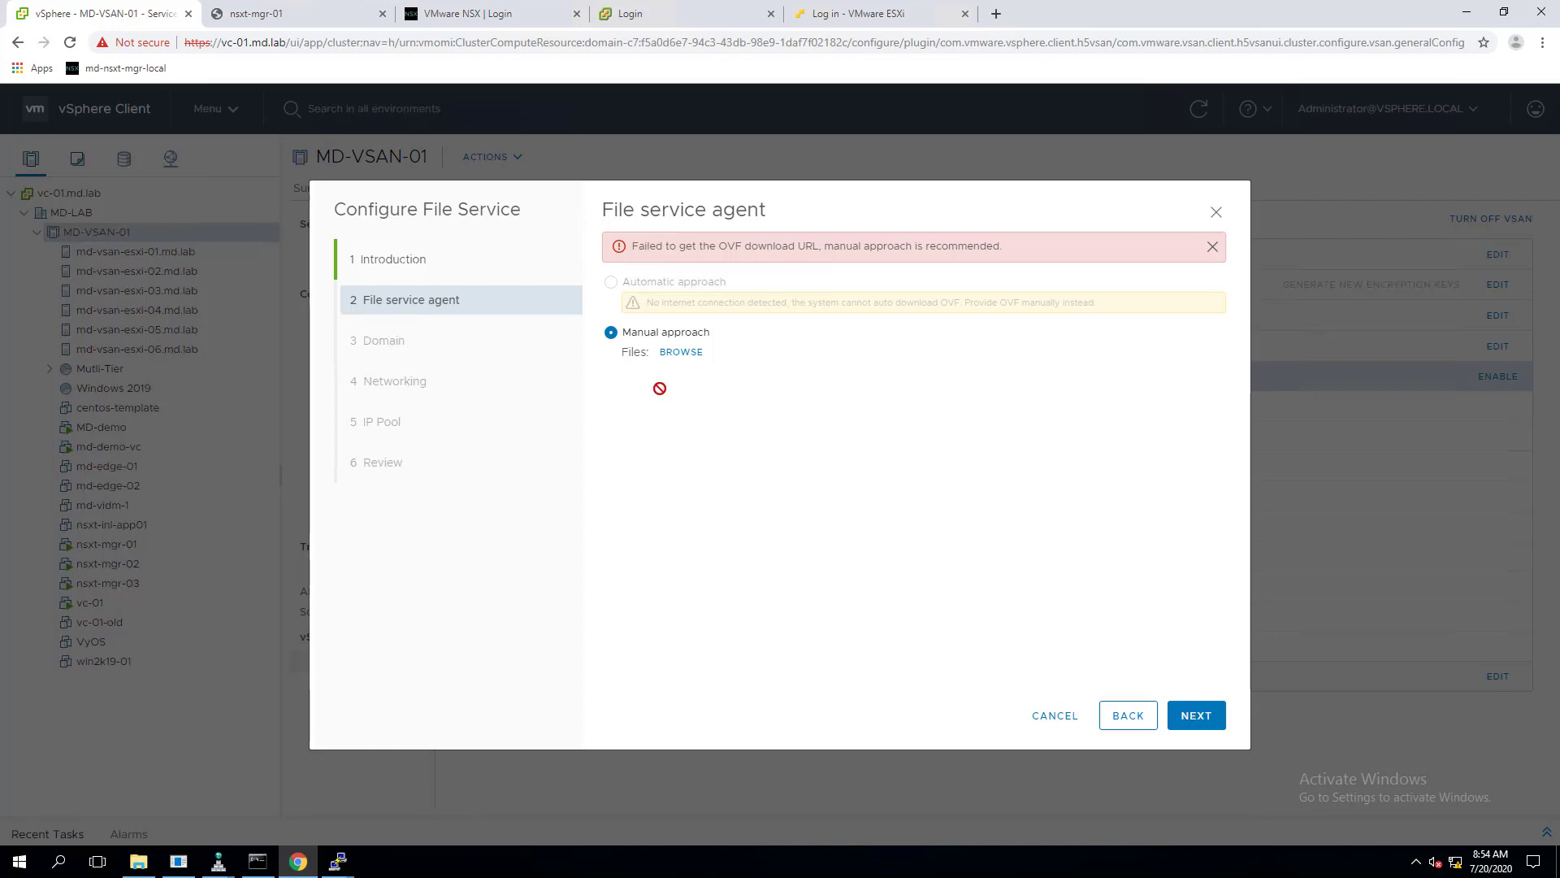
Step: Browse for the manual approach files in the vSAN File Services Appliance folder, enlarging the file dialog and widening its name column
click(682, 362)
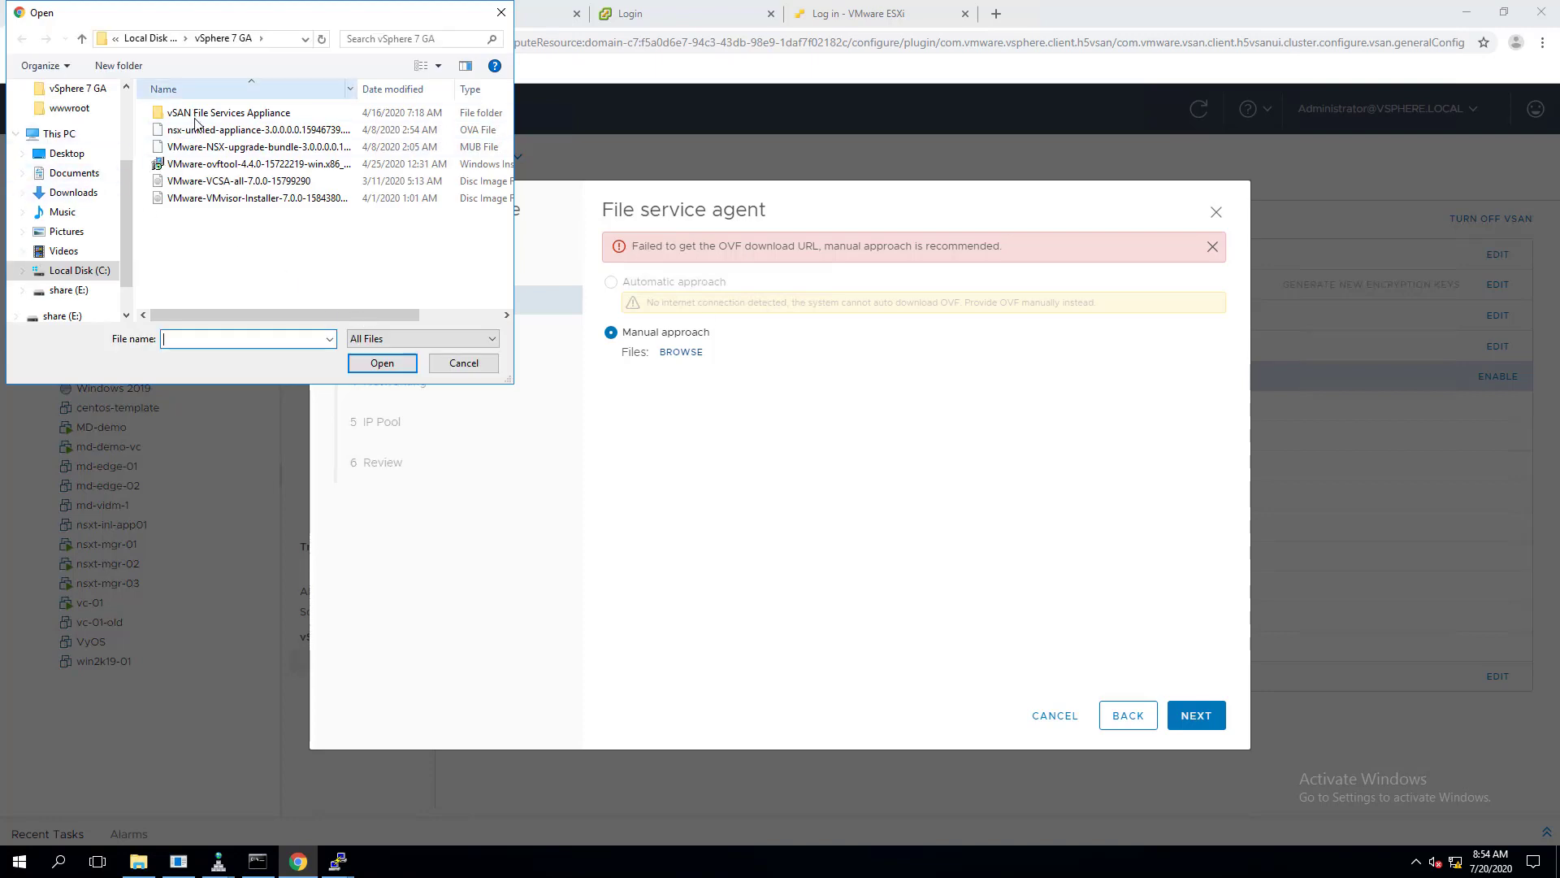
click(199, 112)
double_click(202, 114)
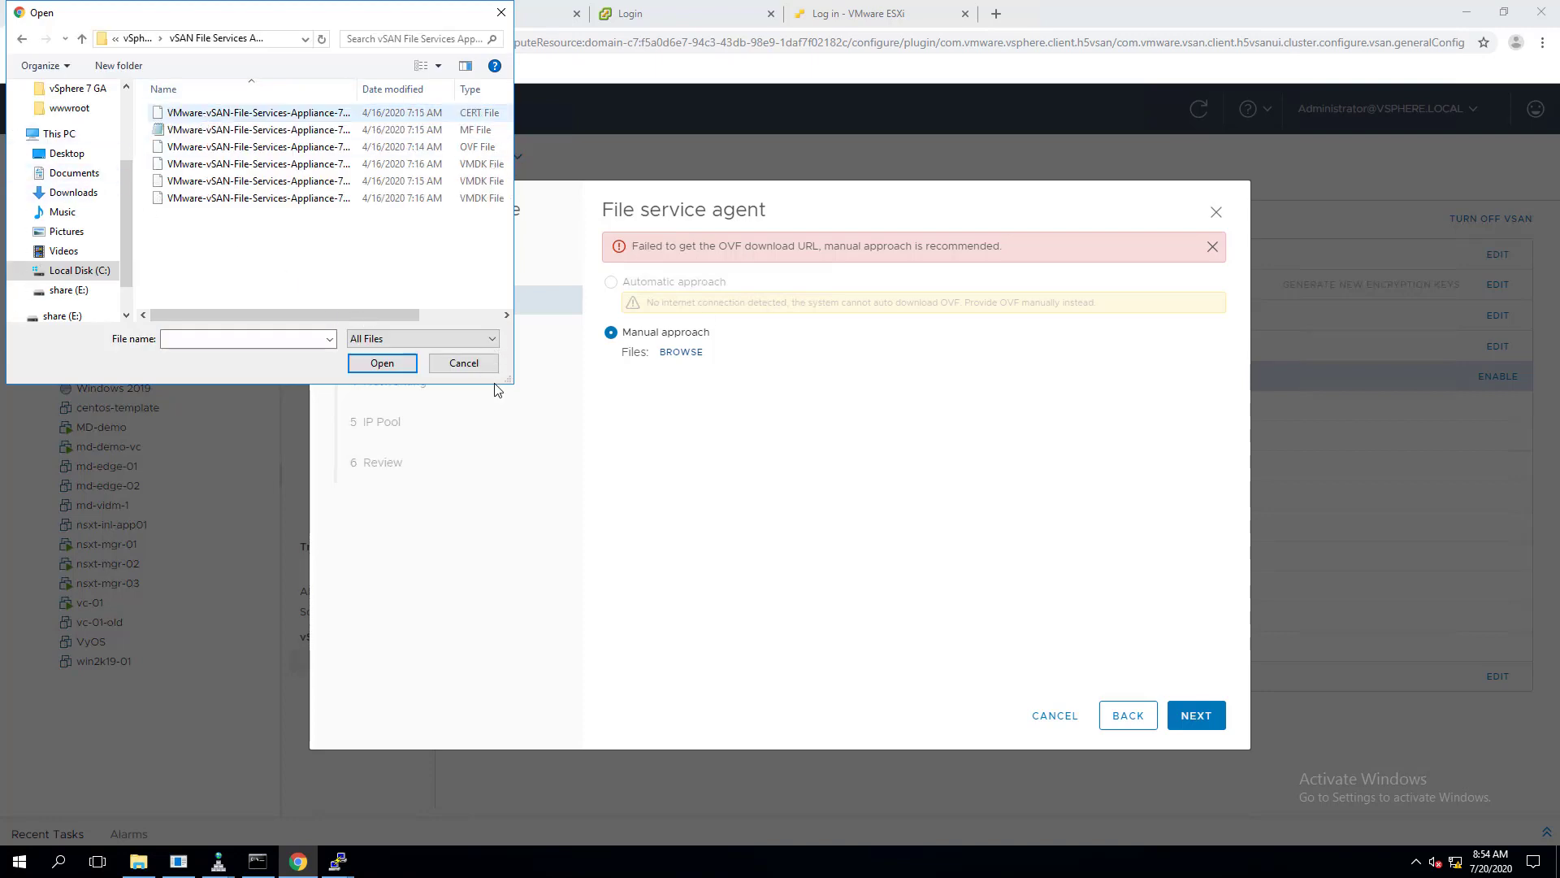
drag(513, 382, 1054, 597)
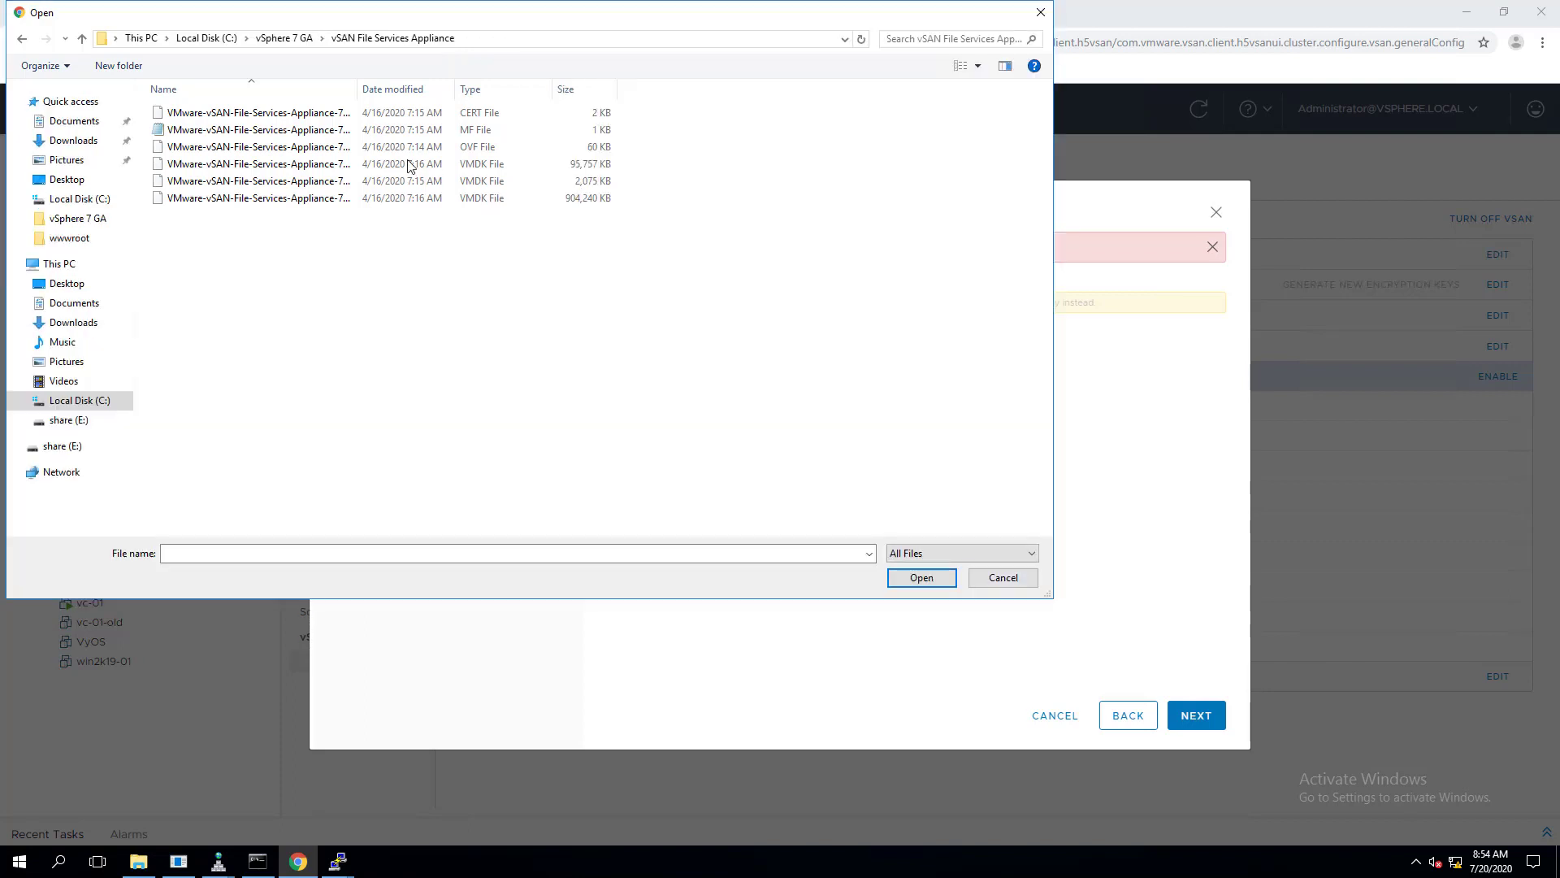
double_click(356, 91)
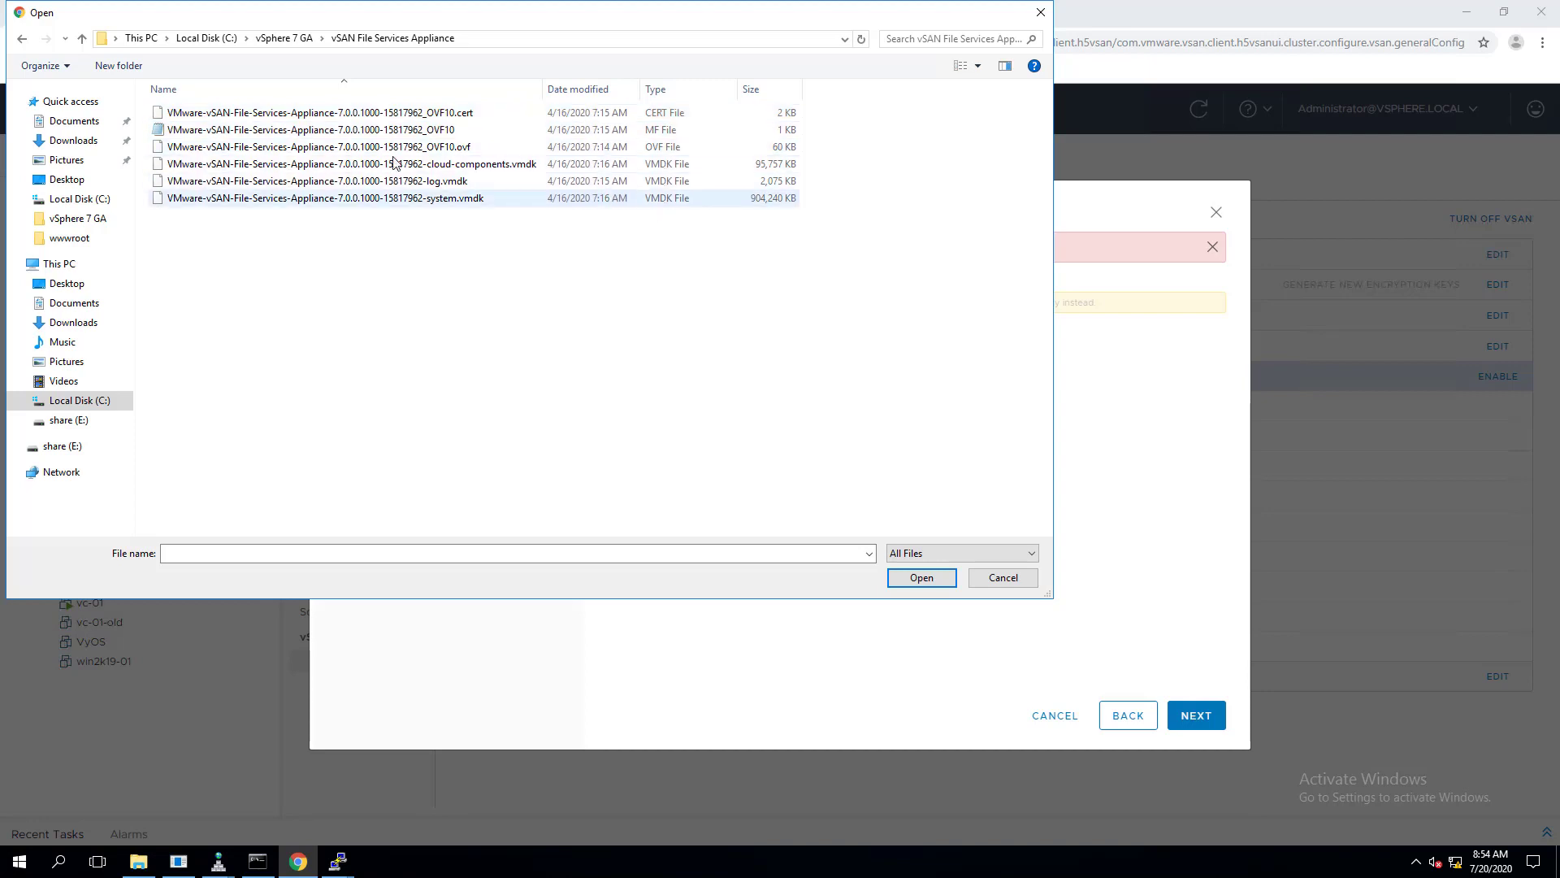
Step: Provide all six vSAN File Services Appliance files (CERT, MF, OVF and three VMDK) for the agent and continue to the domain settings
click(415, 118)
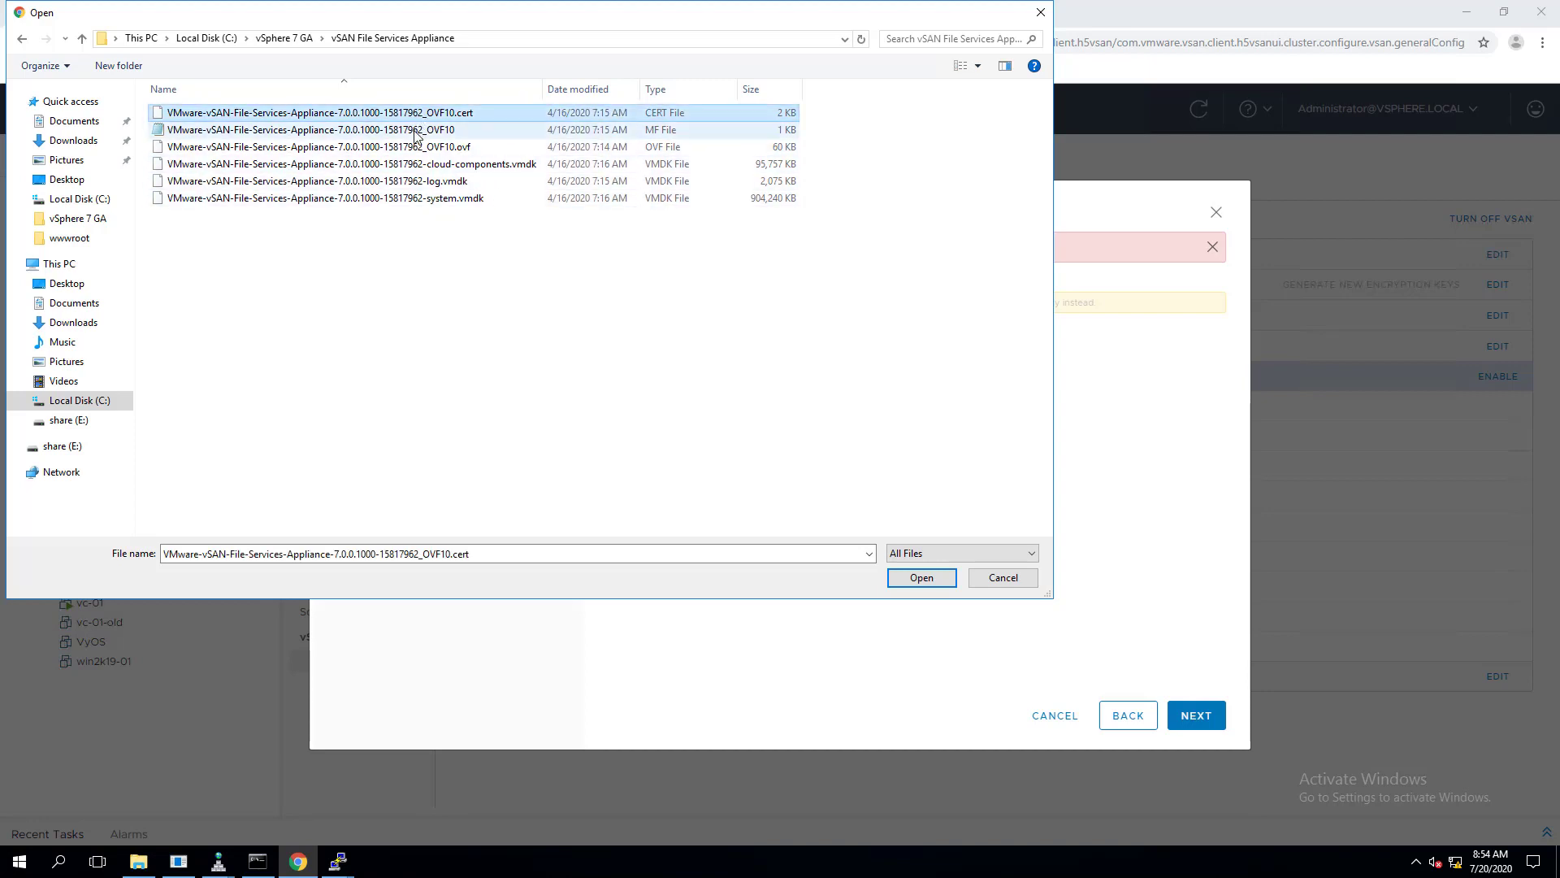
ctrl+click(414, 130)
ctrl+click(416, 149)
ctrl+click(428, 166)
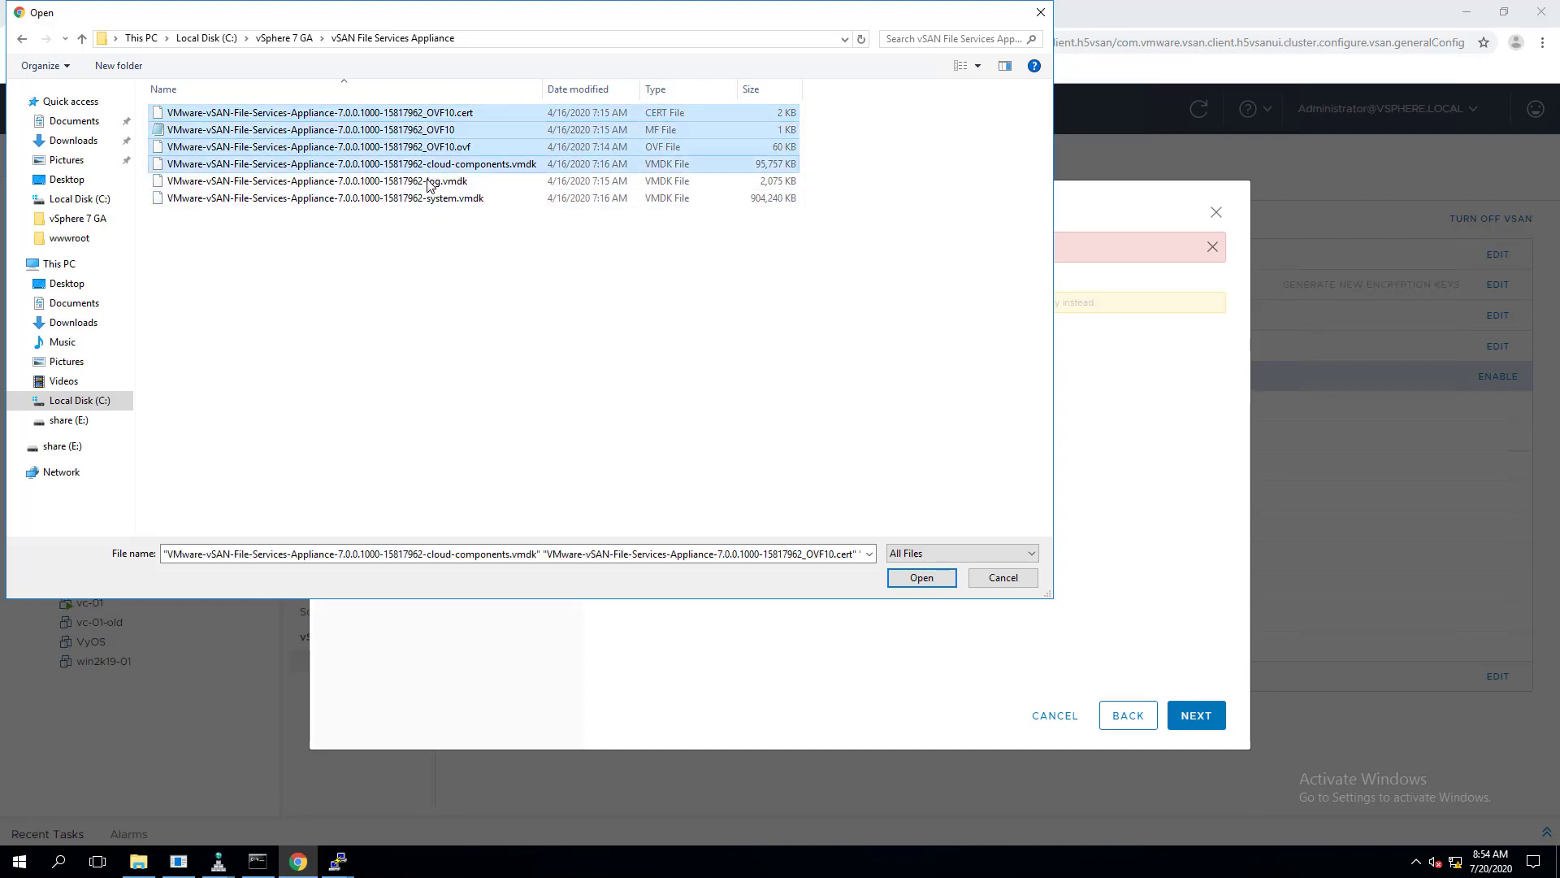
ctrl+click(431, 182)
ctrl+click(435, 199)
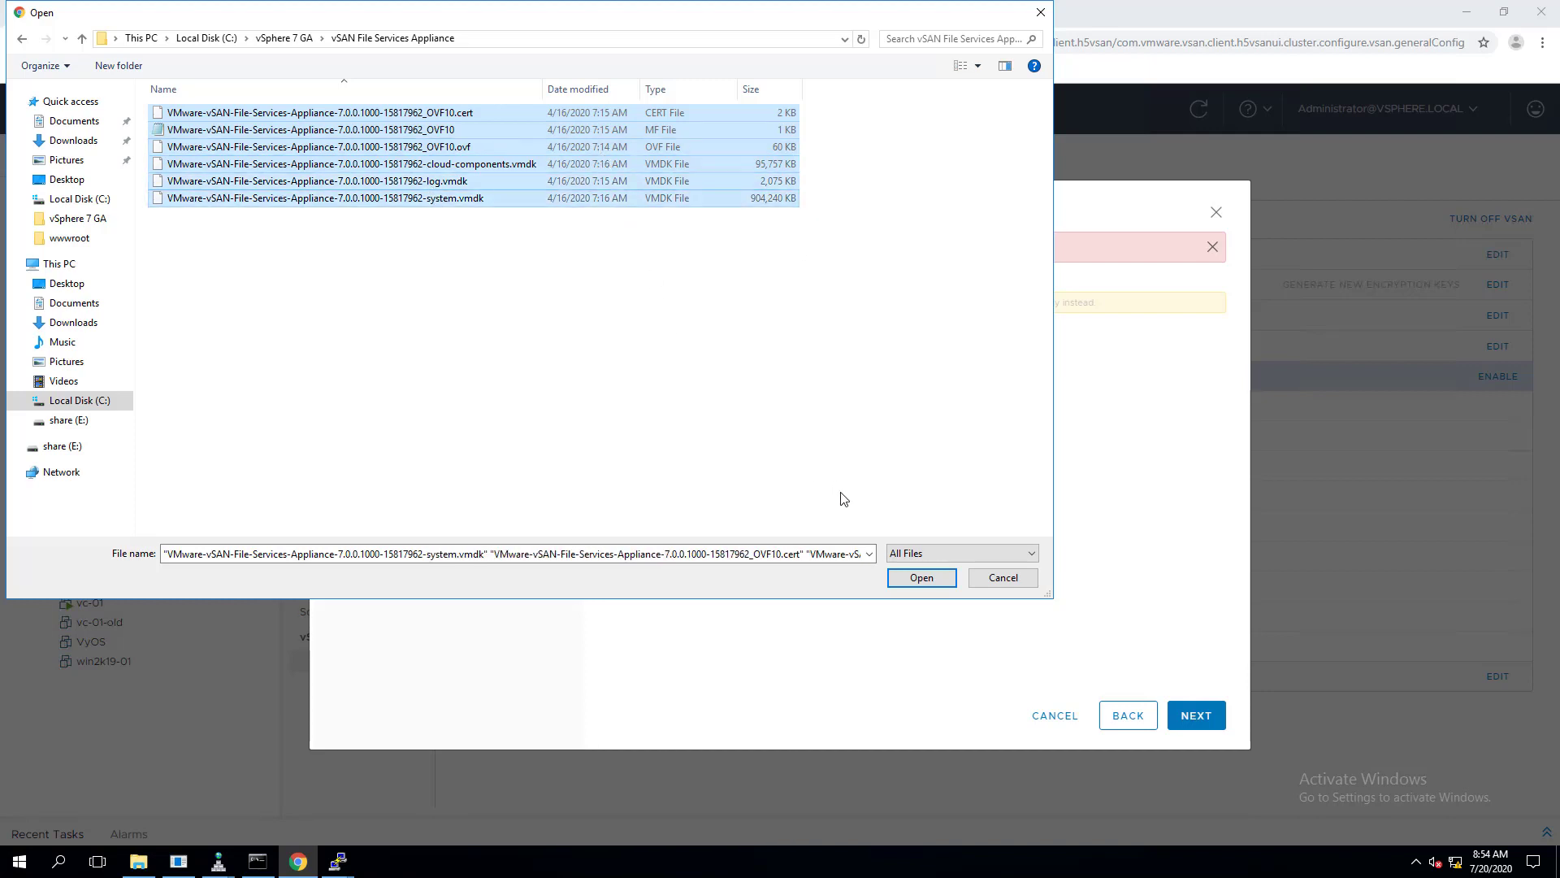
click(921, 578)
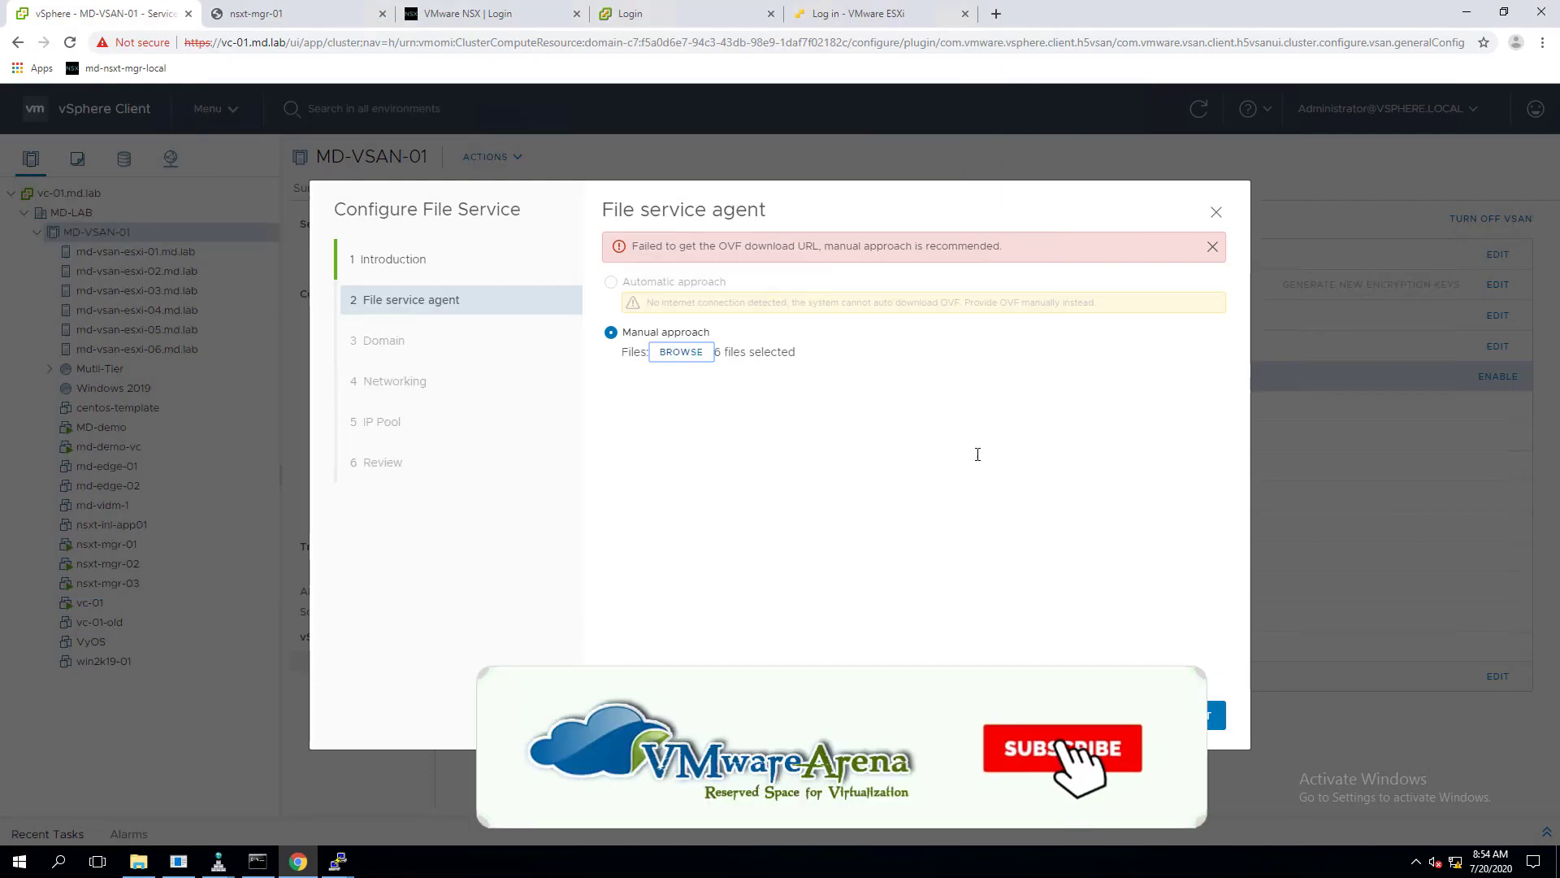
click(1205, 719)
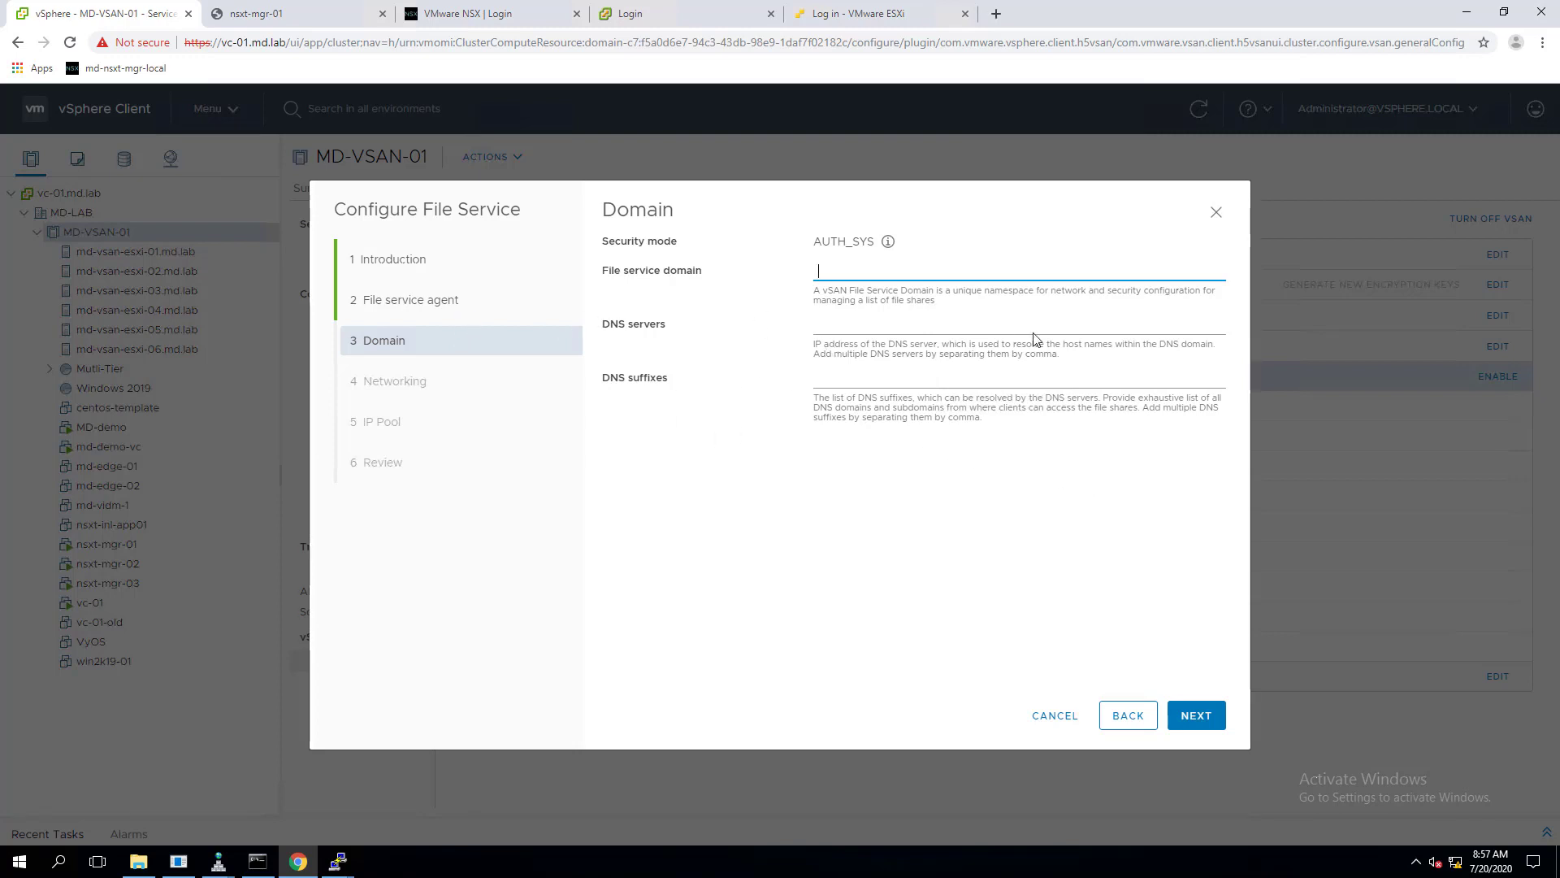
Step: Recheck the file service agent page with its selected files and return to the domain settings
click(1136, 725)
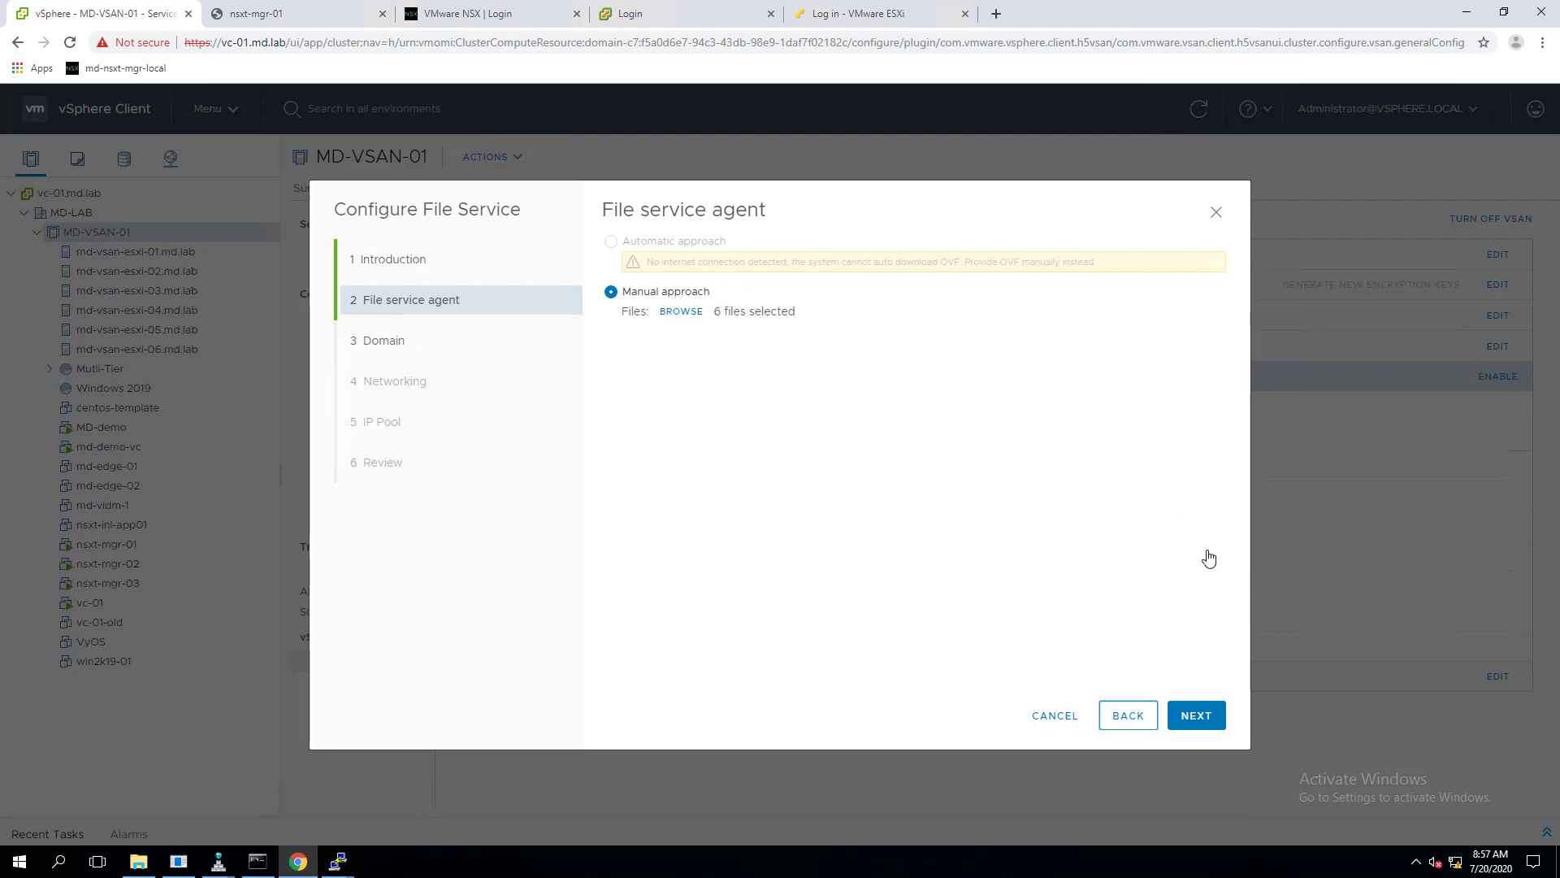
click(1200, 724)
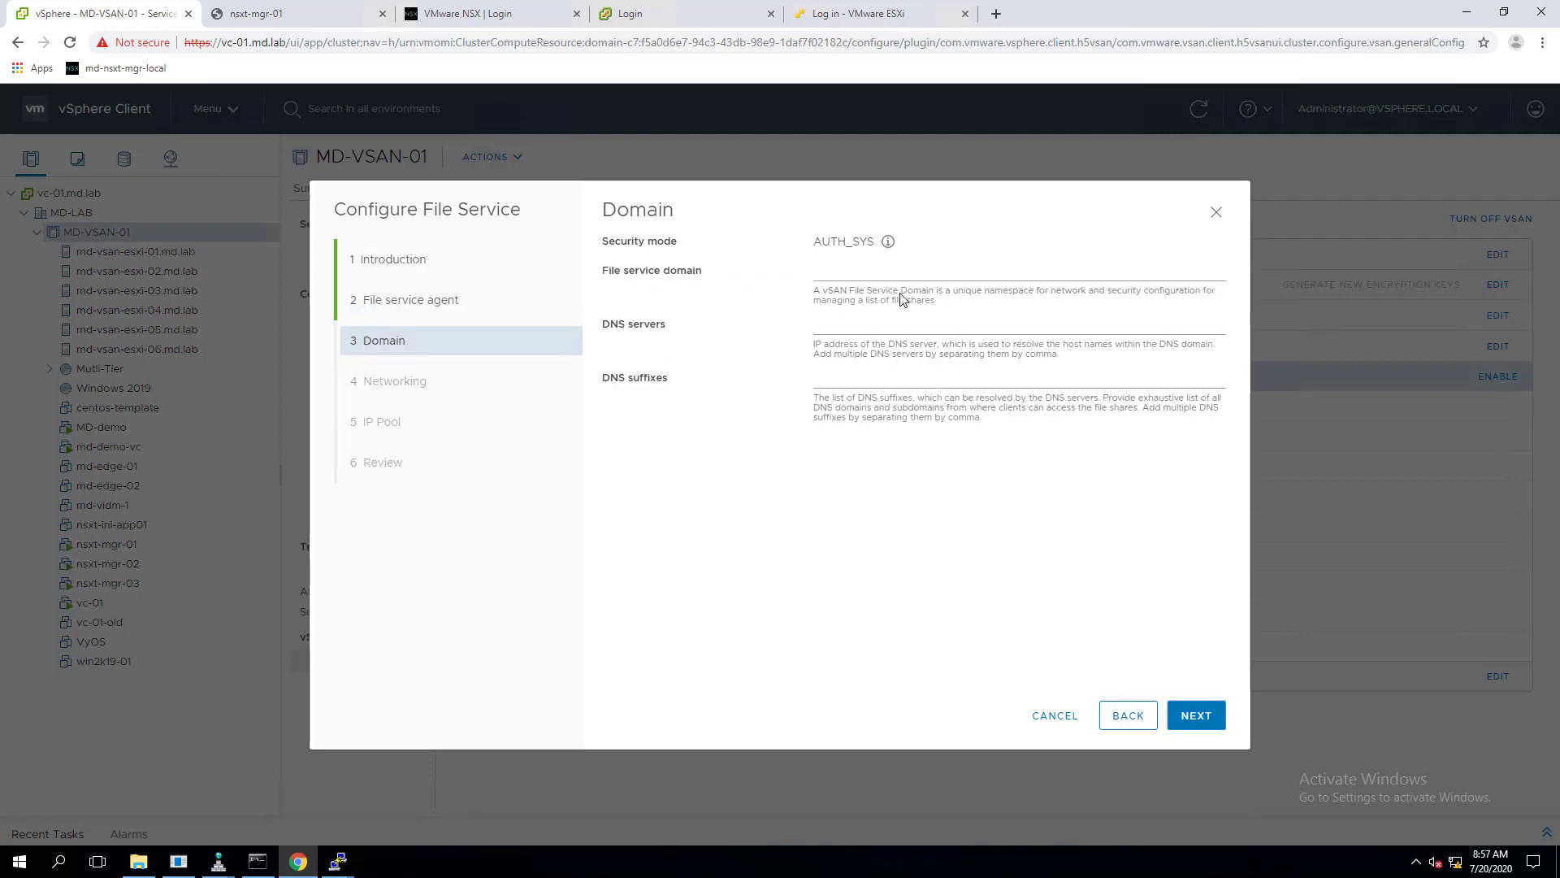
Step: Switch to the vc-01.md.lab PuTTY session and change to the /storage directory
click(333, 866)
click(612, 800)
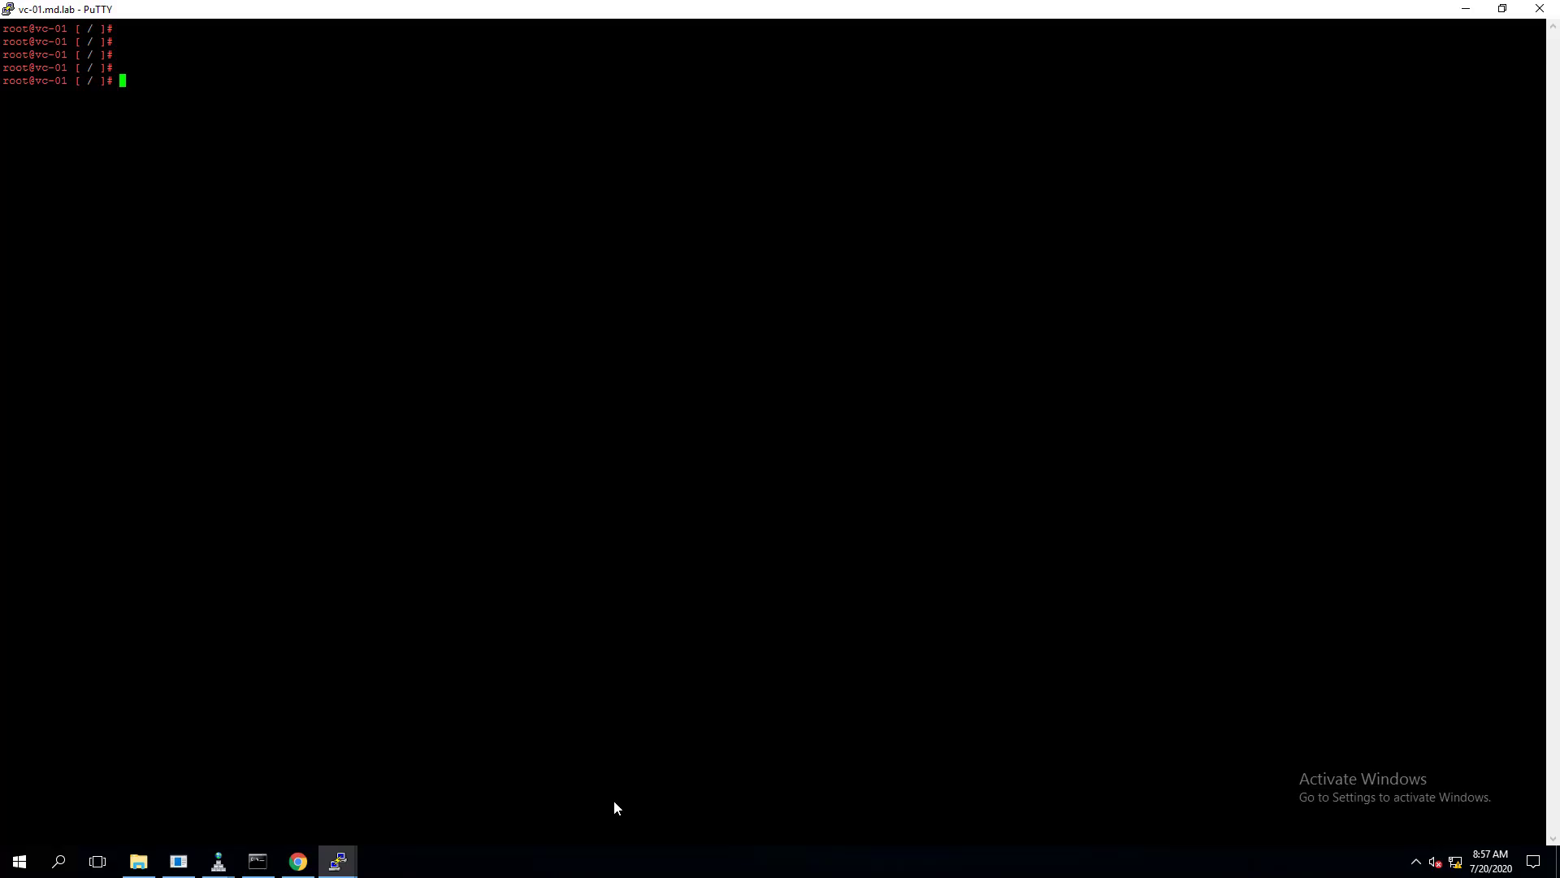
text(cd )
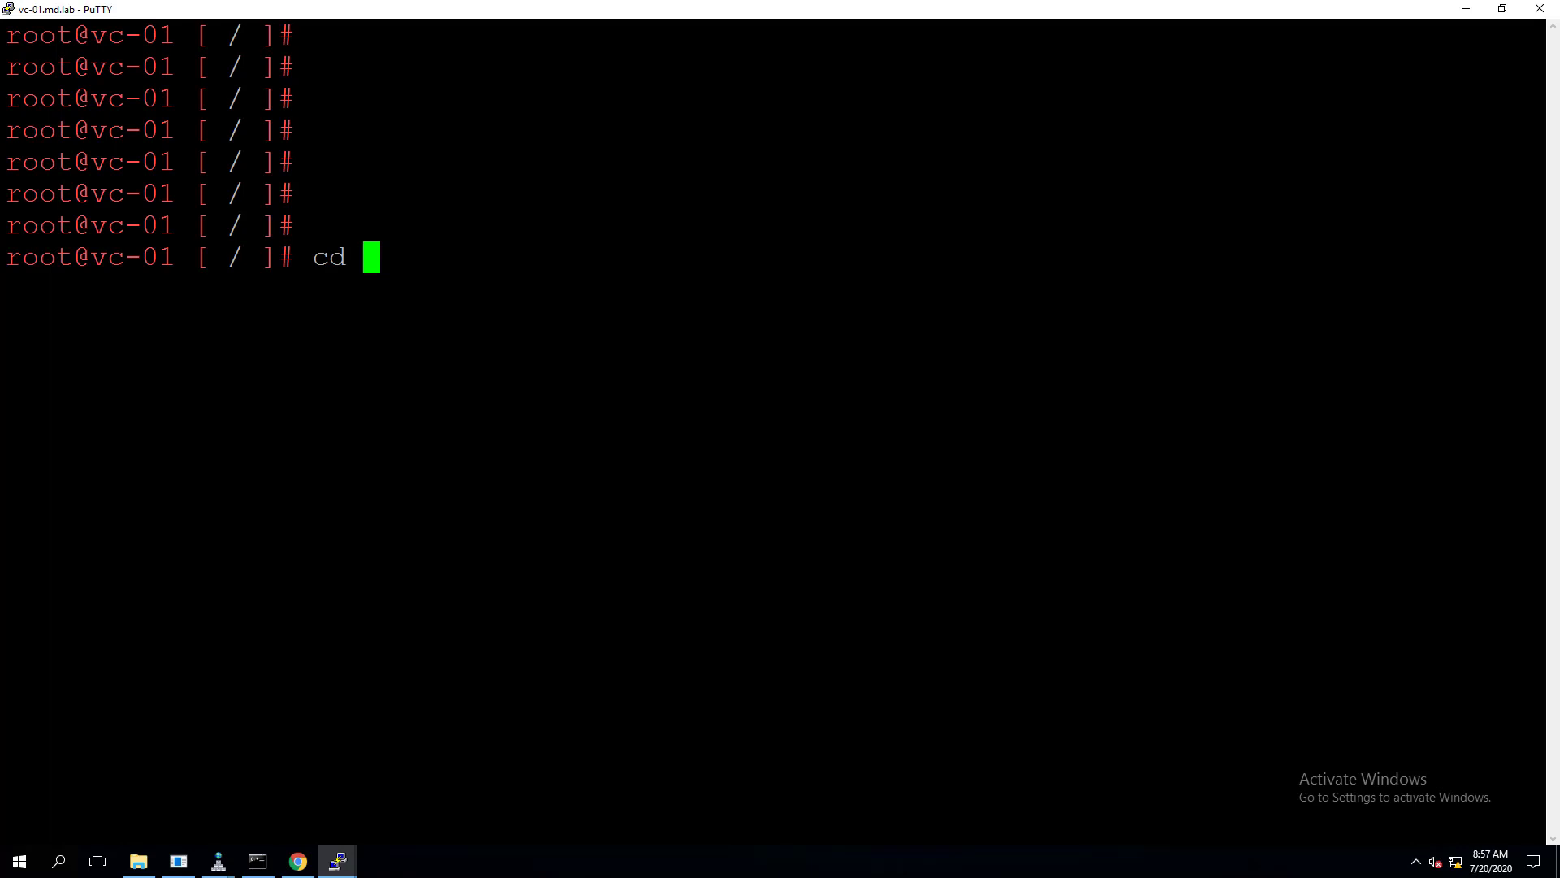
text(/s)
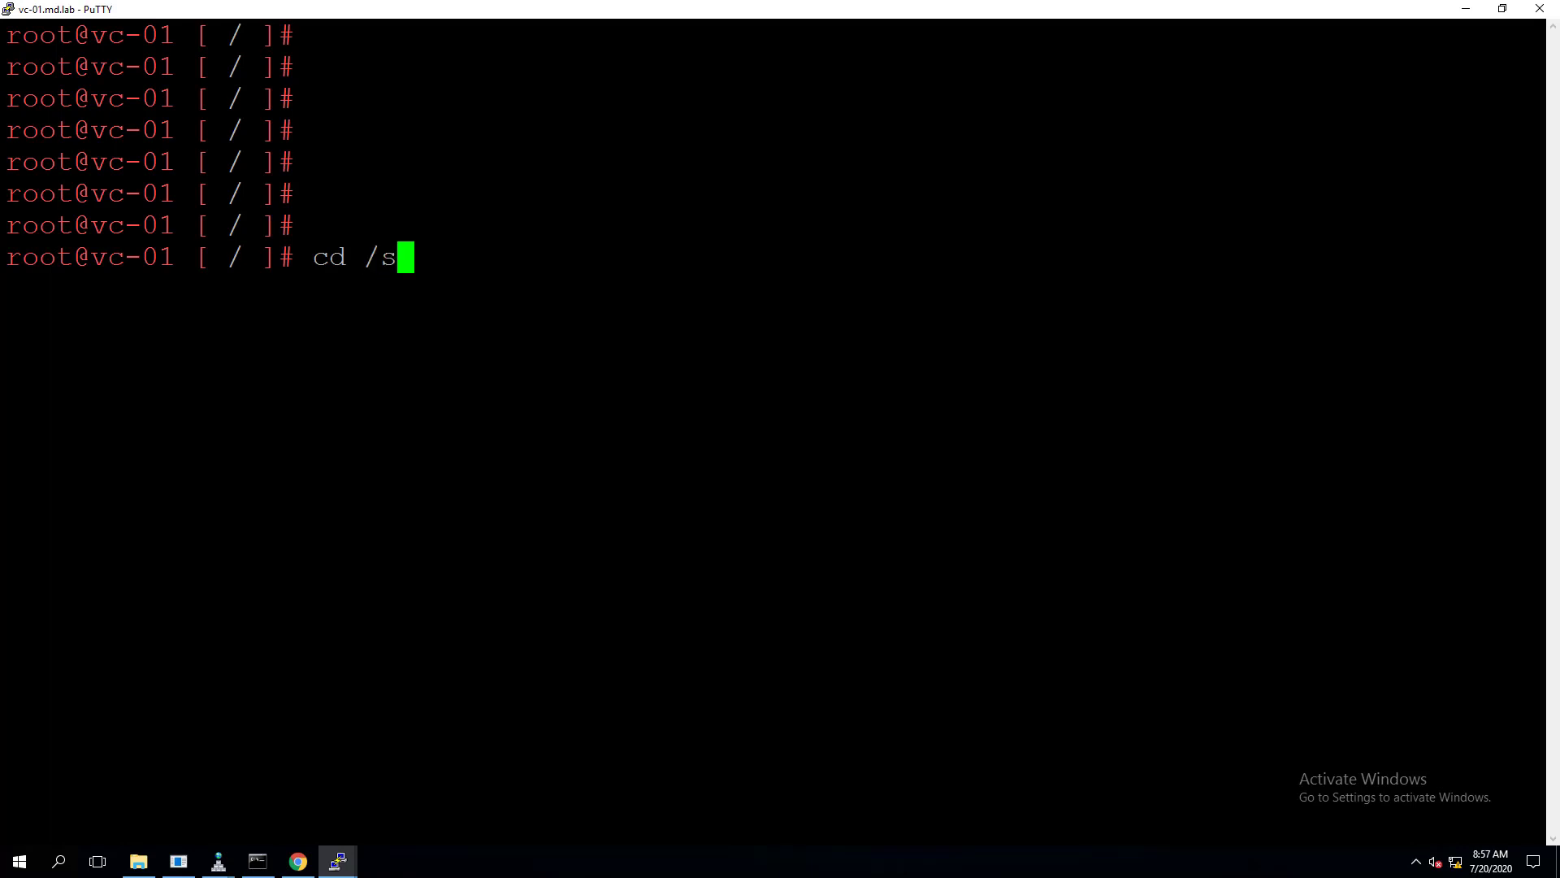
text(torage)
key(Return)
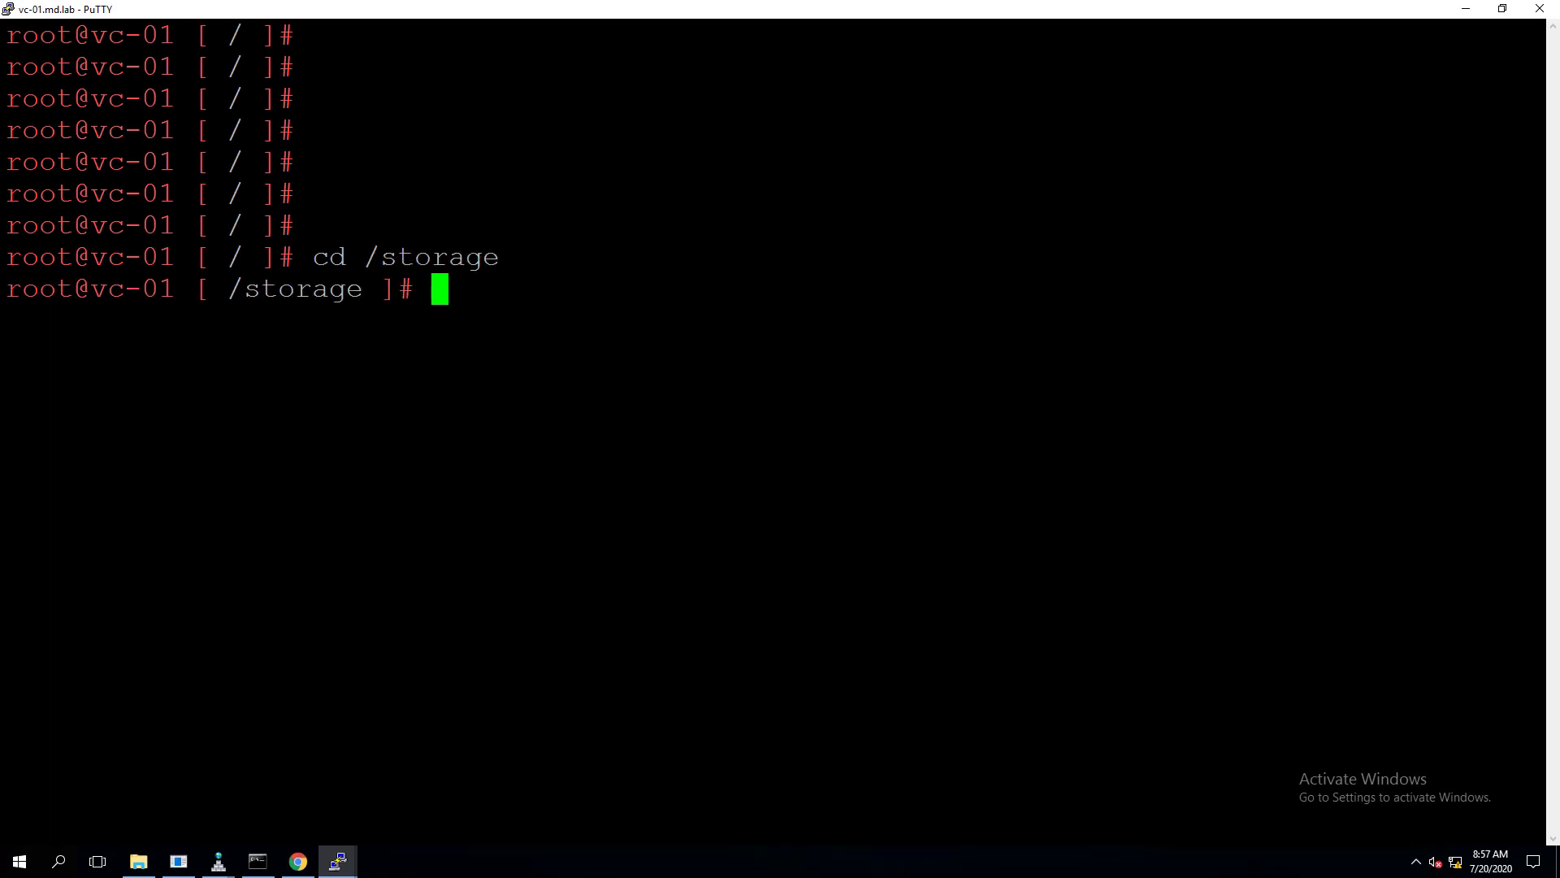
Step: Change into the updatemgr directory and its vsan subdirectory in the terminal
text(cd )
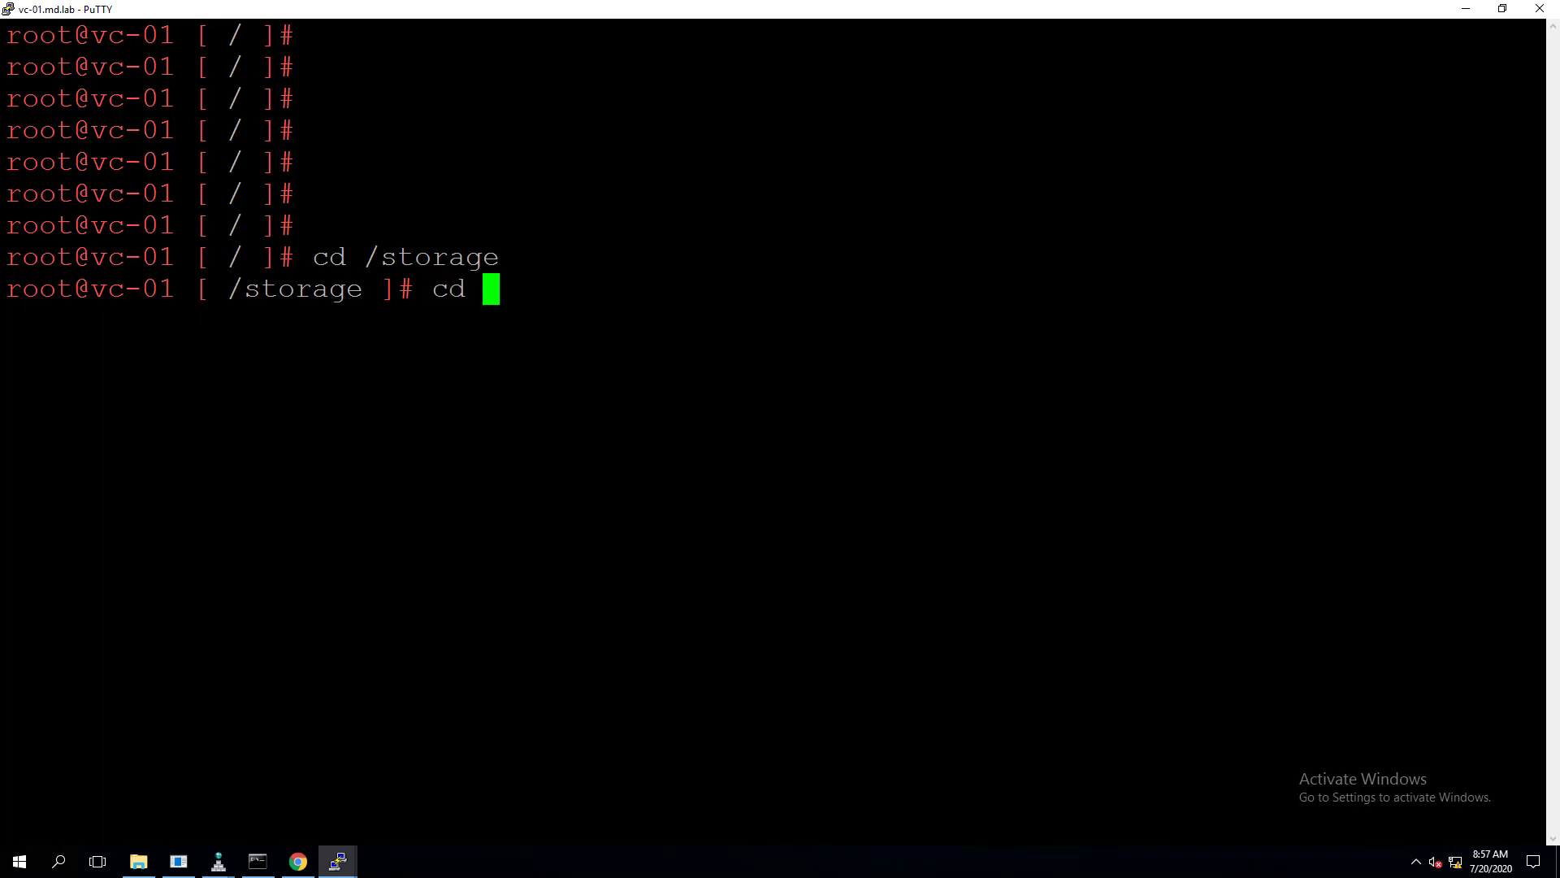
text(up)
text(d)
key(Tab)
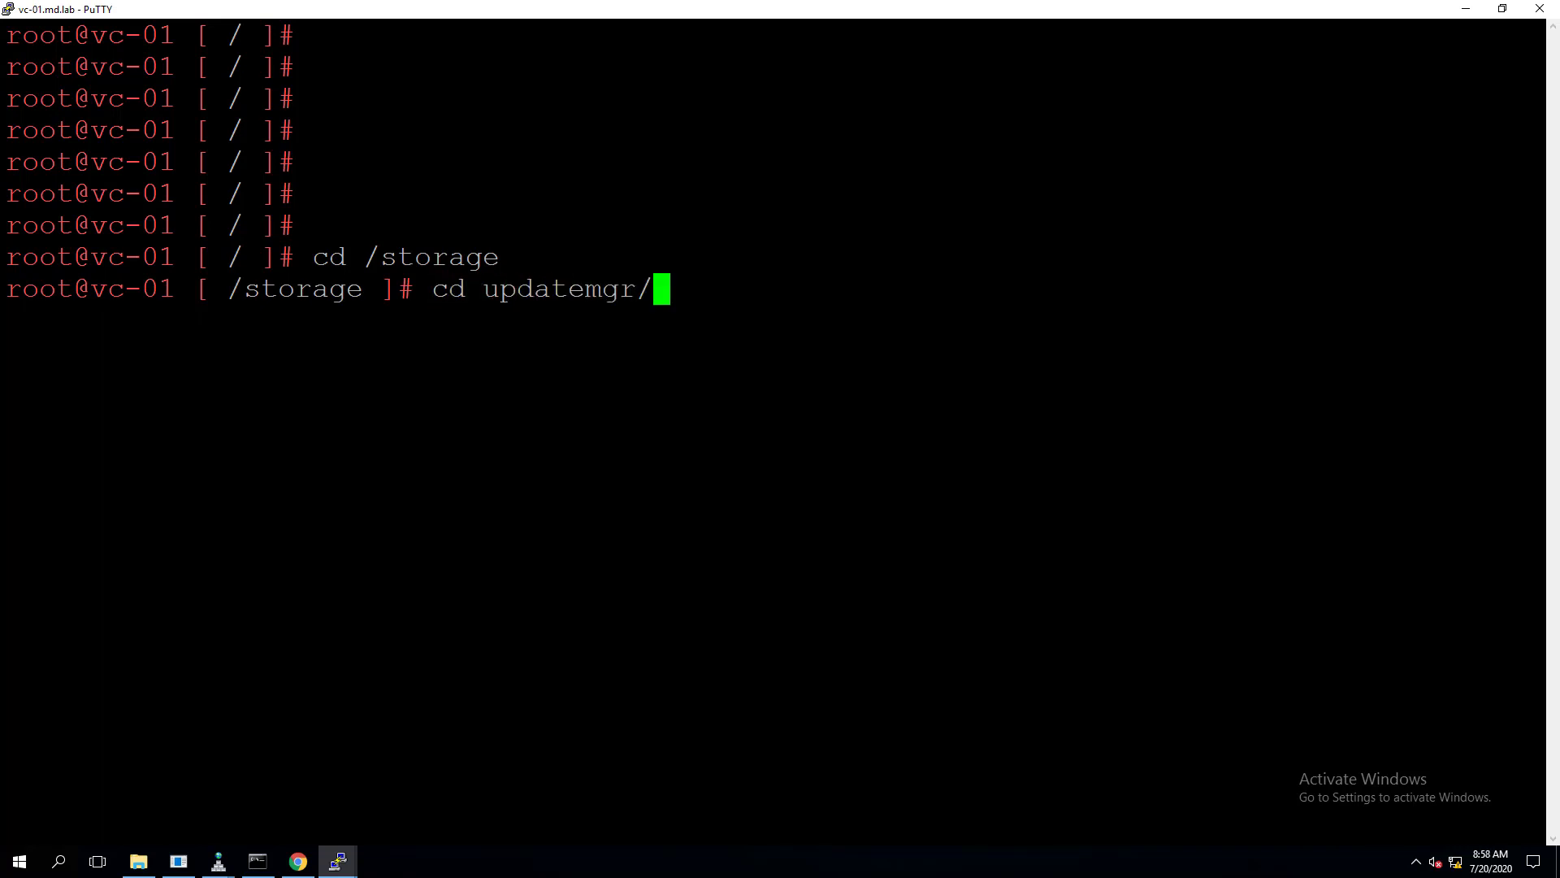
key(Return)
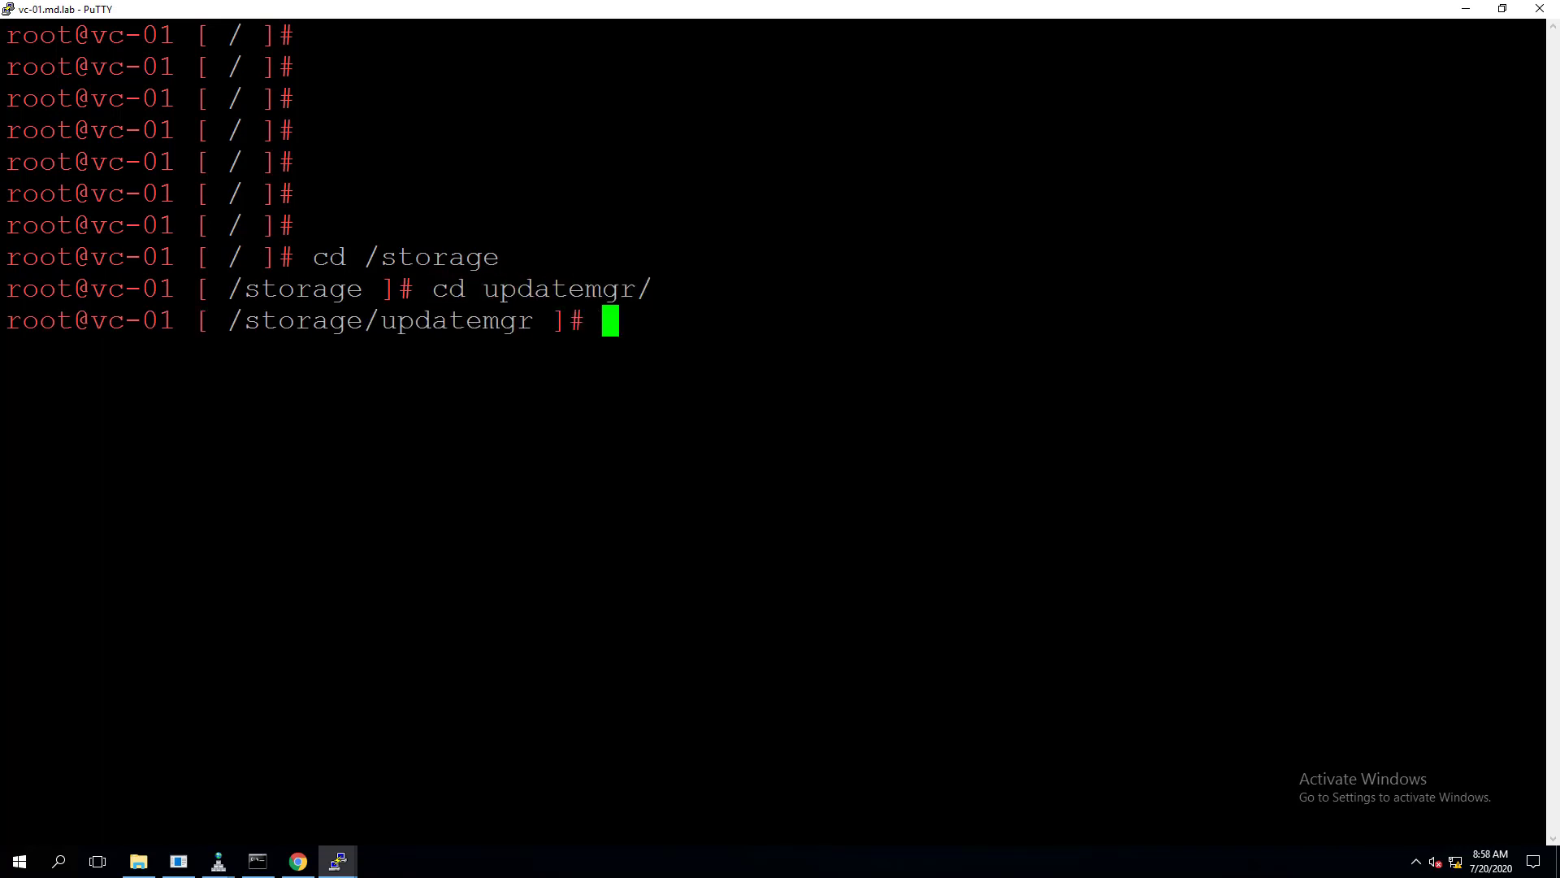
text(cd vs)
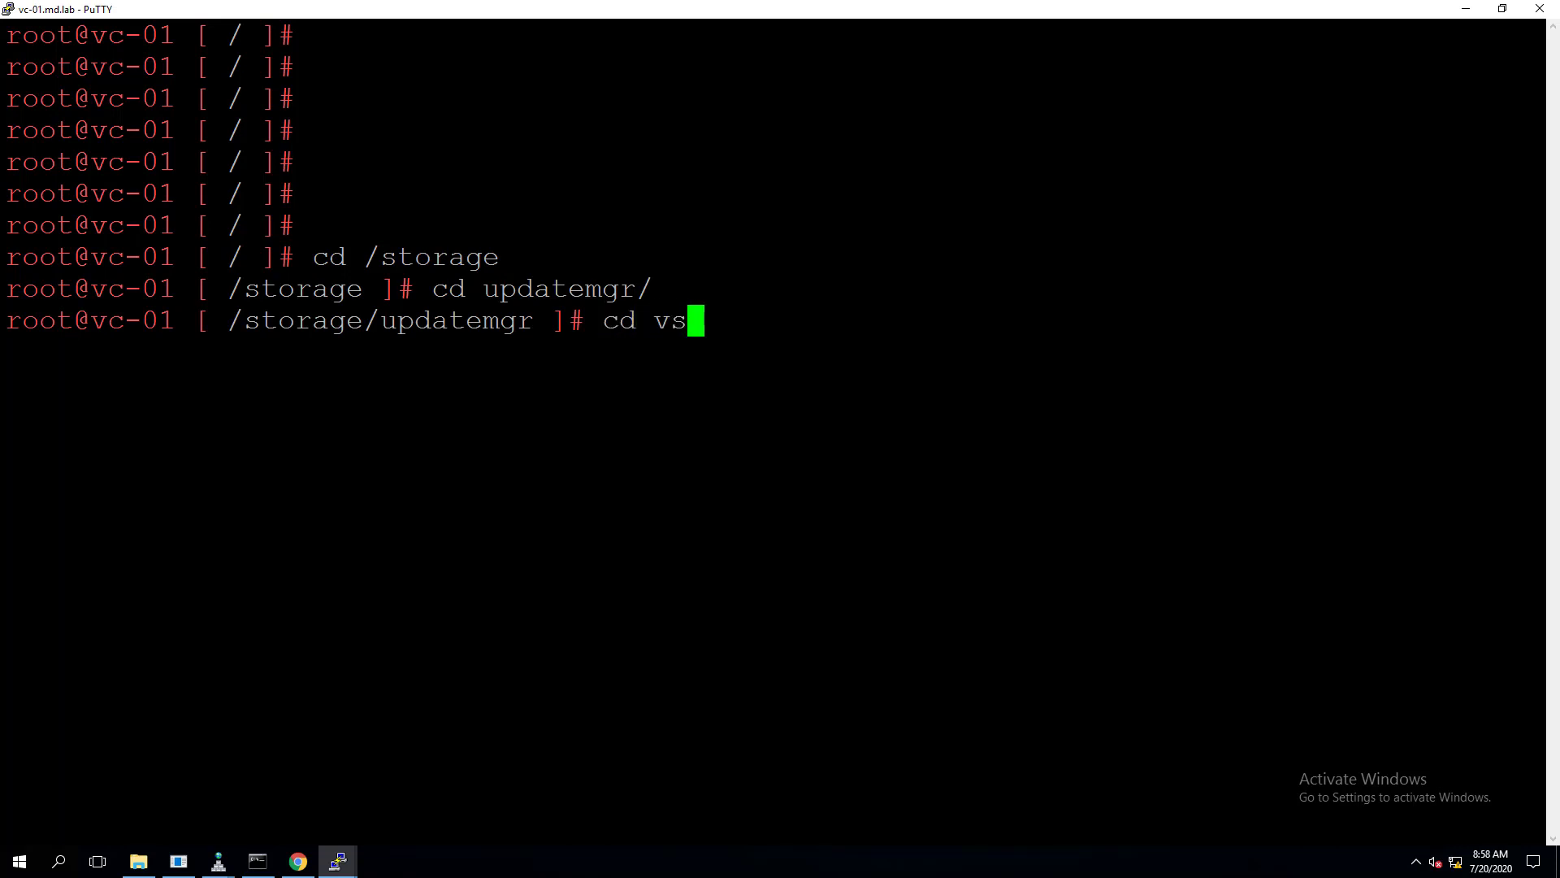
key(Tab)
key(Return)
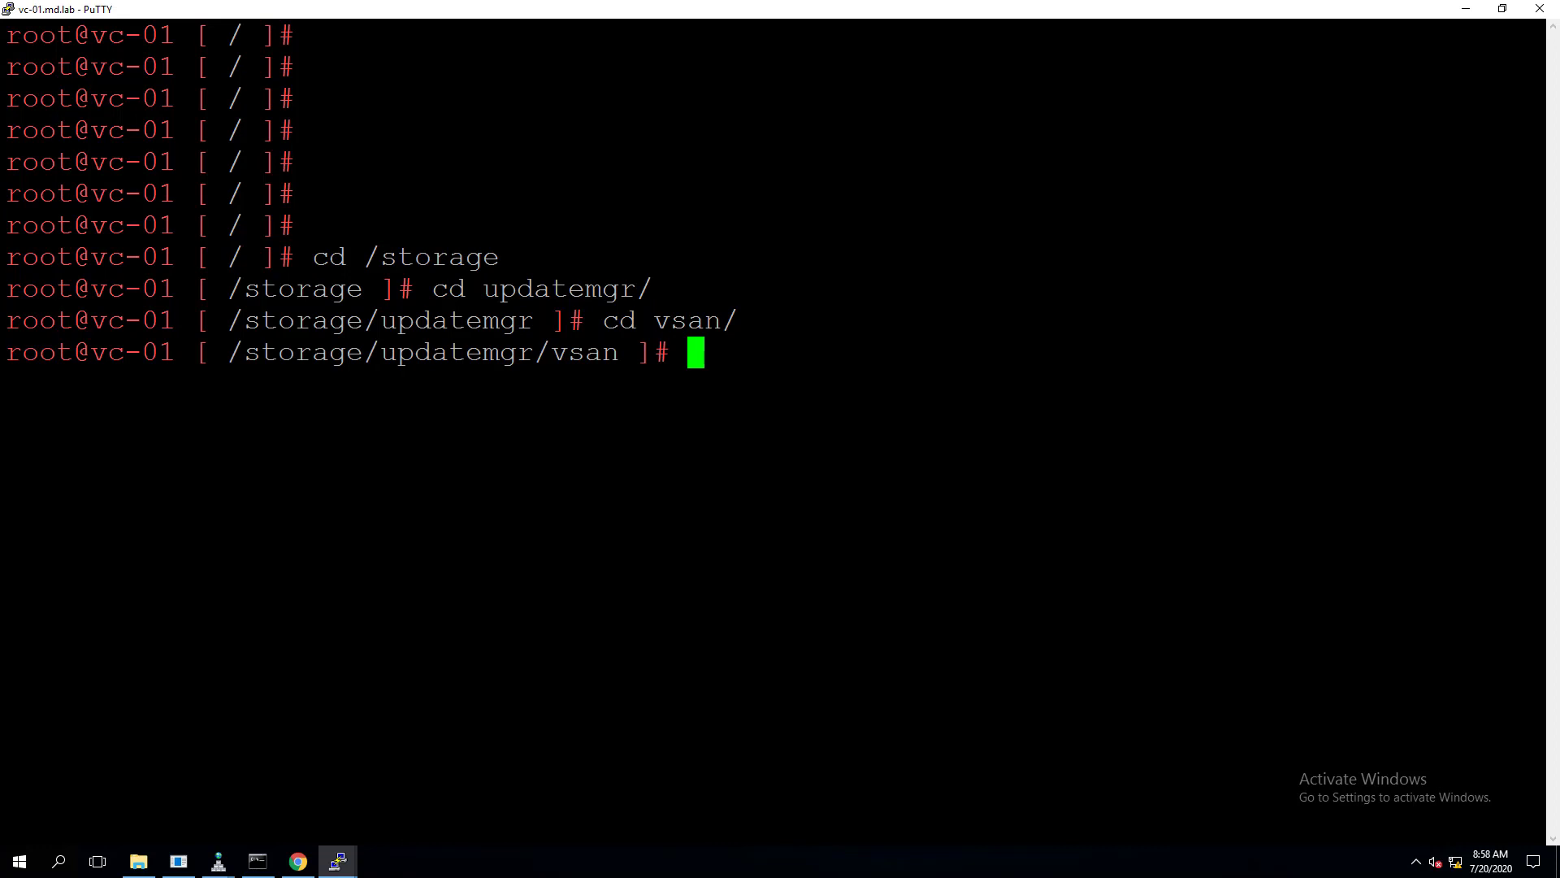
Step: Change into the fileService directory and list its contents in long format
text(cd f)
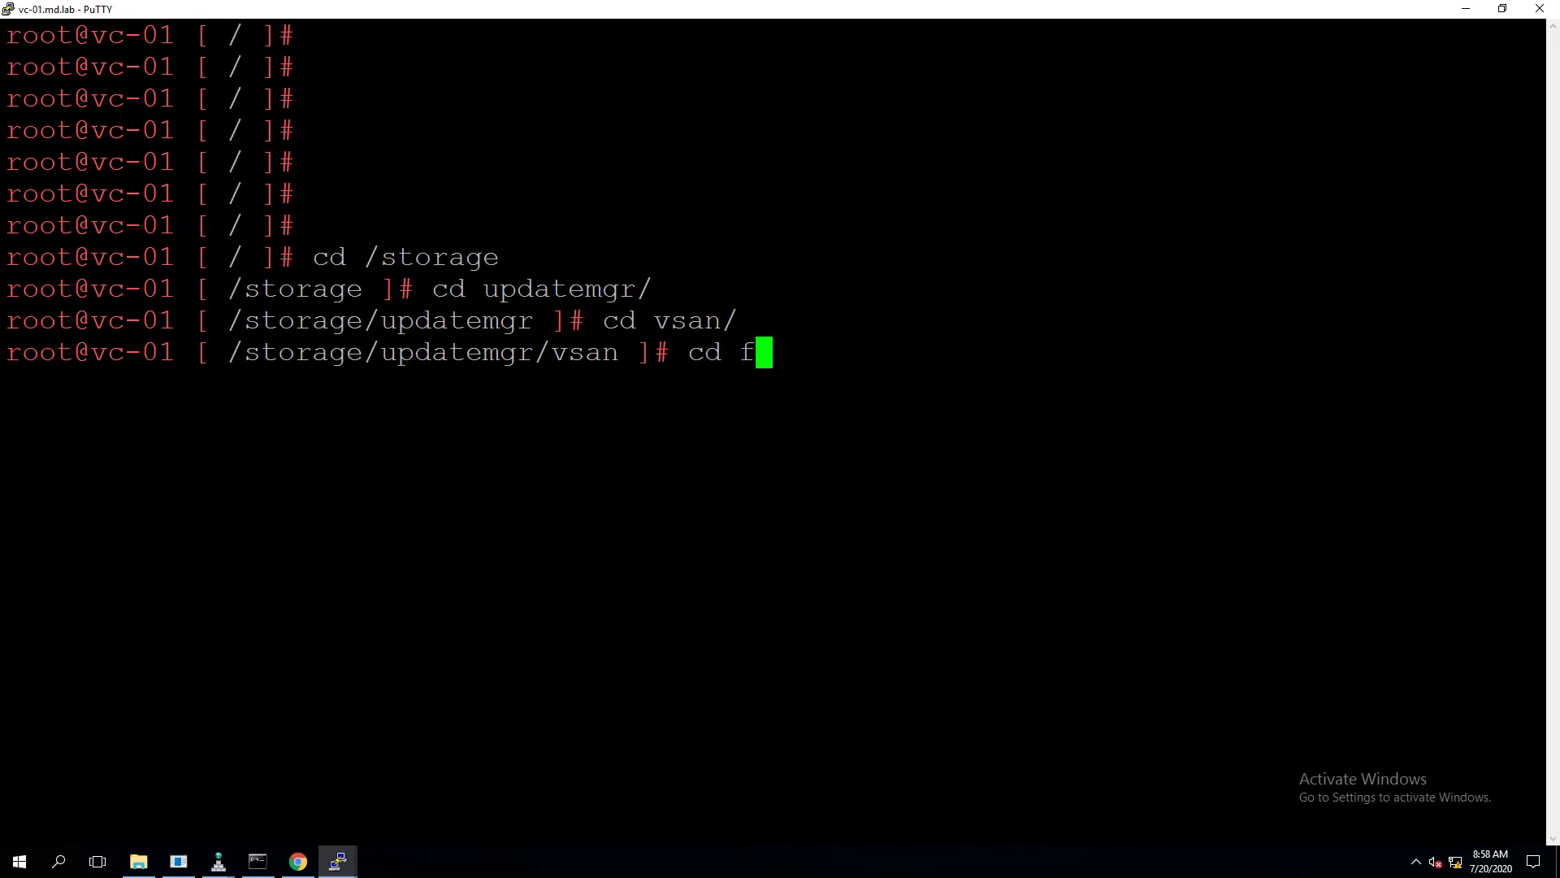
key(Tab)
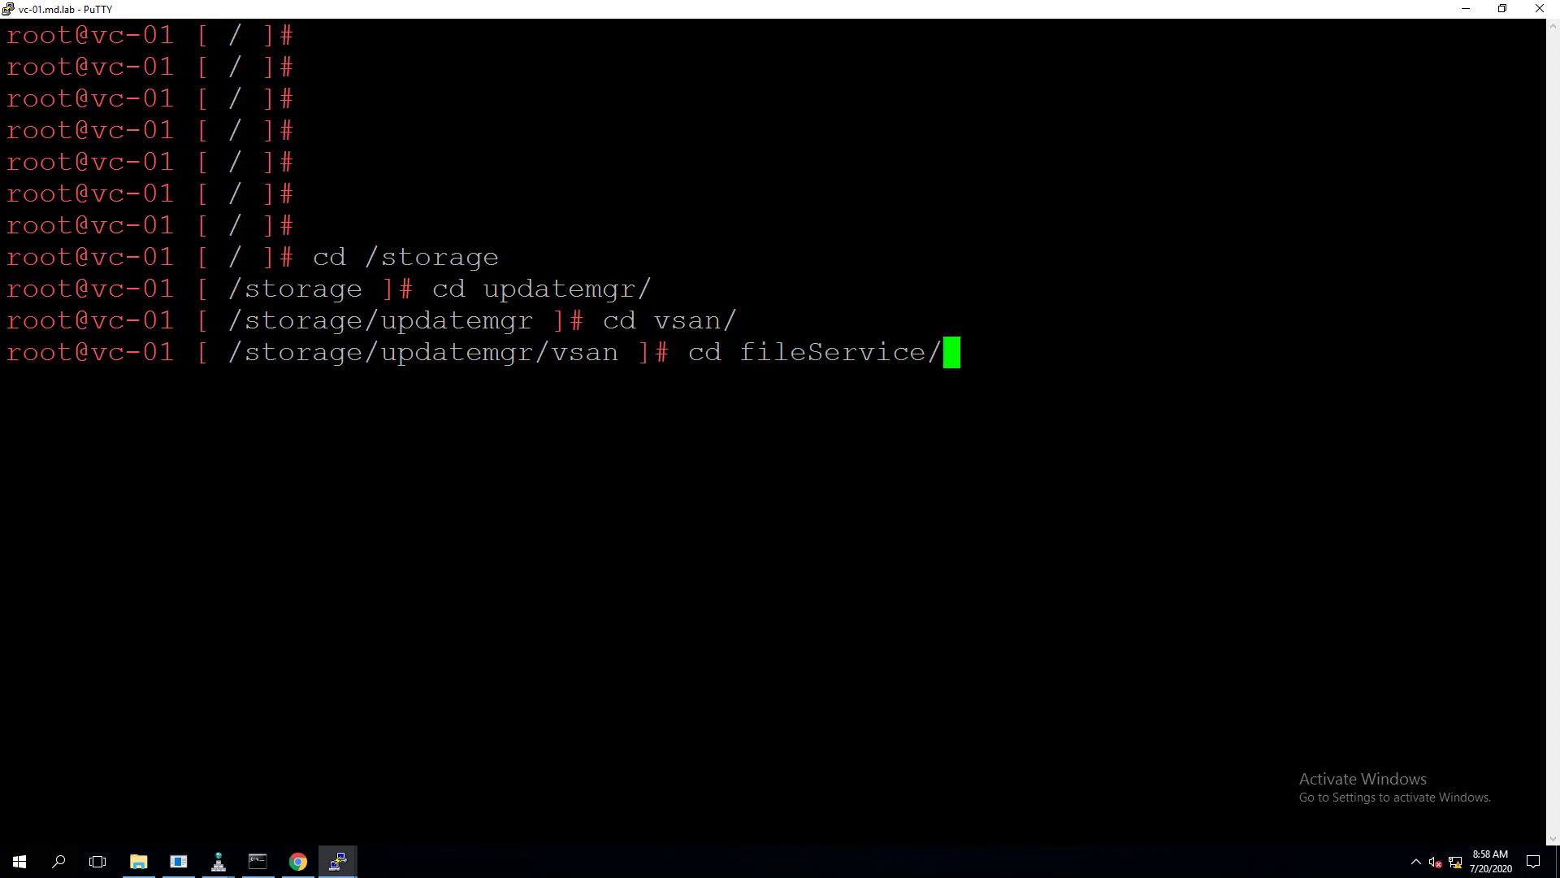
key(Return)
text(ls )
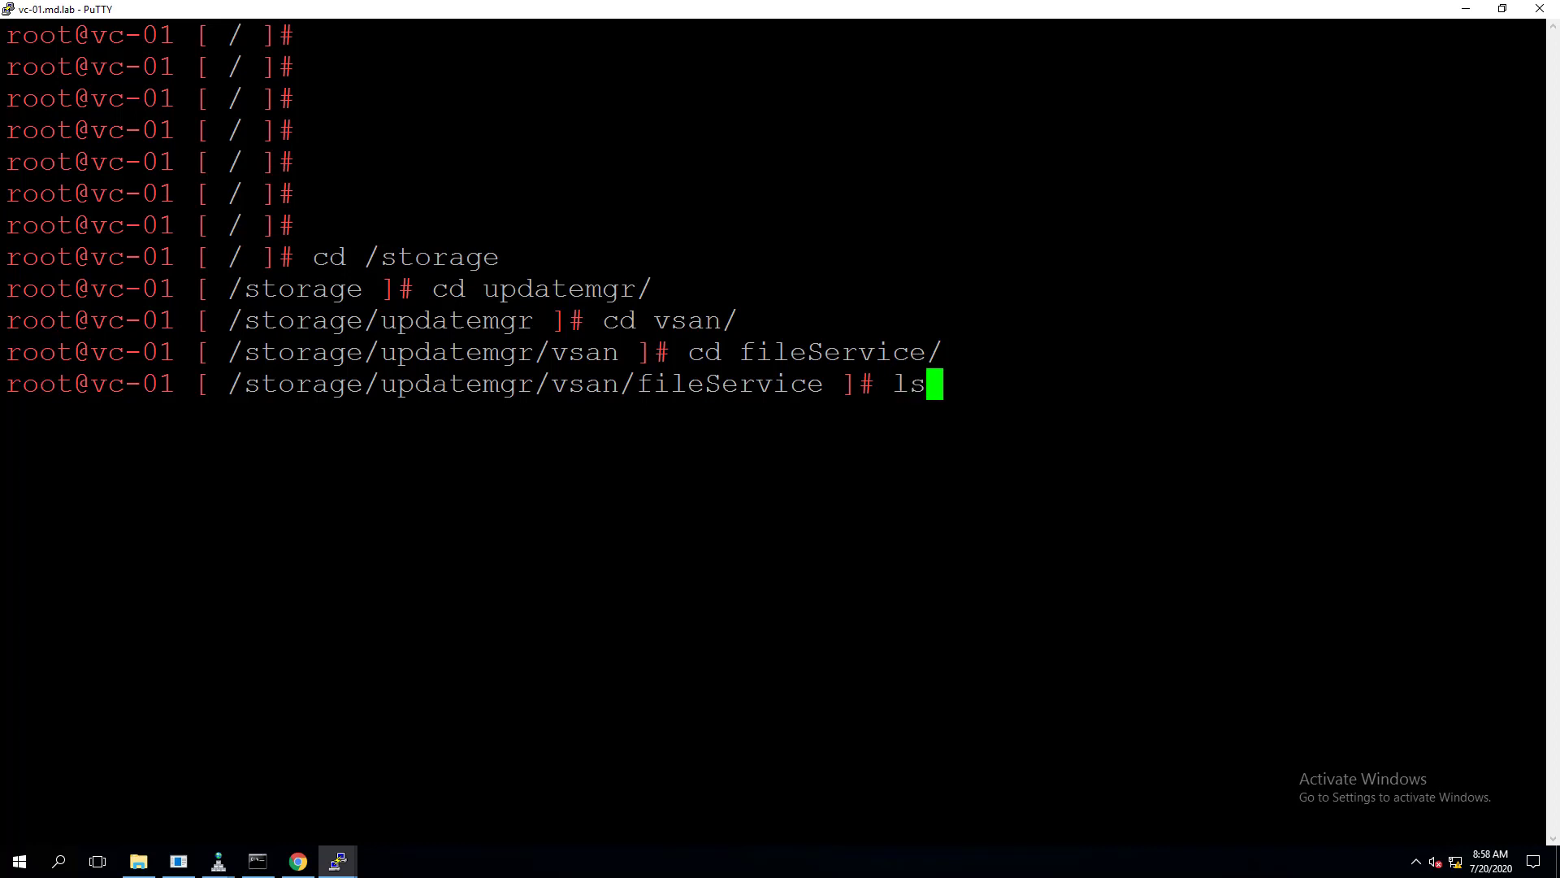
text(-l)
key(Return)
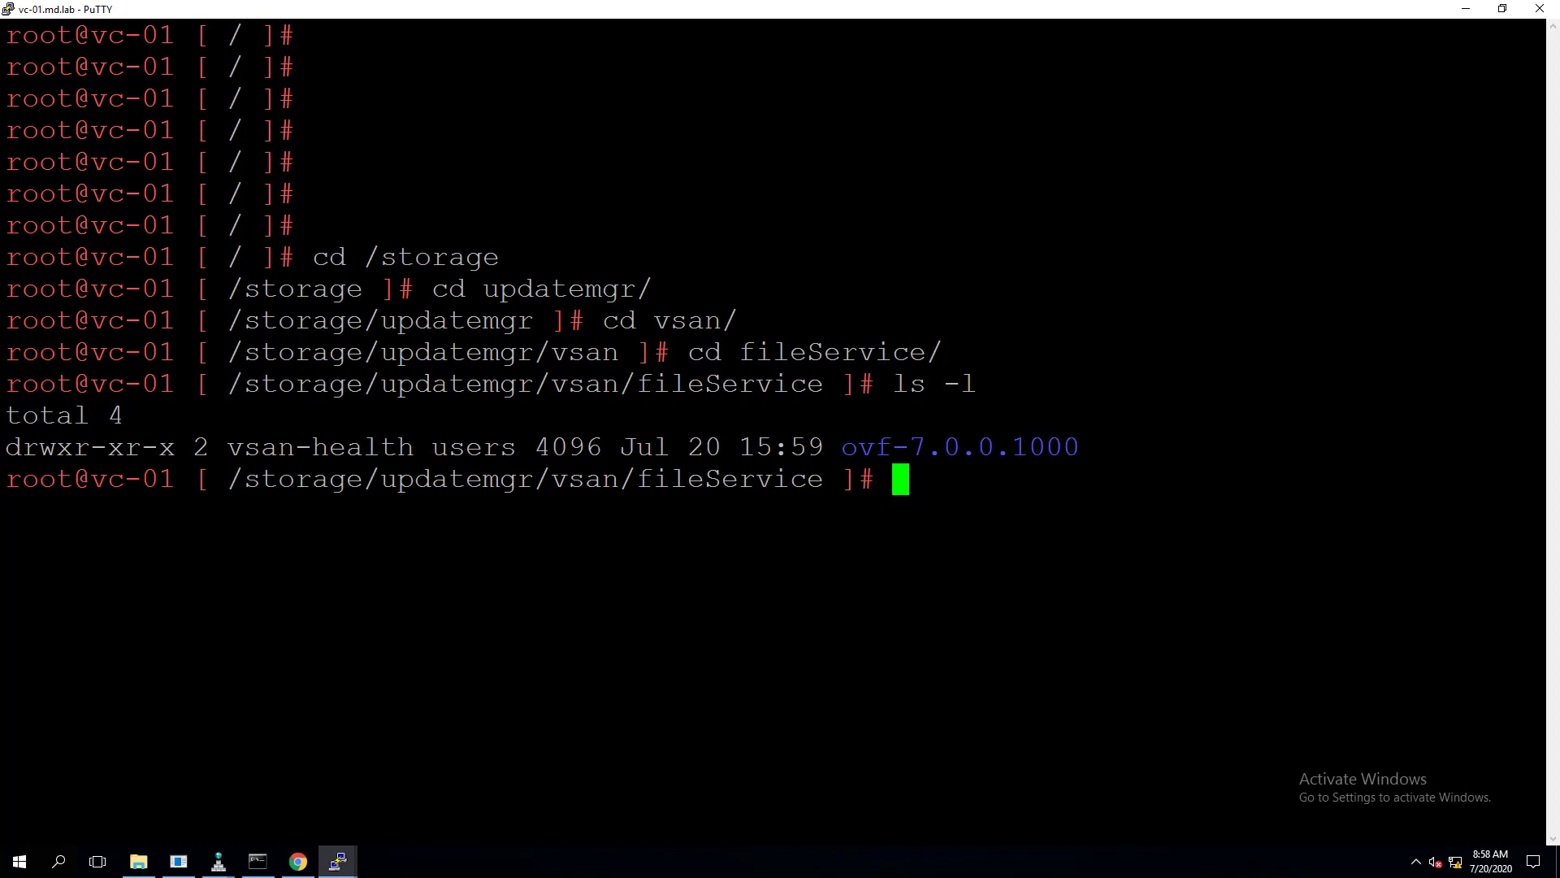
Step: Change into the ovf-7.0.0.1000 directory and list the vSAN File Services Appliance files in long format to review them
text(cd ov)
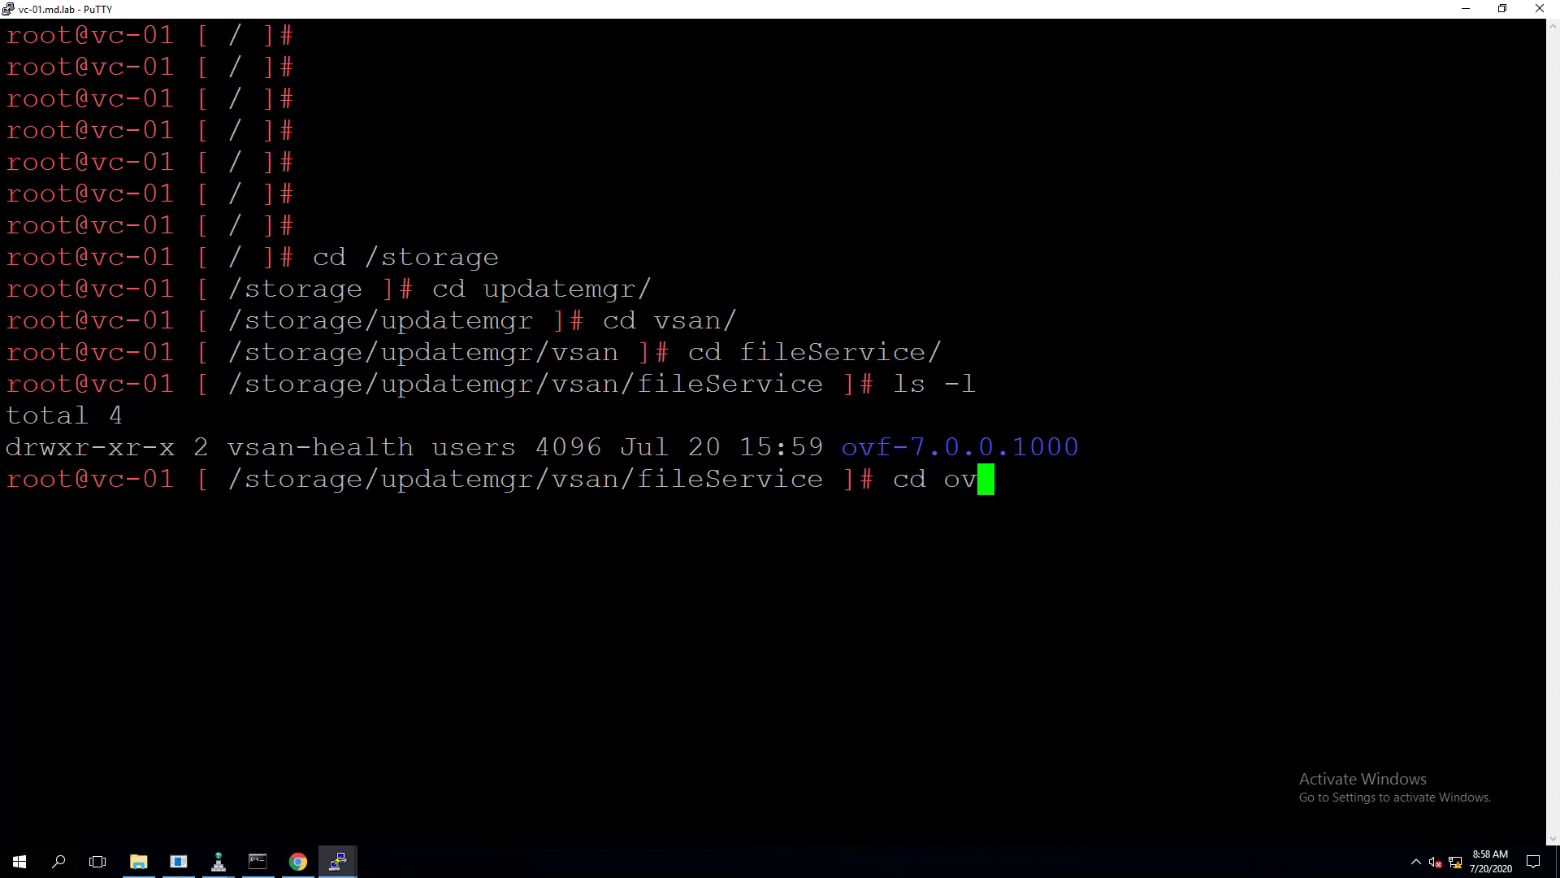
key(Tab)
key(Return)
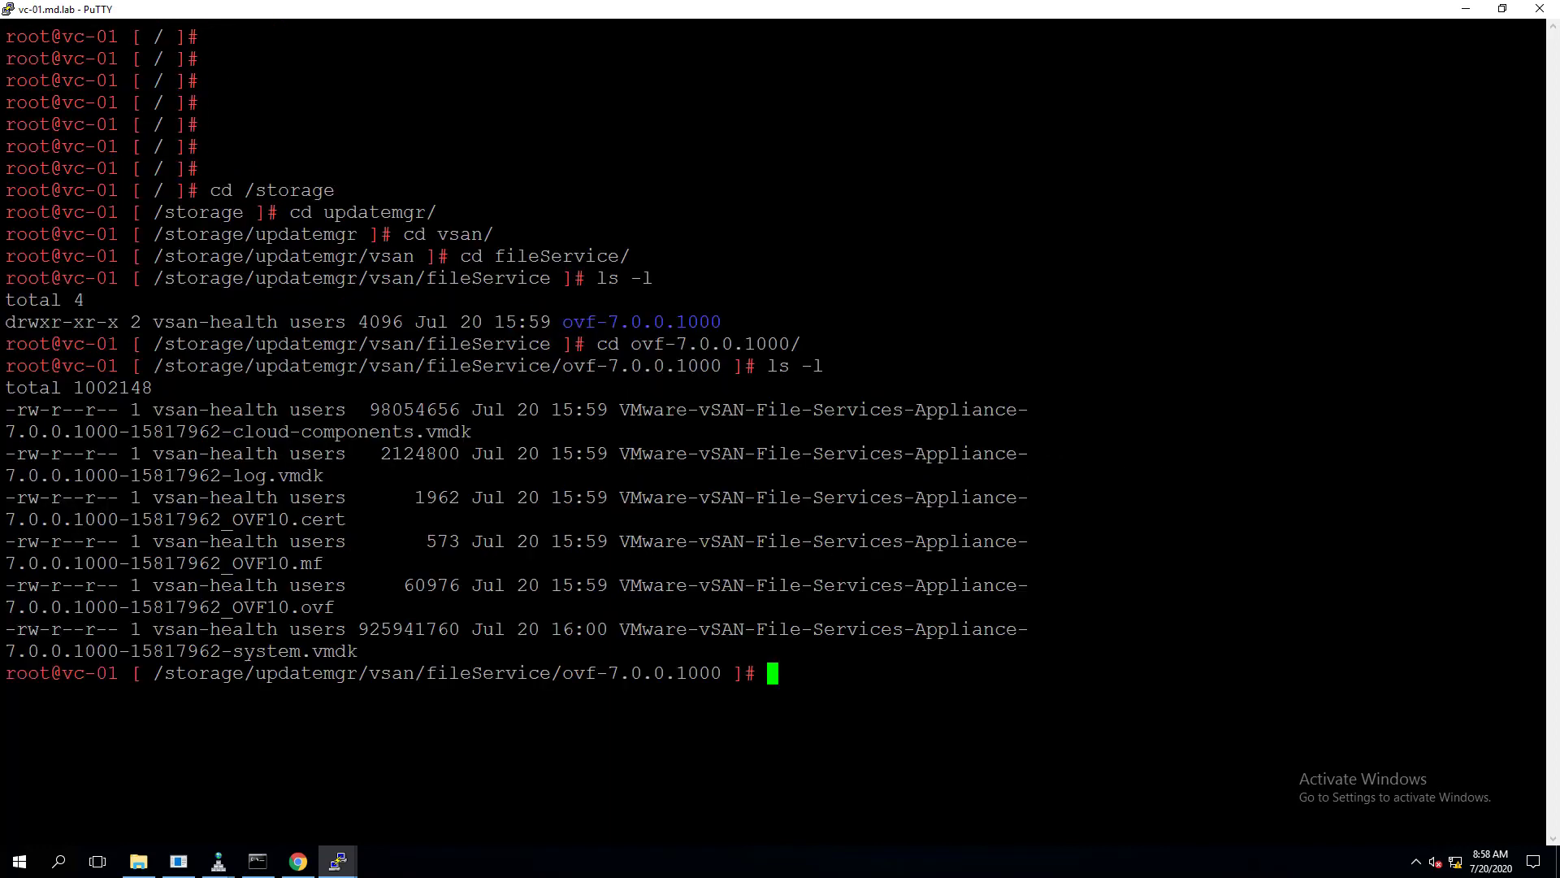
text(ls -l)
key(Return)
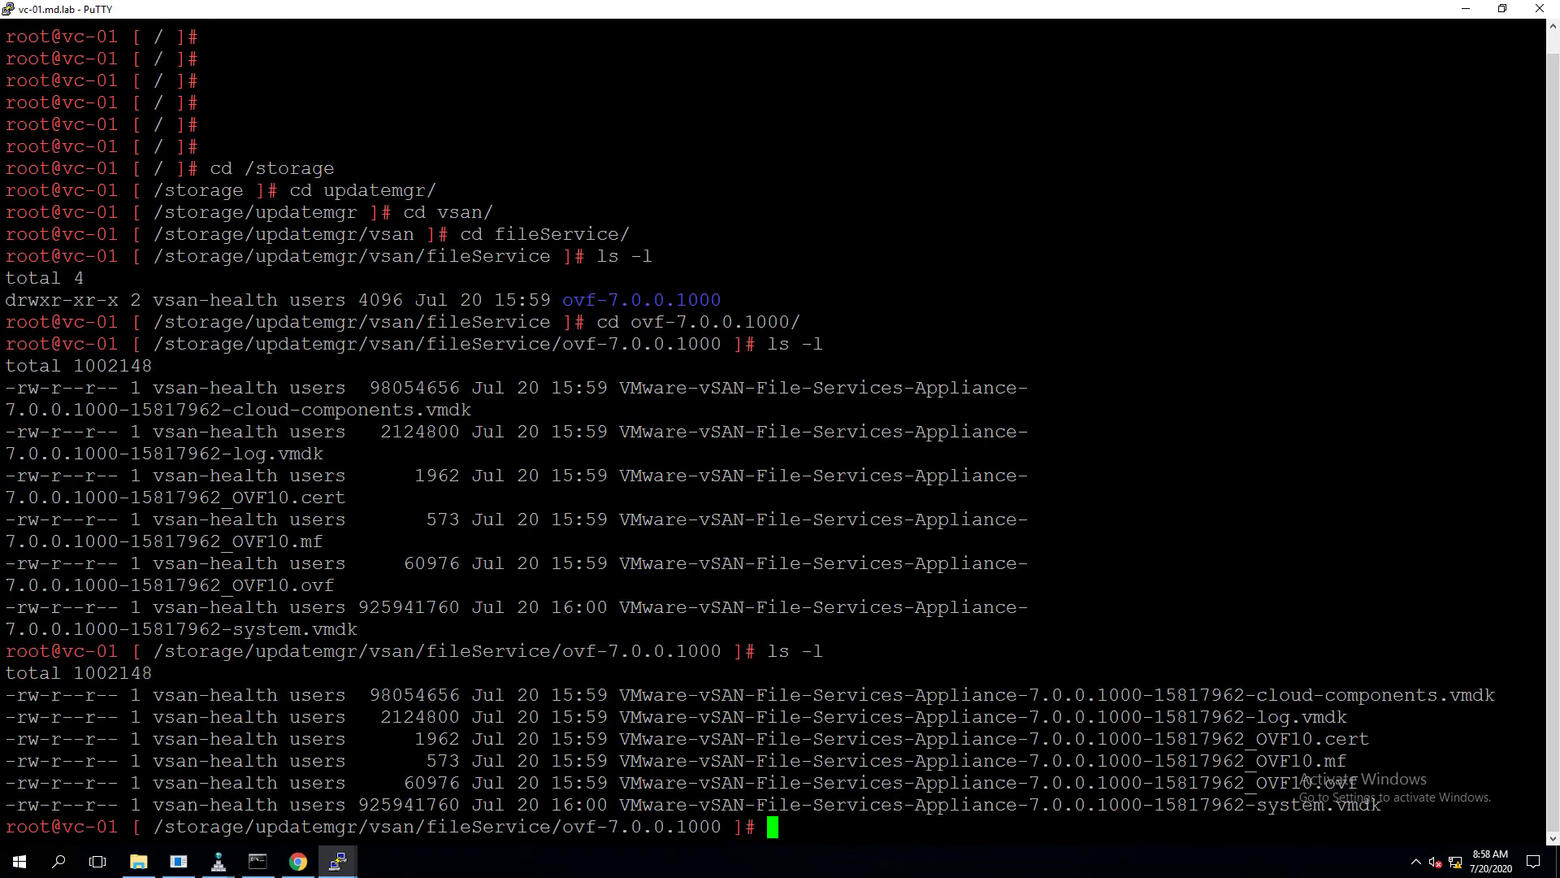
drag(689, 695, 1401, 806)
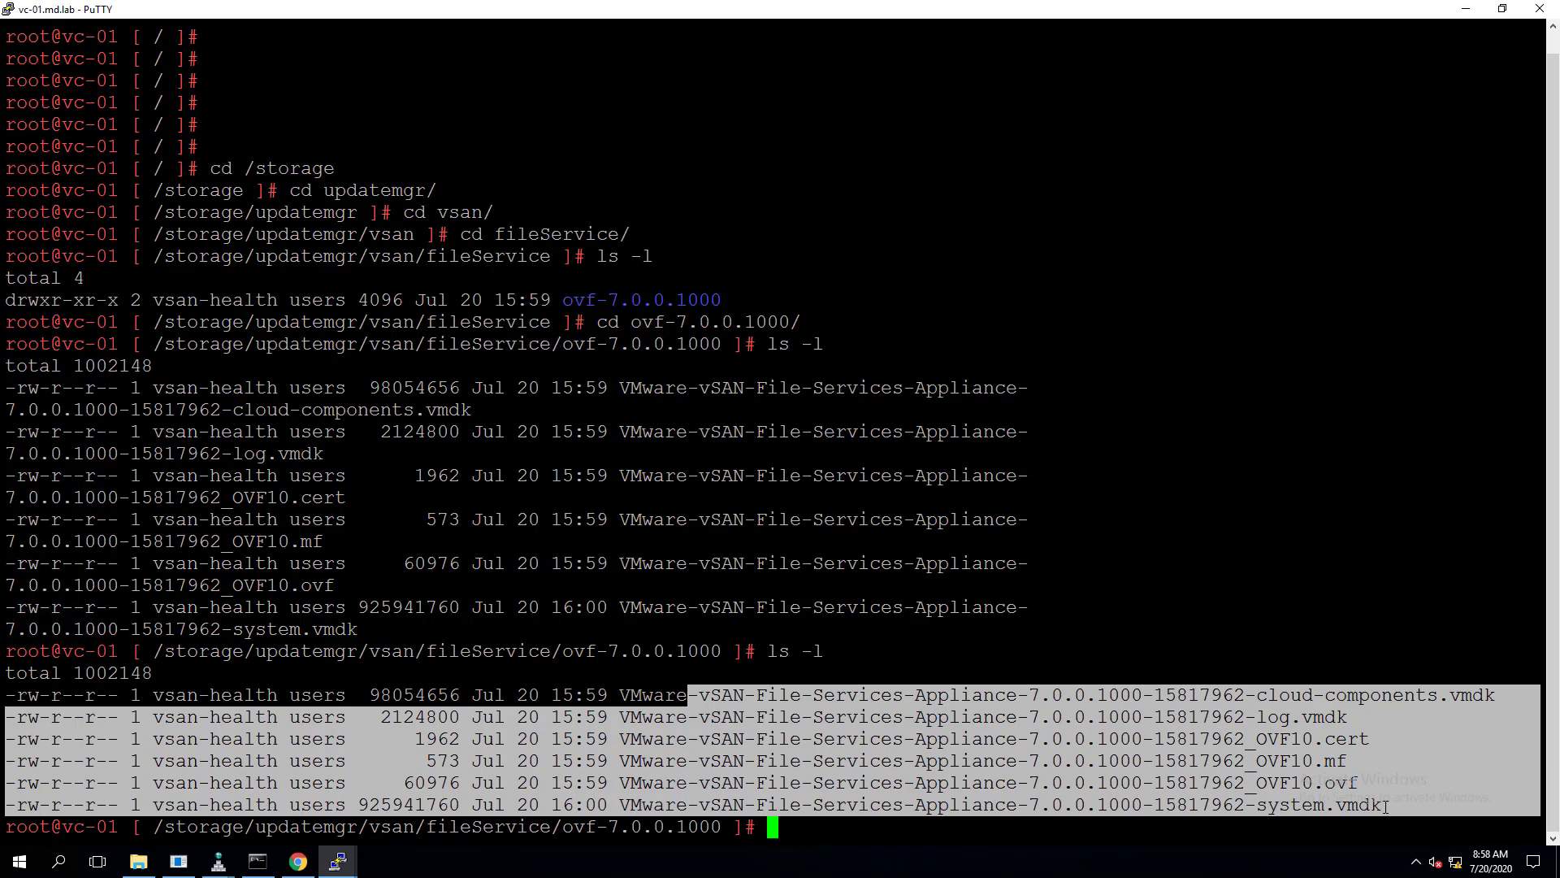
click(1386, 806)
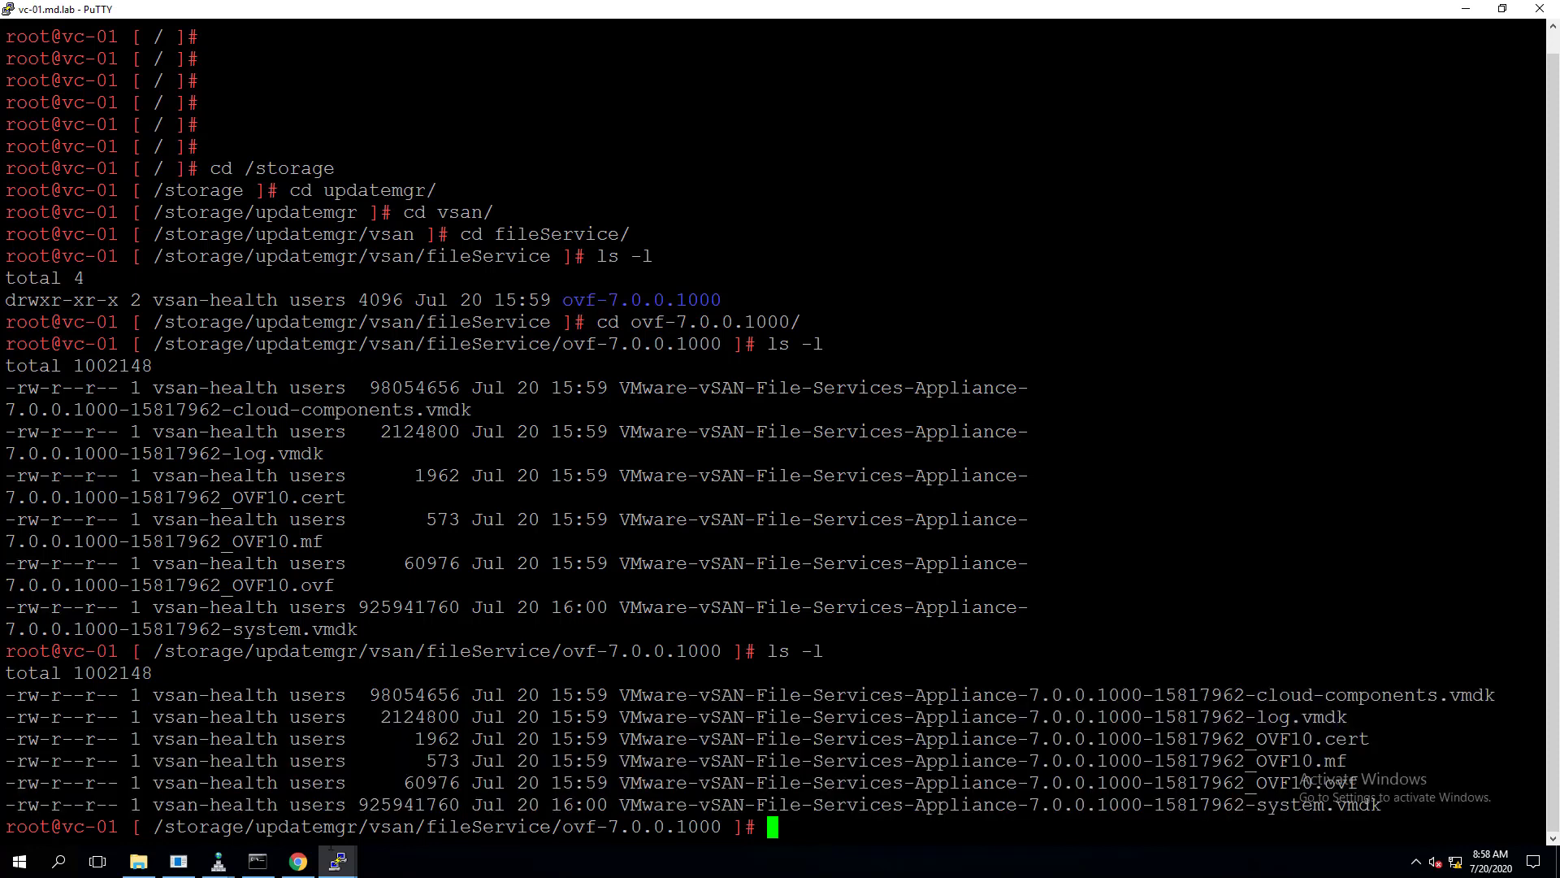
Step: Switch back to the vSphere Client in Chrome and name the file service domain MD-VSAN-FSD-01
click(299, 862)
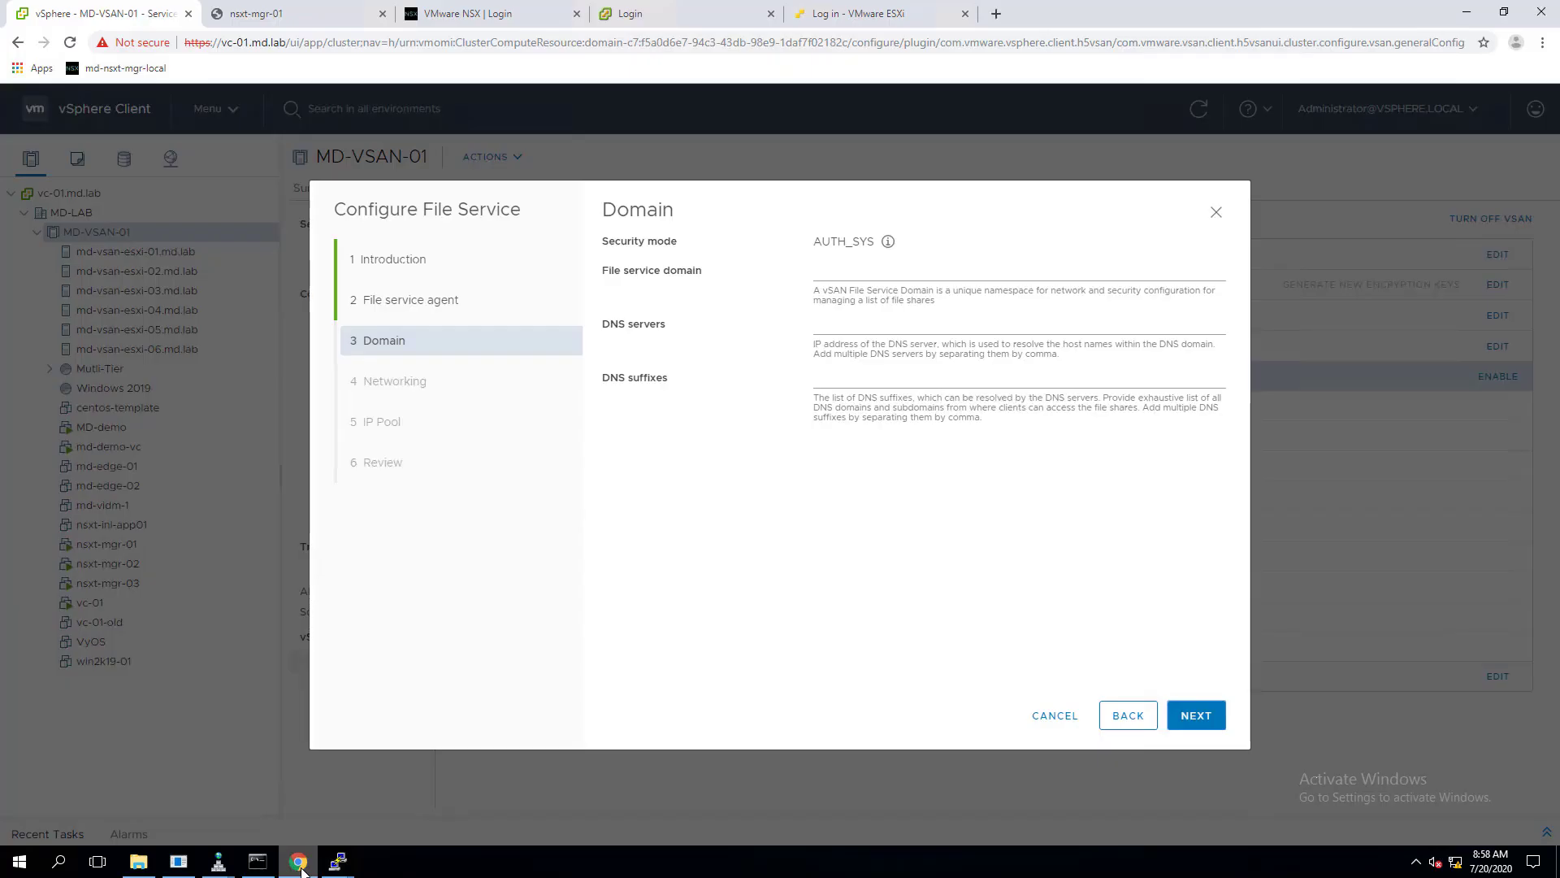
click(881, 277)
text(MD)
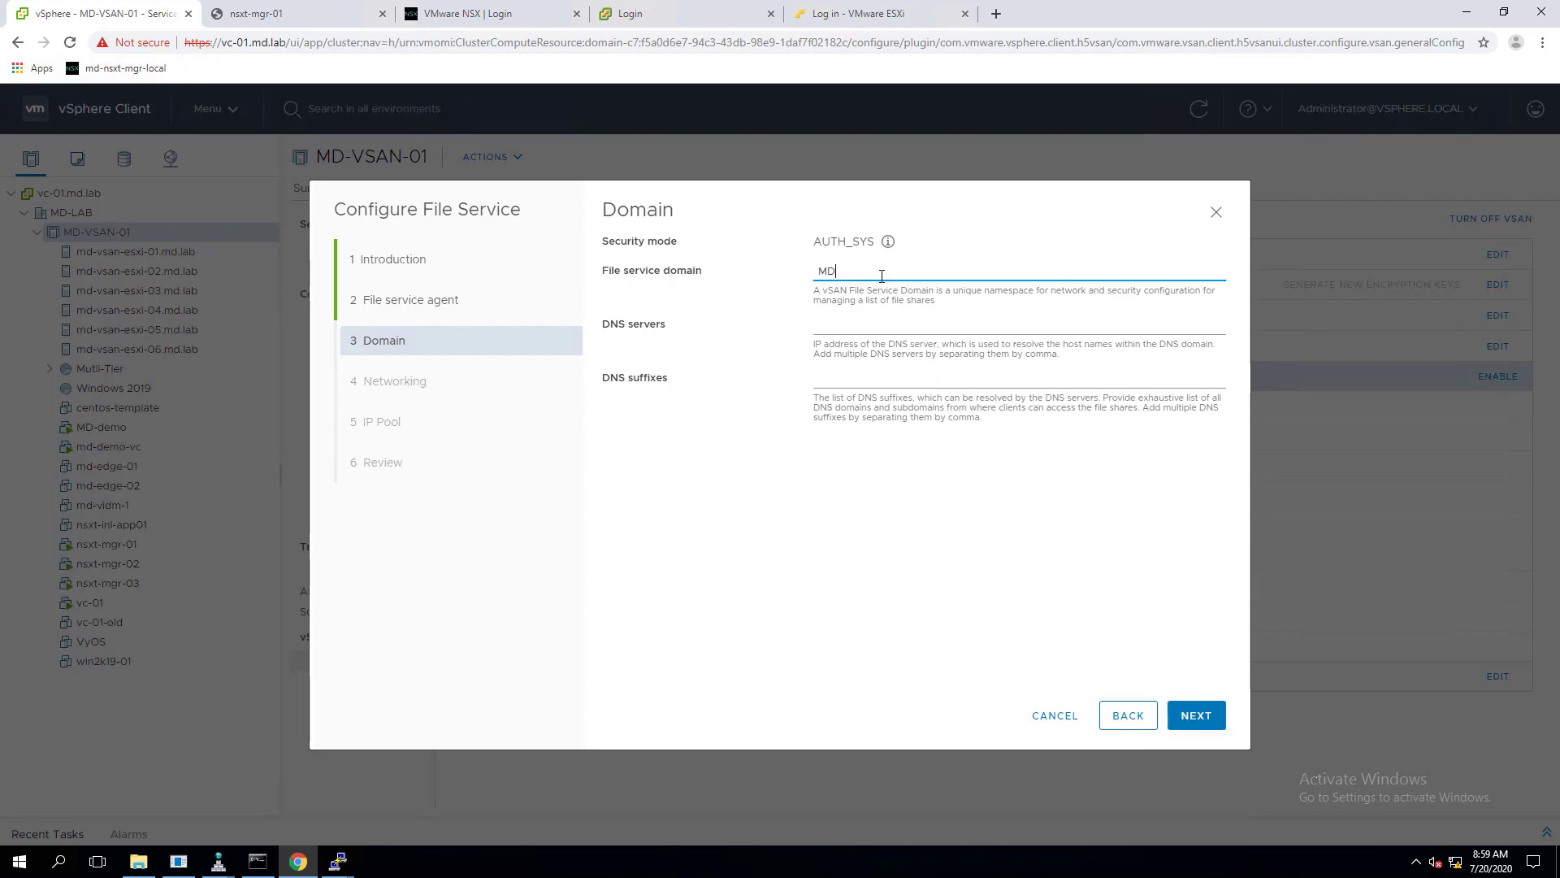
text(-VSA)
text(N-FSD)
text(-01)
Step: Set the DNS server to 192.168.0.1 and the DNS suffix to md.lab, and continue to the networking settings
click(845, 329)
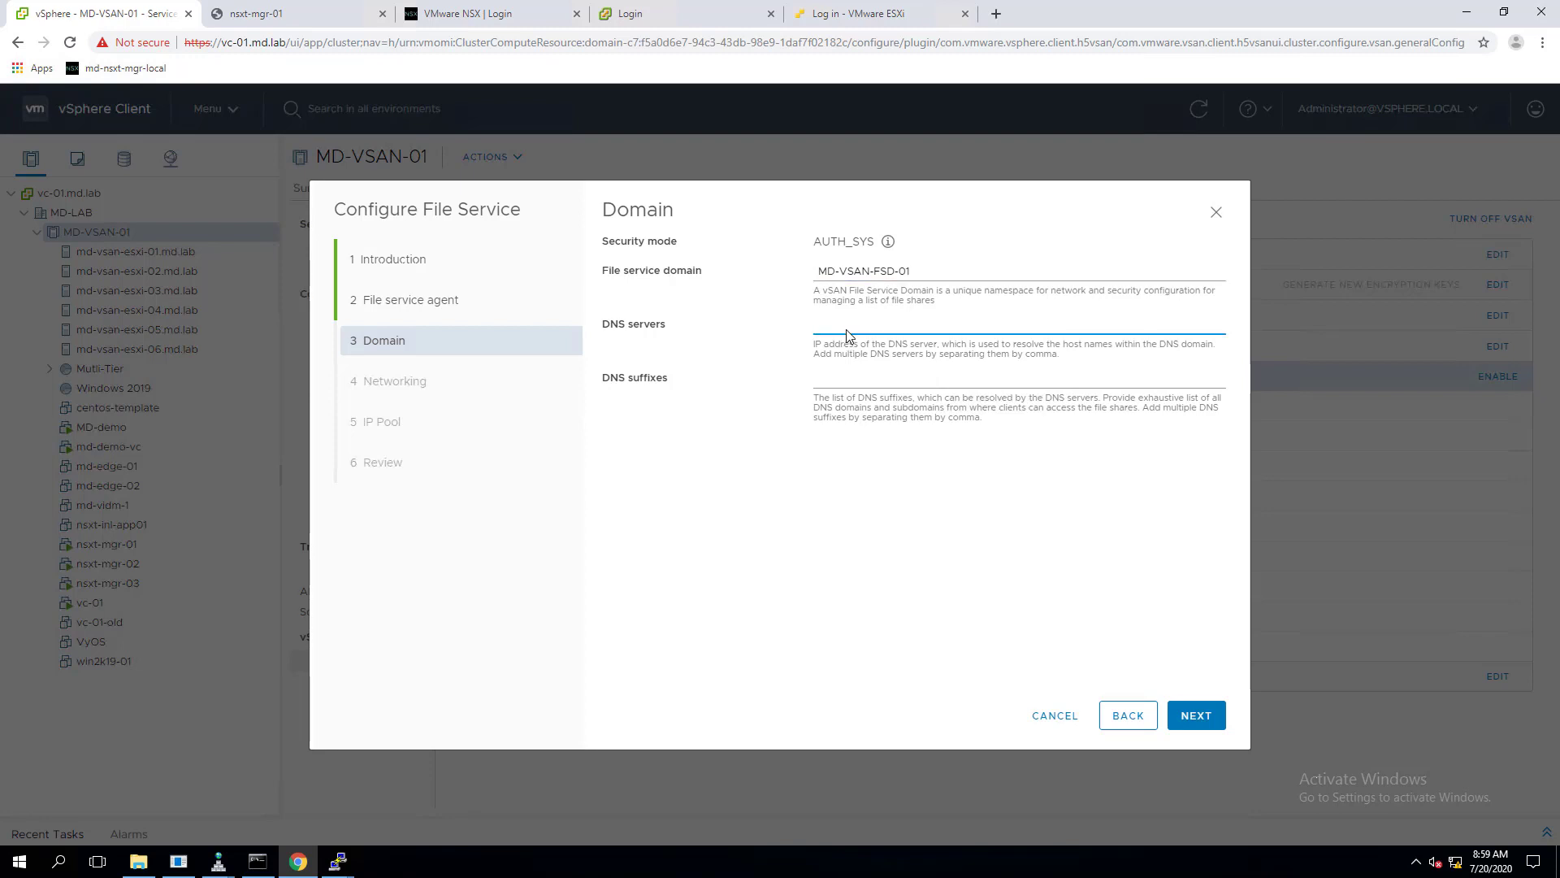
text(192.168.0.1)
click(857, 380)
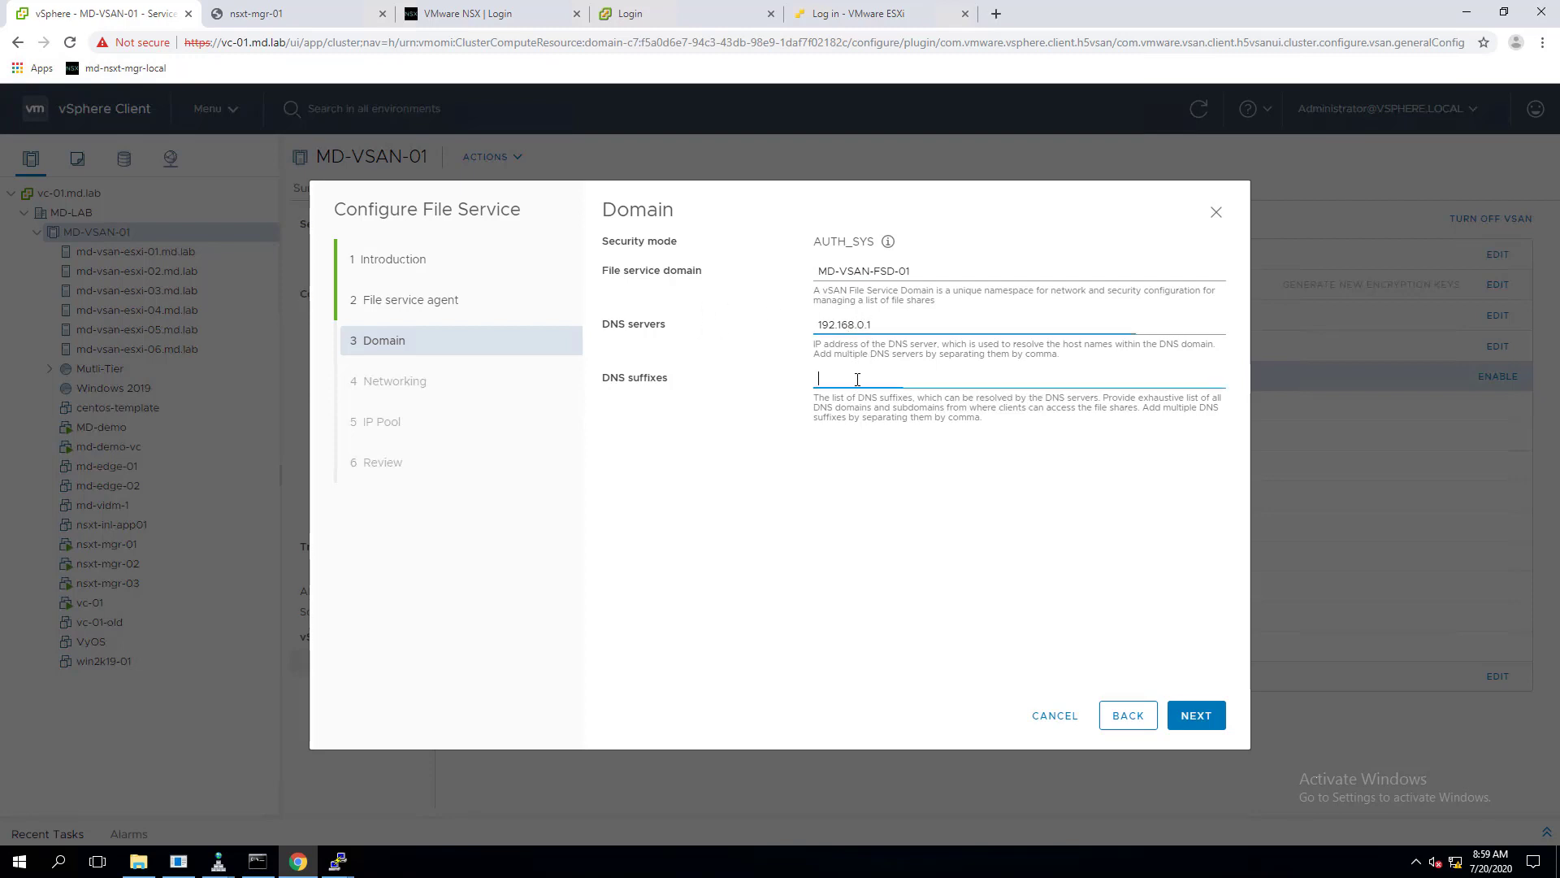
text(md.lab)
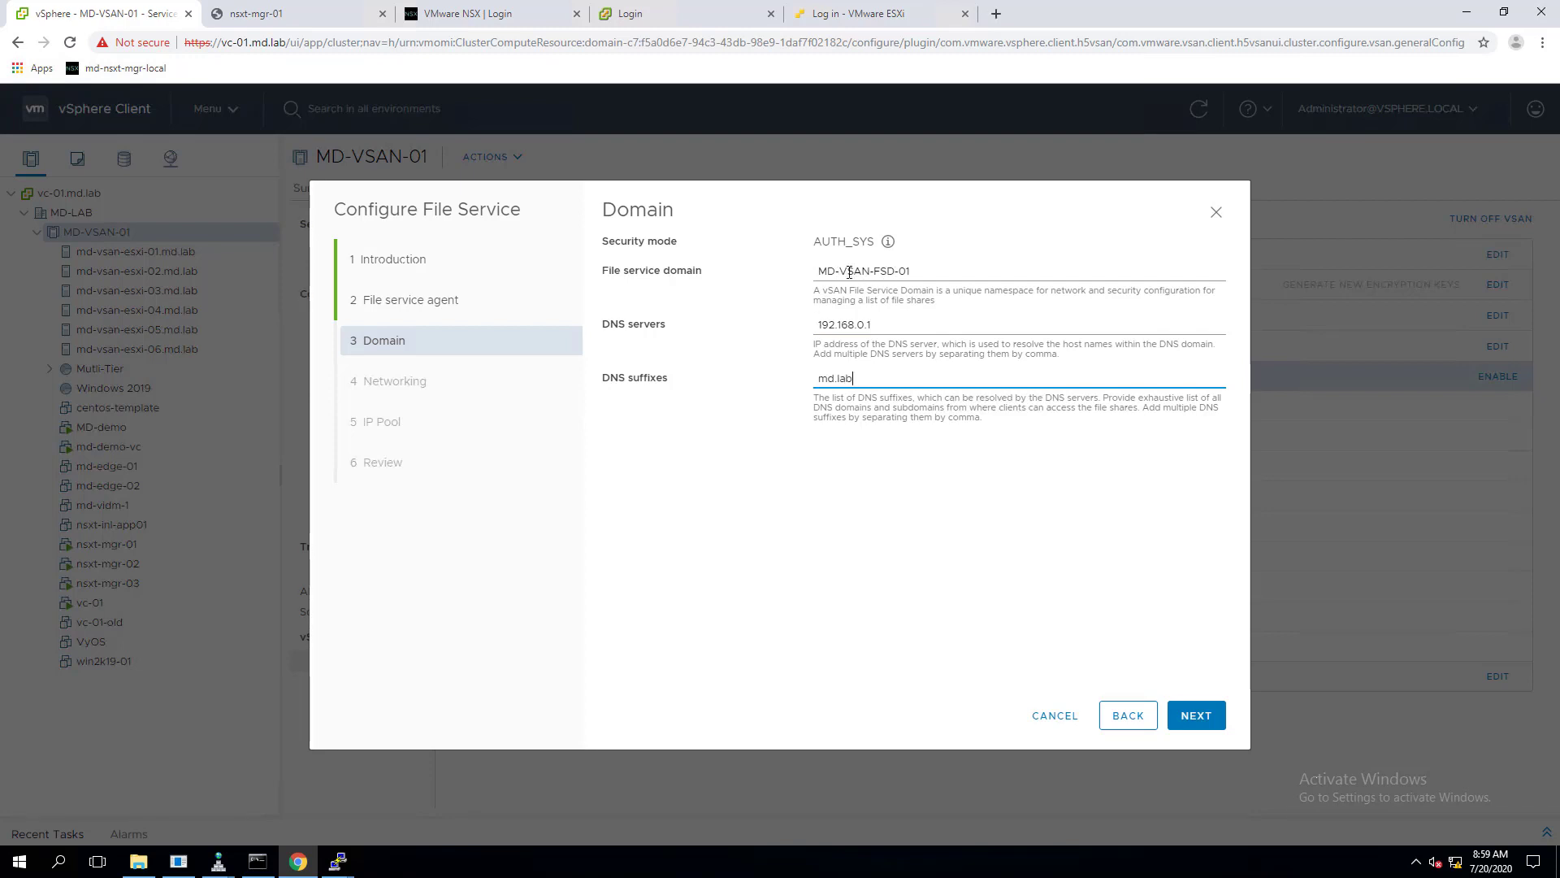
click(1198, 718)
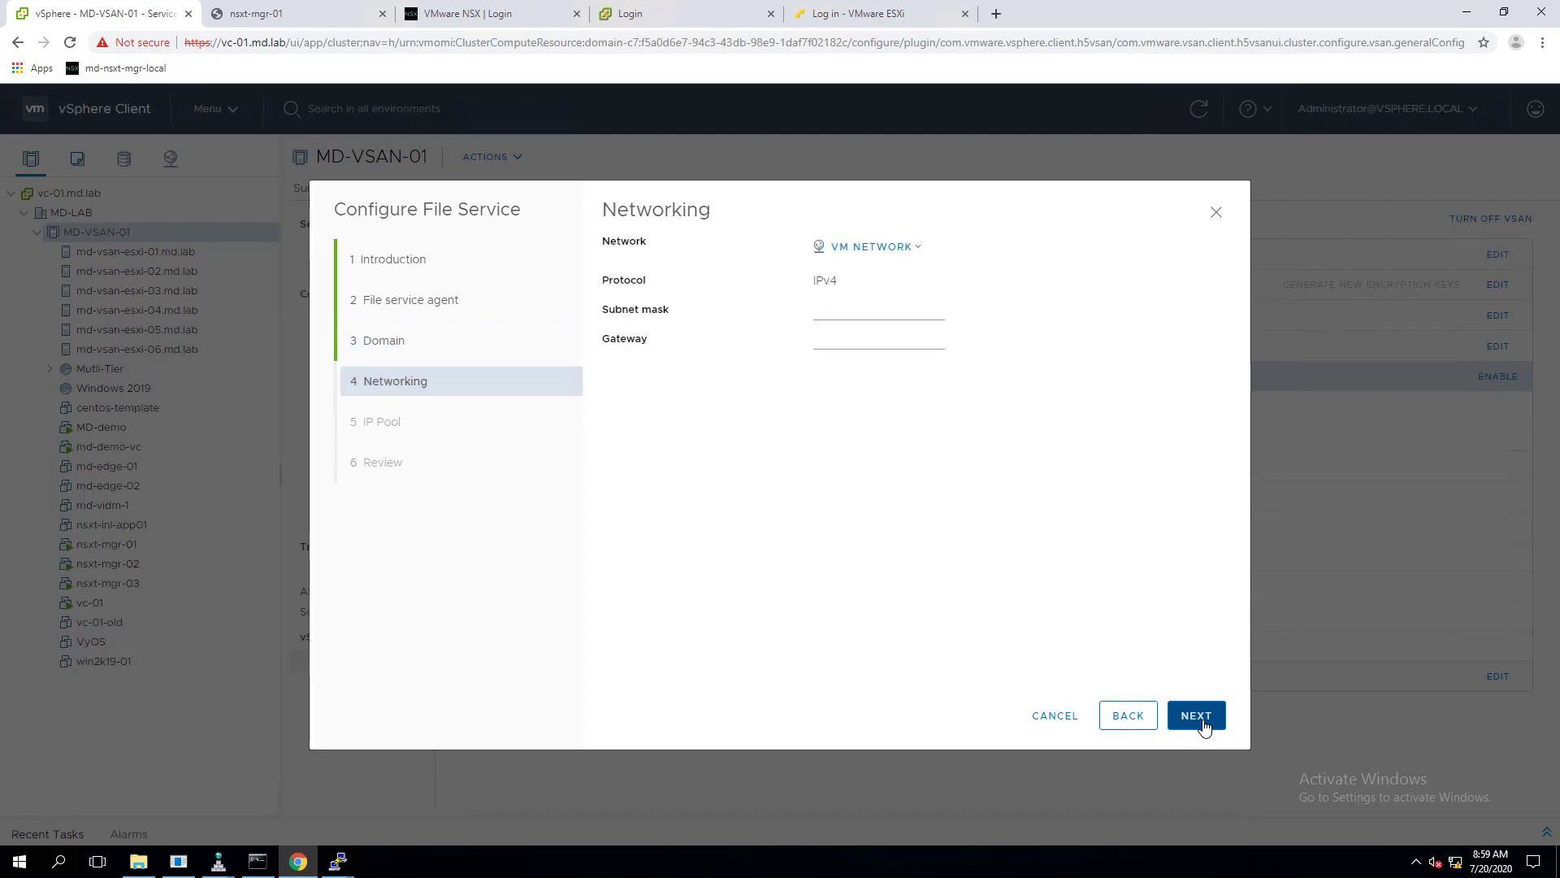
Step: Review the networks available under MD-VSAN-01 and keep VM Network as the file service network
click(924, 254)
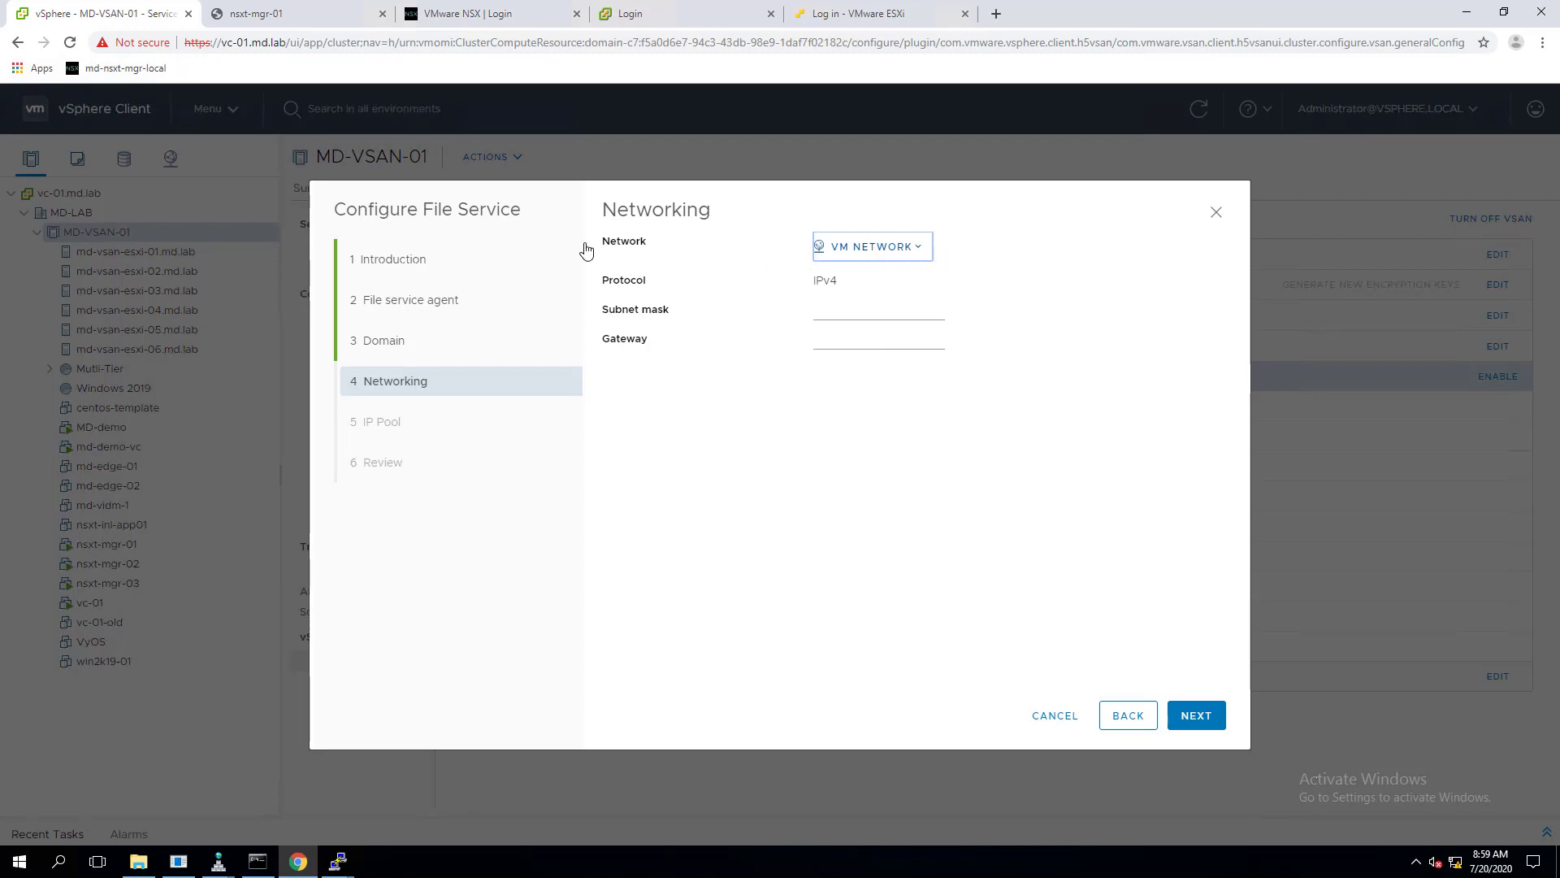
click(901, 258)
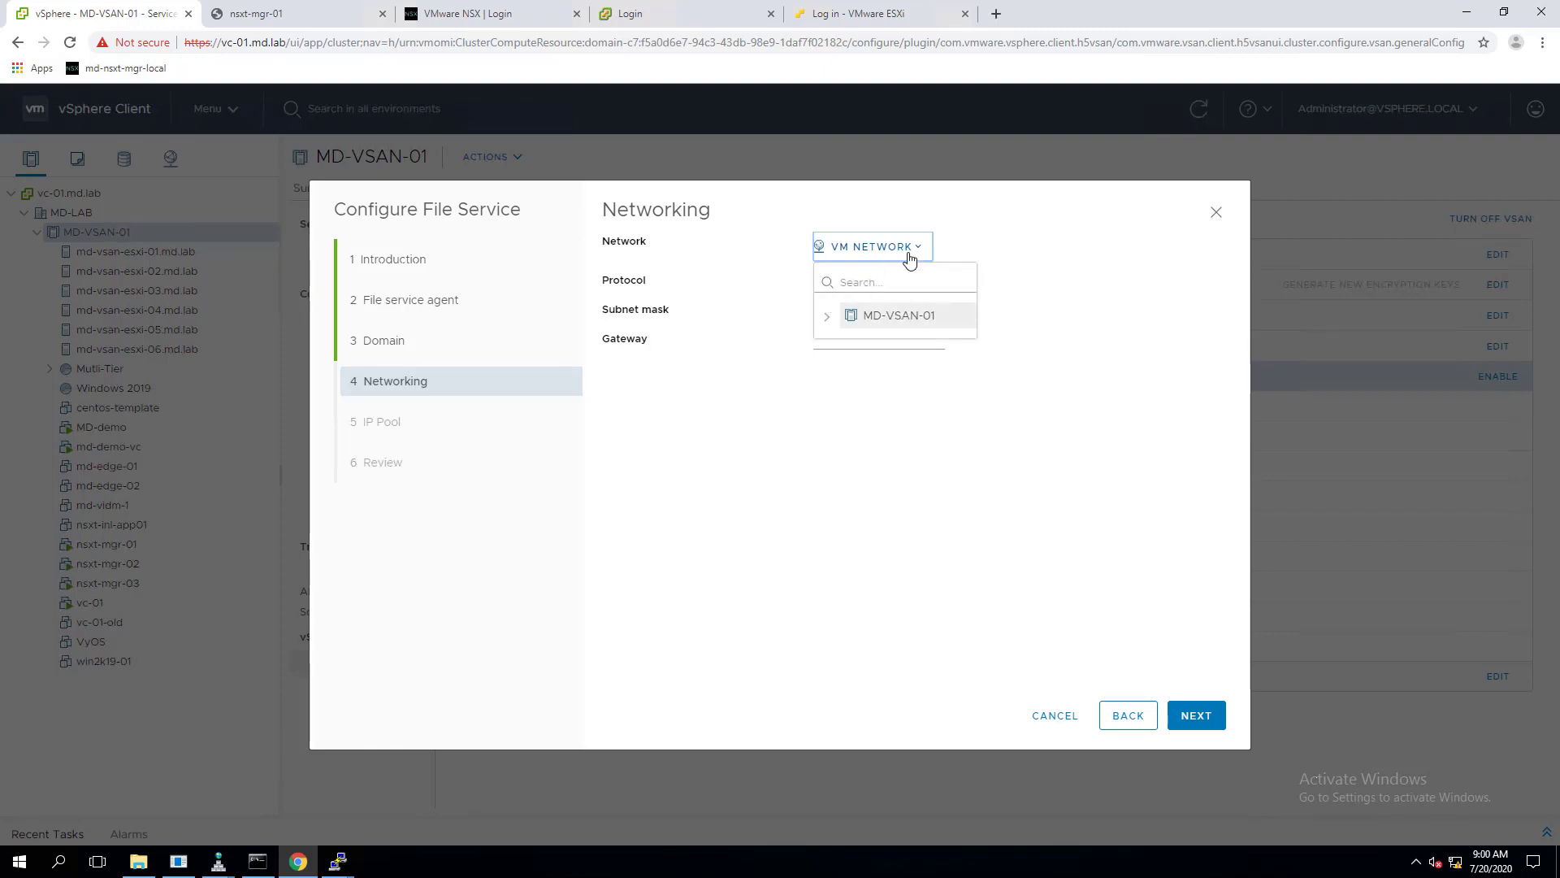
click(827, 318)
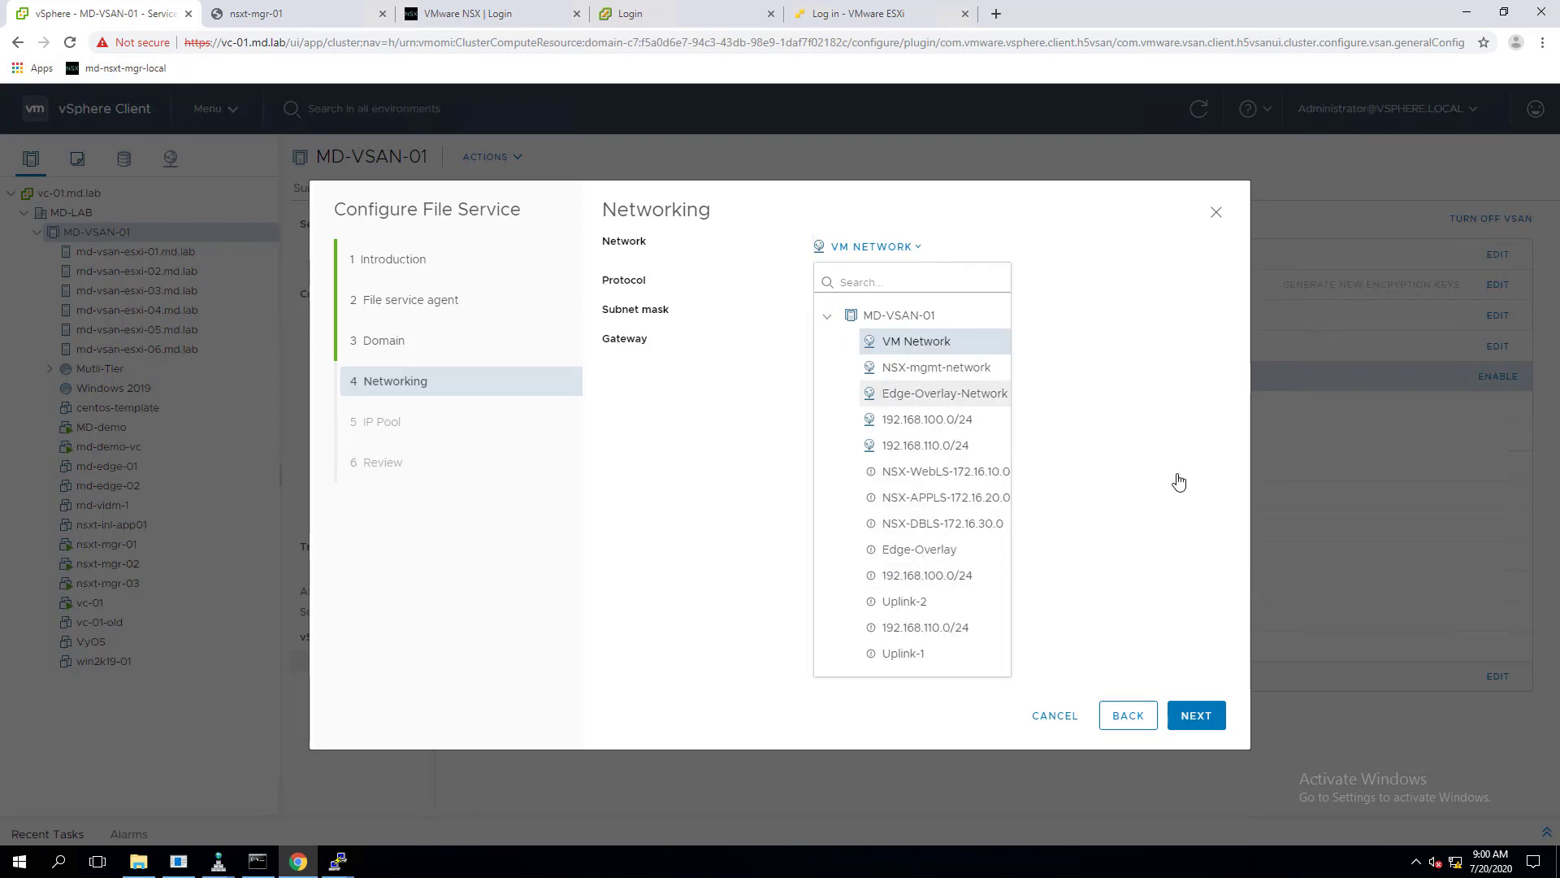
click(1134, 355)
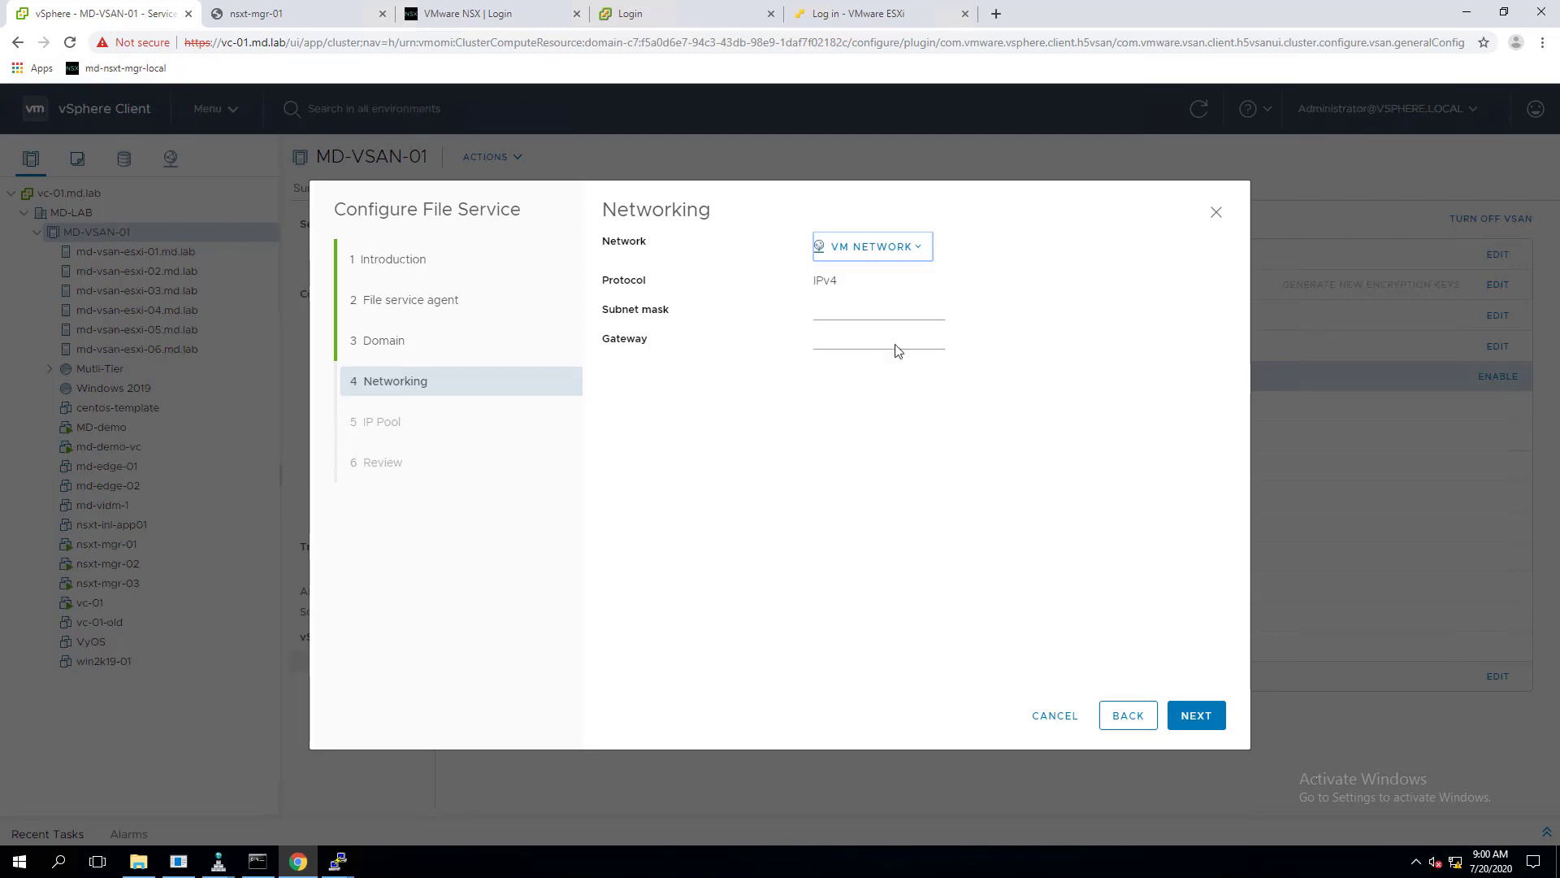
Step: Set the subnet mask to 255.255.255.0 and the gateway to 192.168.0.1, and continue to the IP pool
click(849, 317)
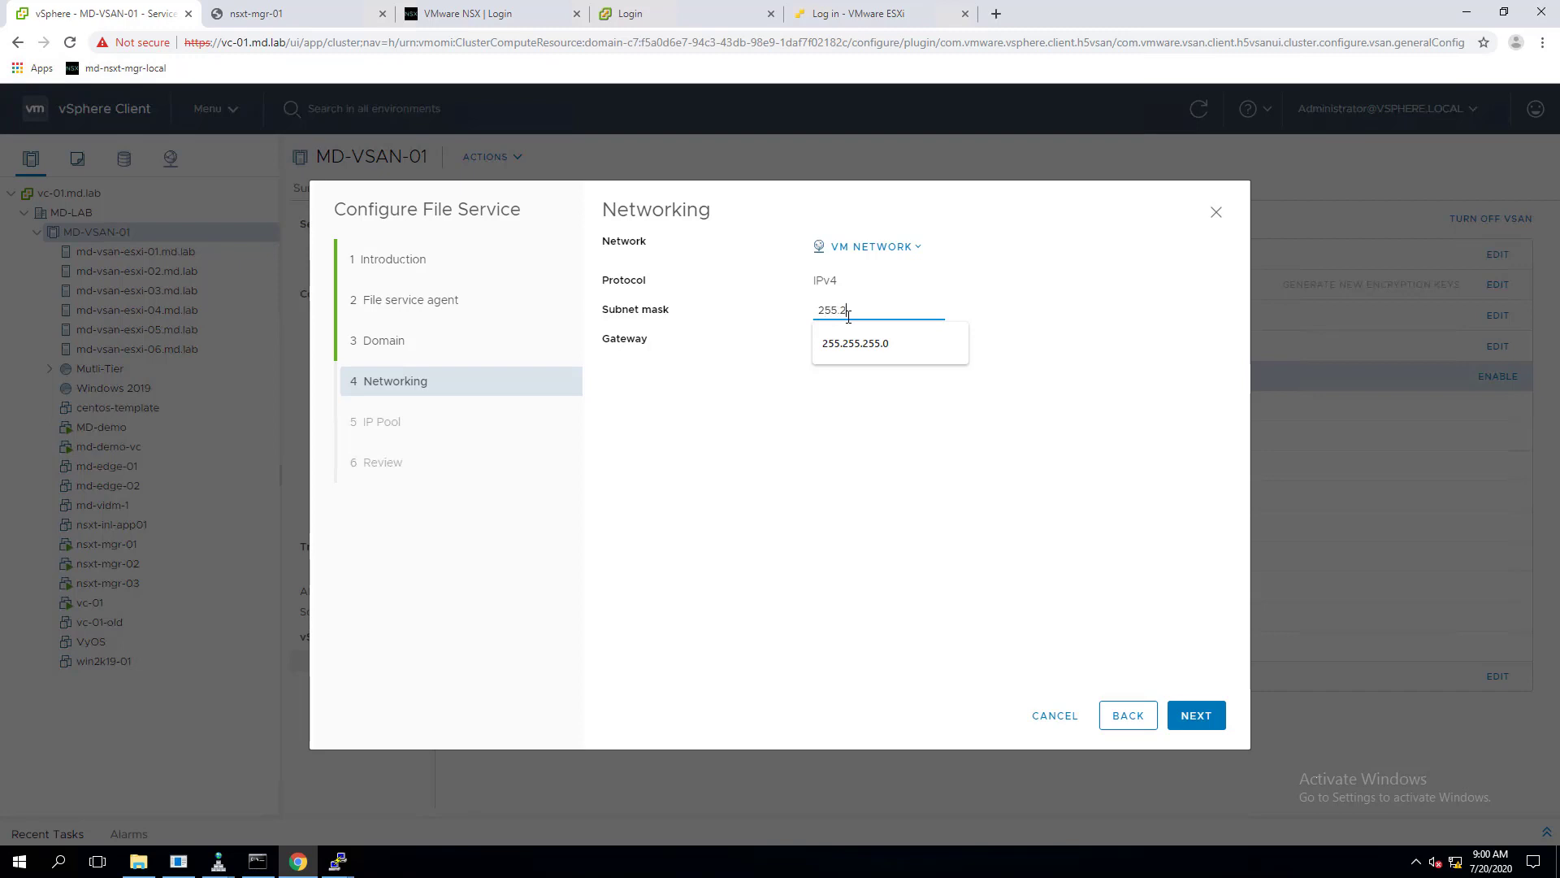
text(255.255.255.0)
click(893, 345)
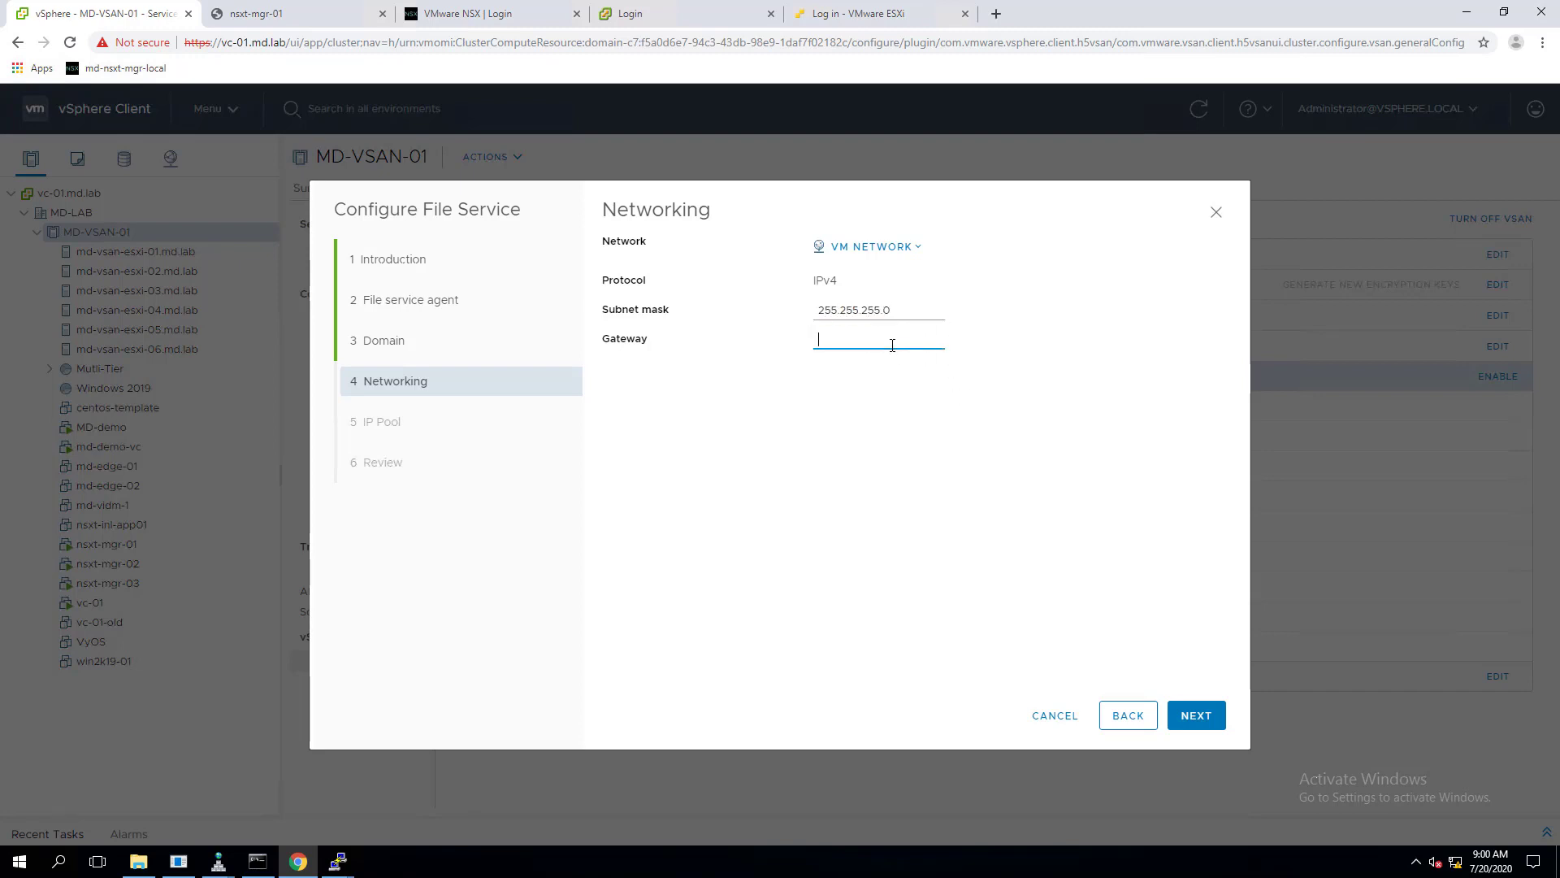
text(192.168.0.1)
click(1194, 717)
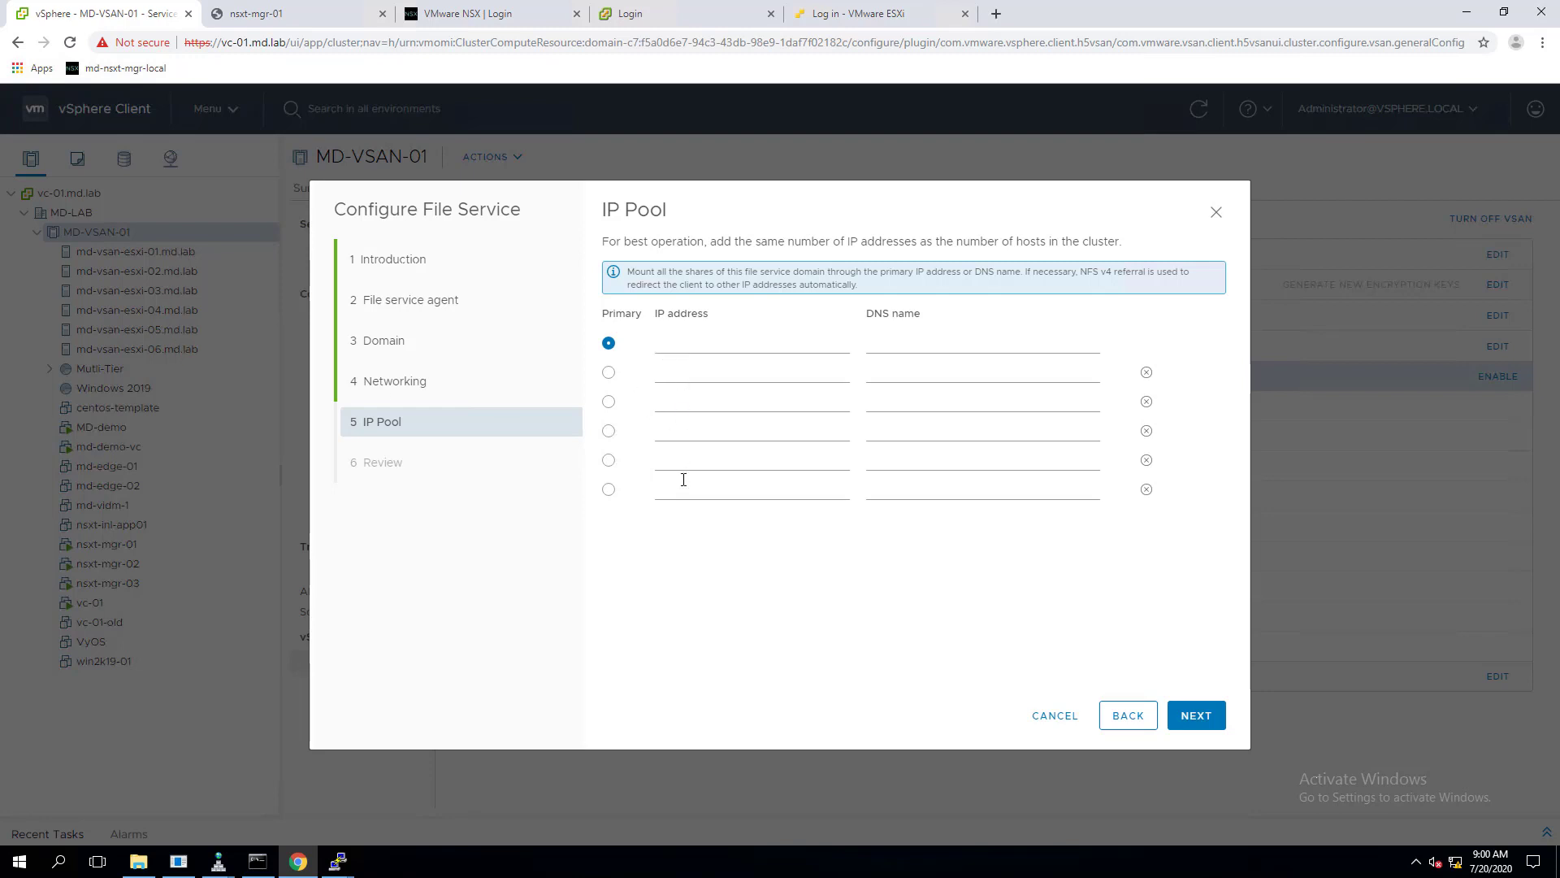
Step: Read the IP pool's primary address note and check the md-vsan-fs01 to md-vsan-fs06 host records of md.lab in DNS Manager
drag(690, 273, 1026, 282)
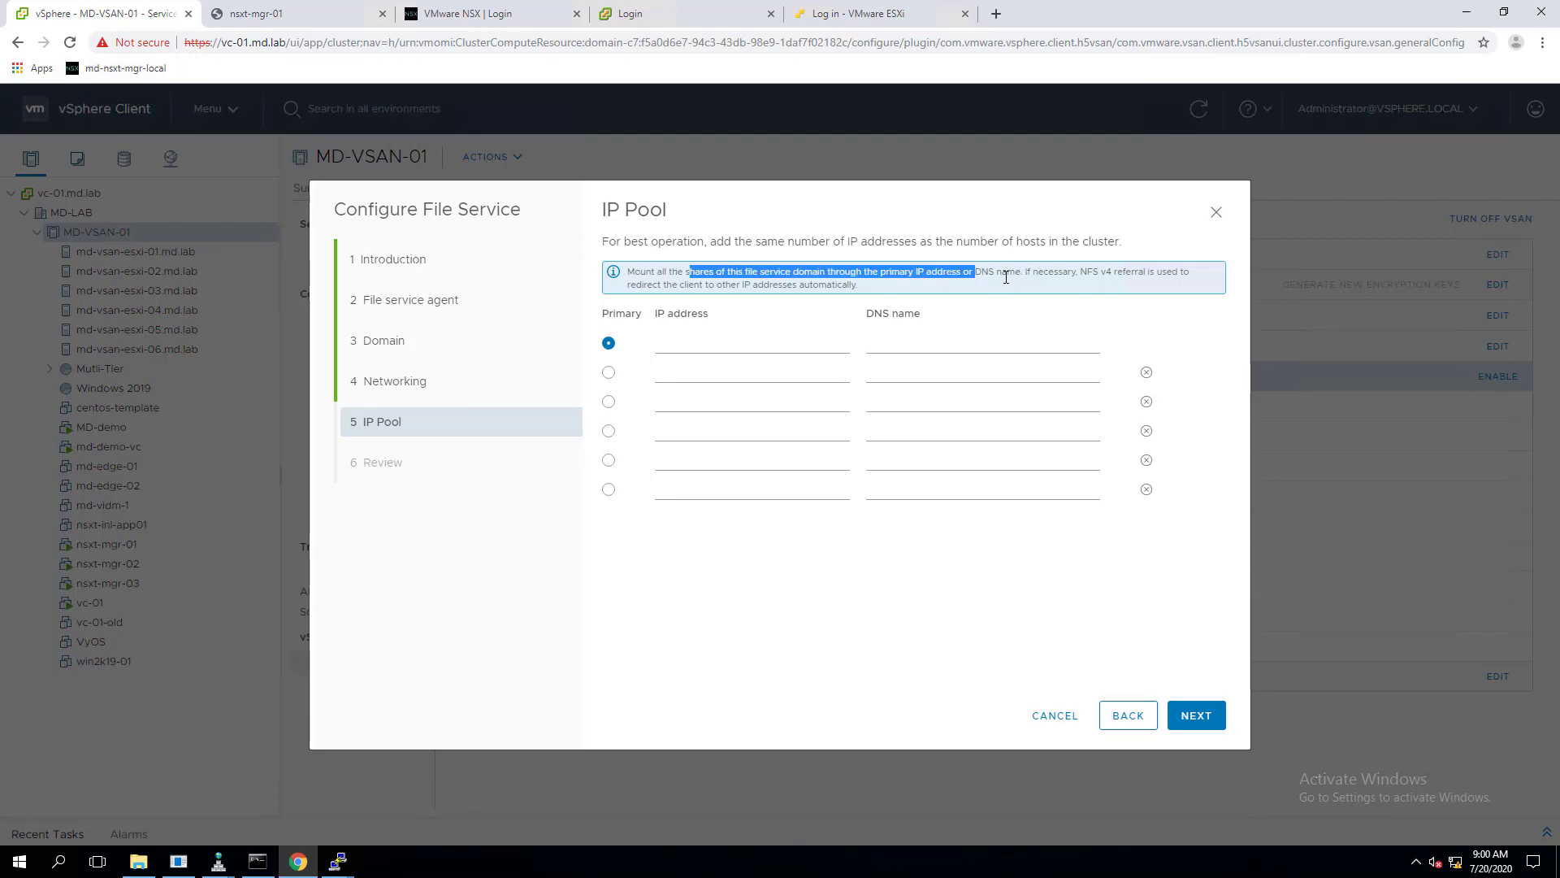
click(1027, 281)
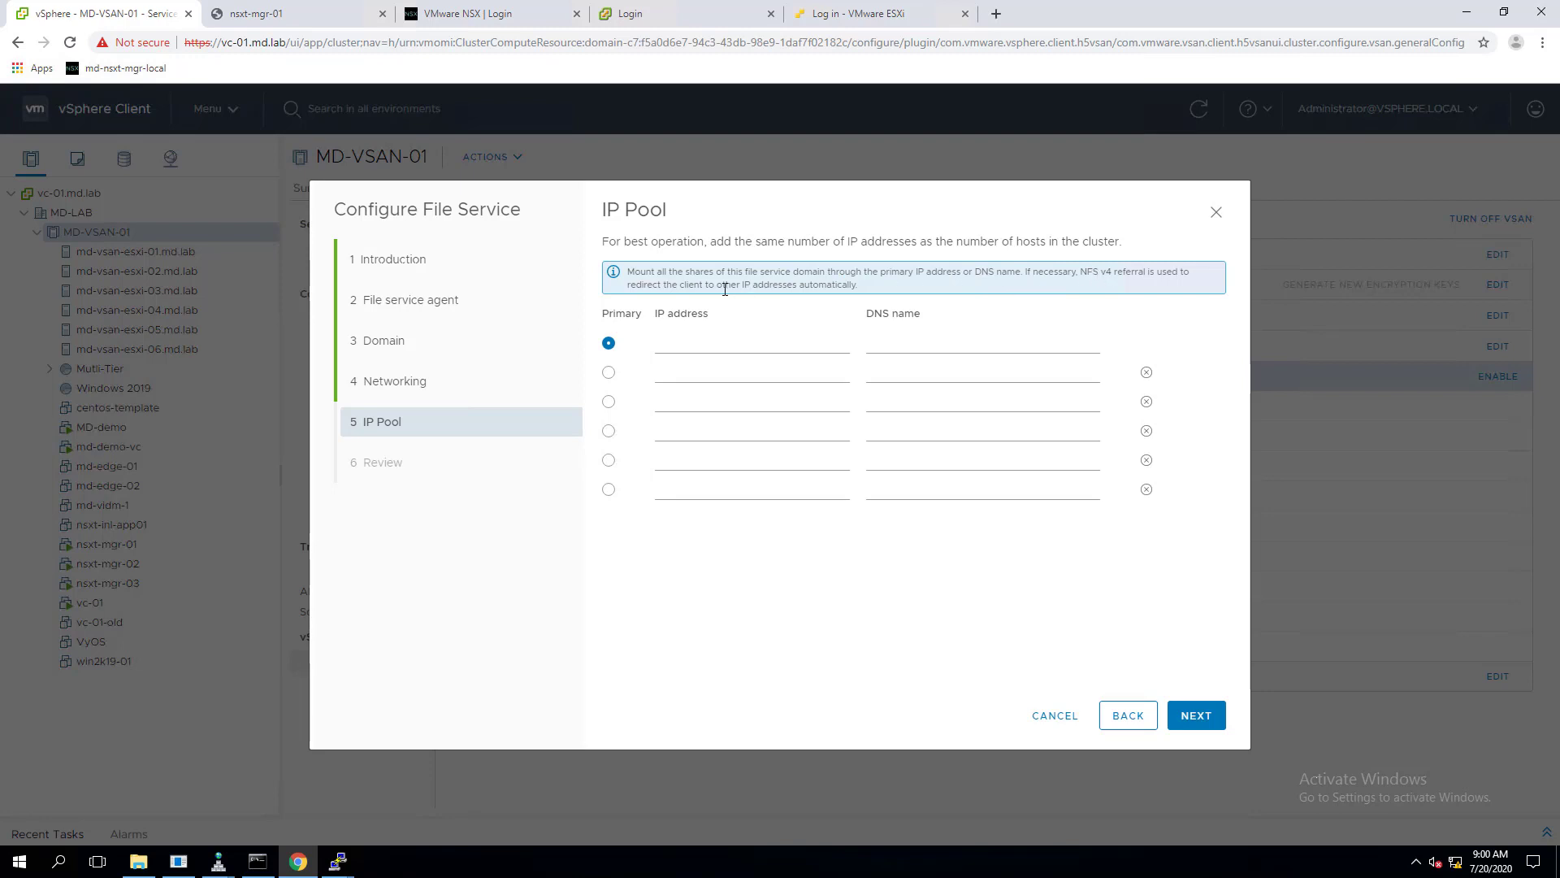
click(220, 861)
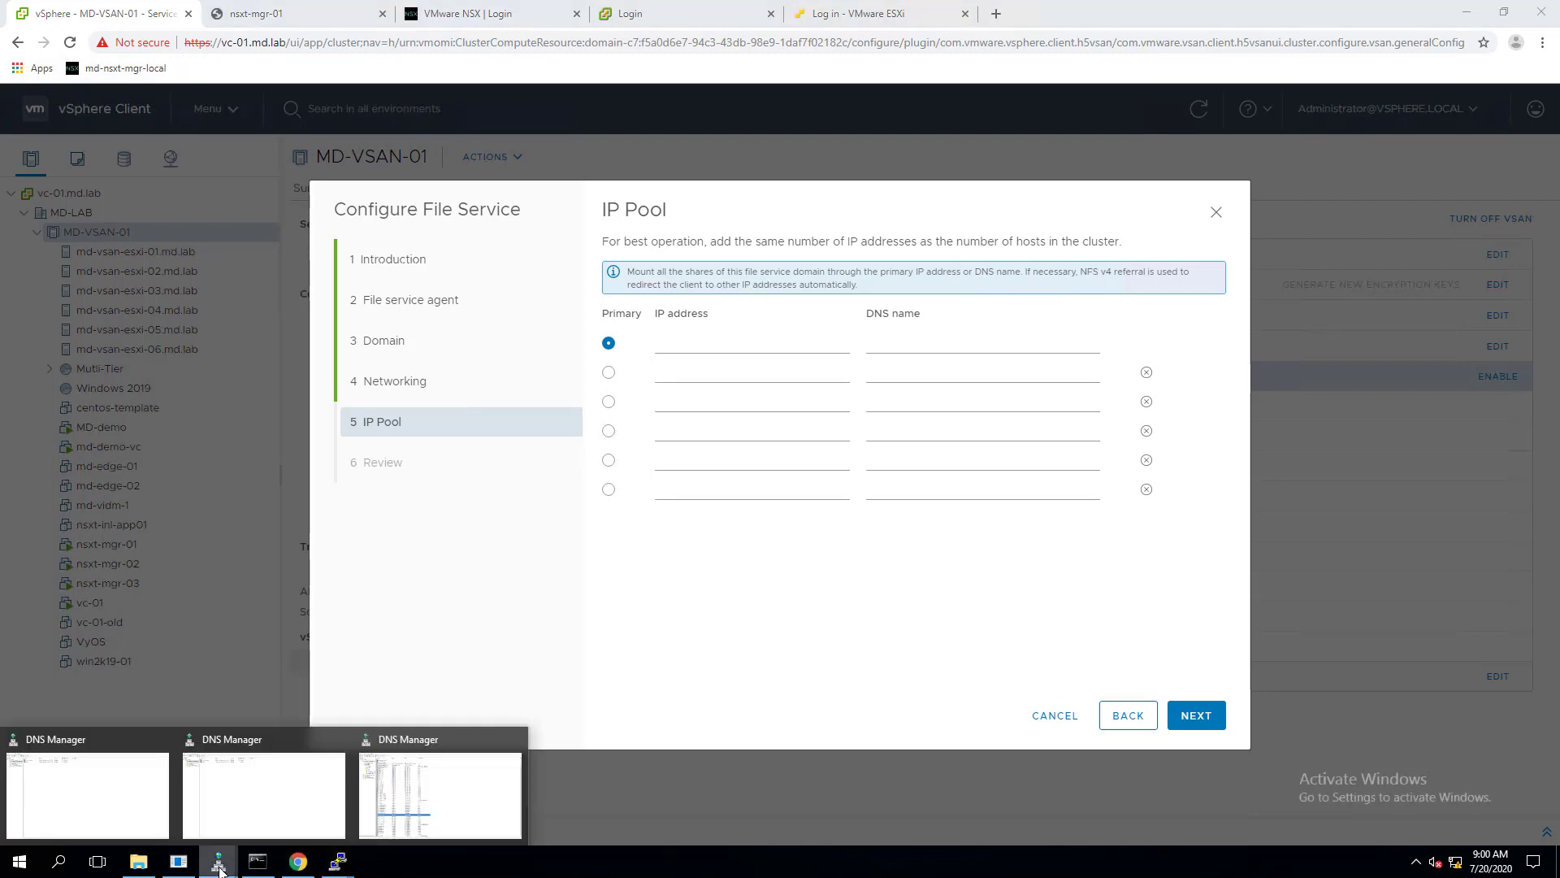
click(446, 837)
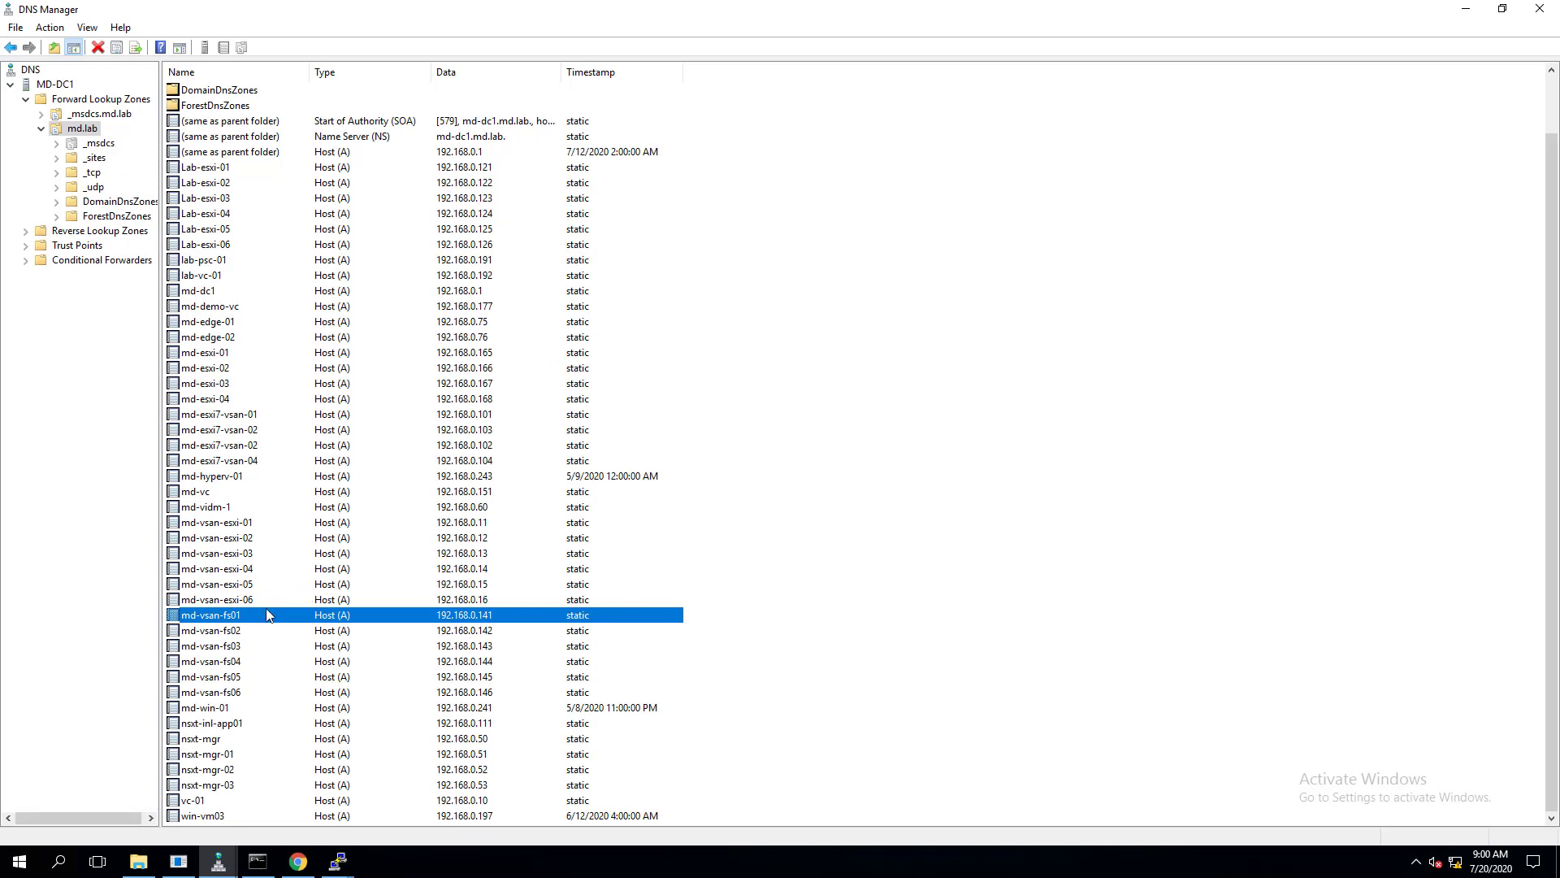
click(218, 634)
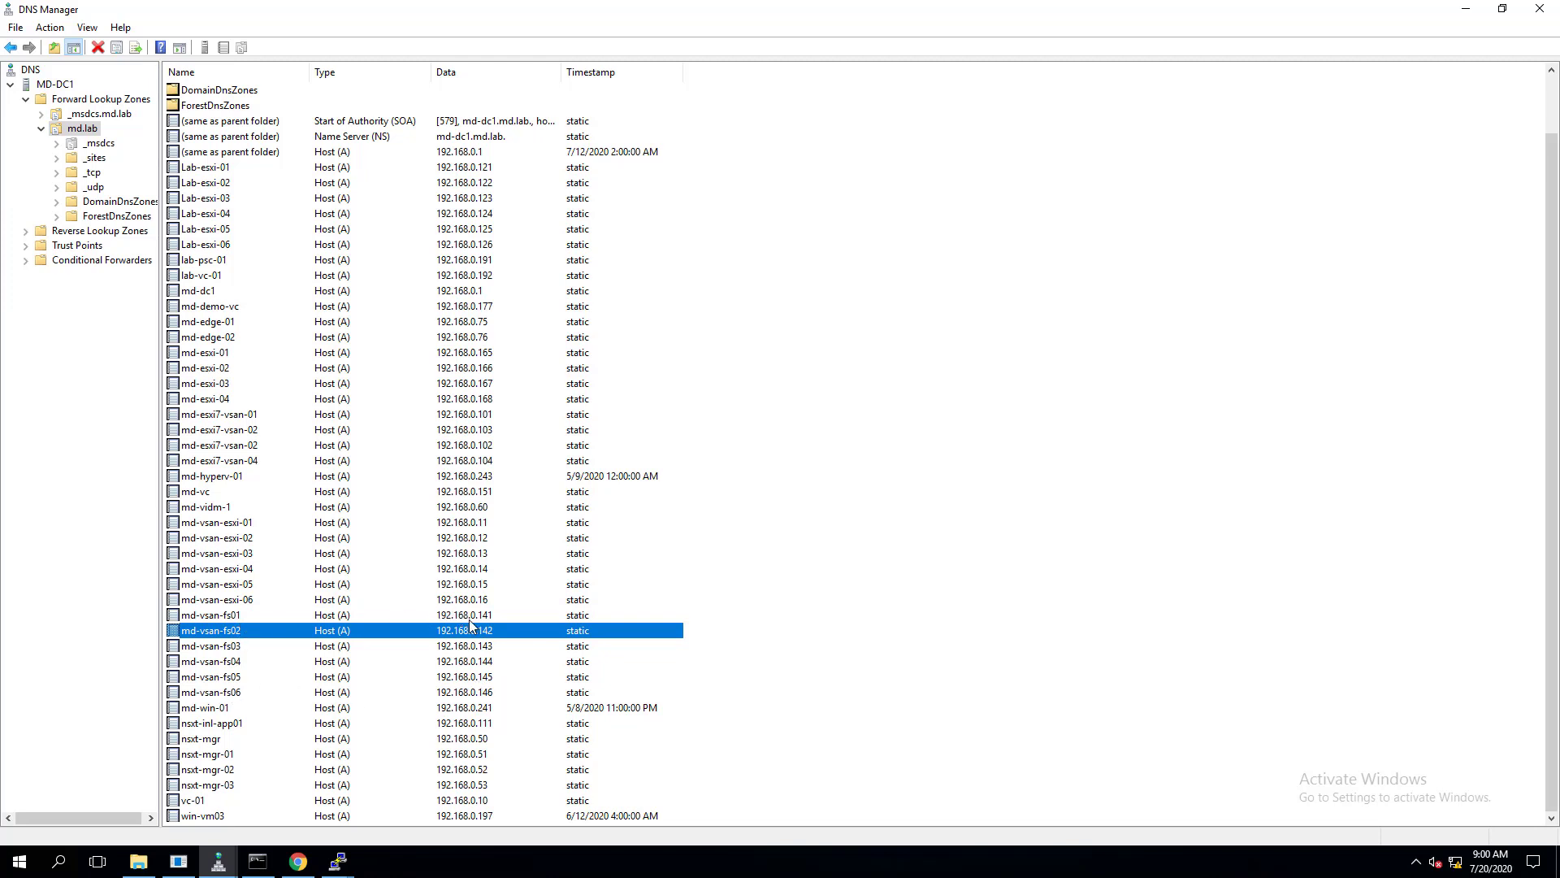
click(460, 615)
click(479, 696)
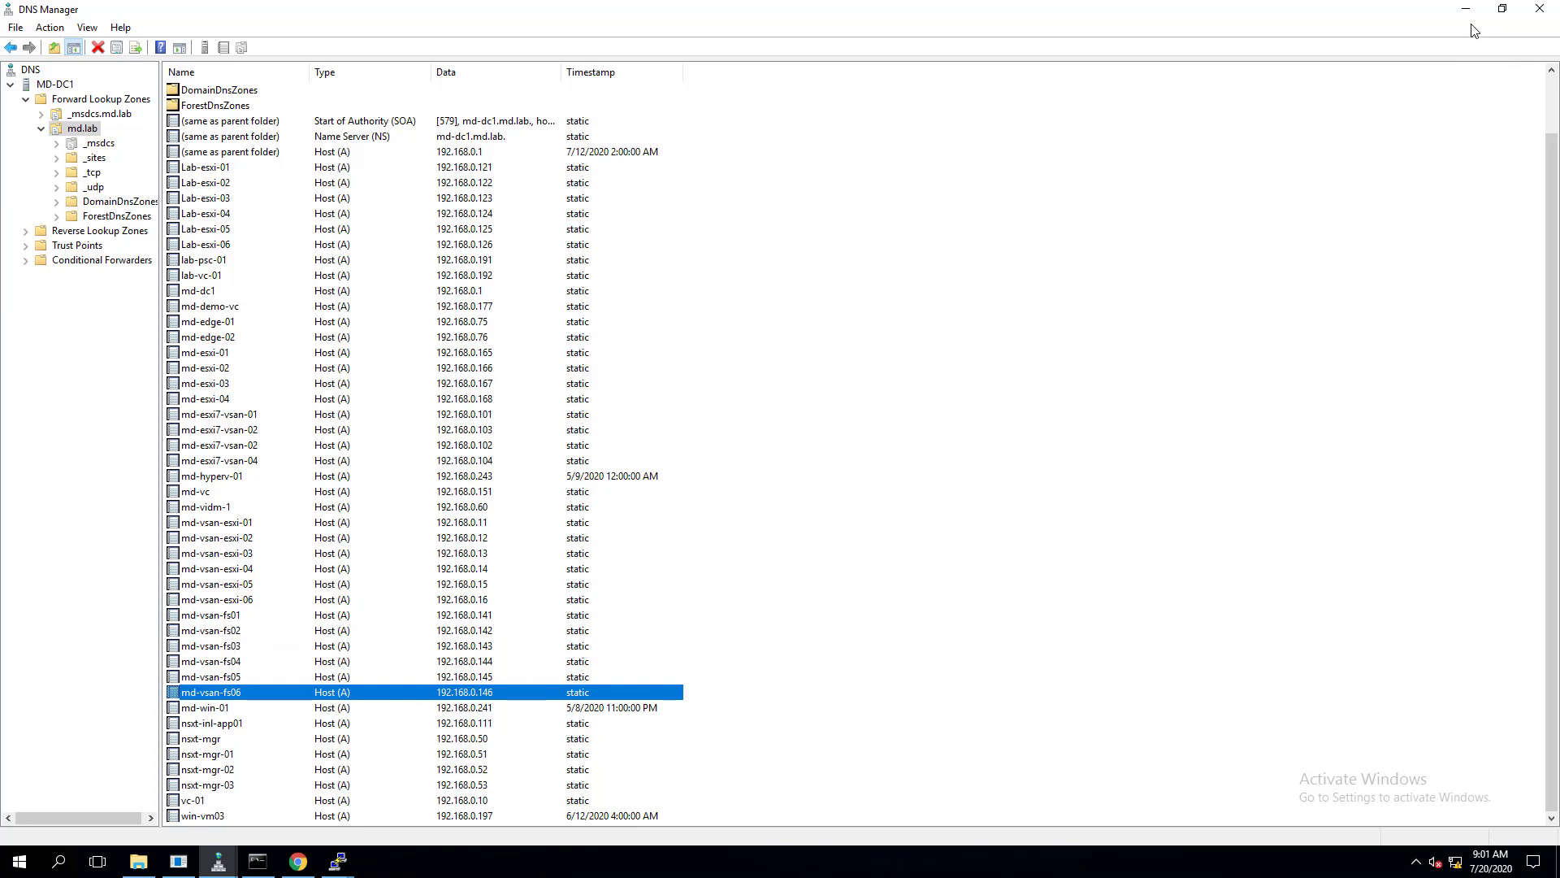
Step: Return to the vSphere Client and enter 192.168.0.141 as the primary IP address, rechecking the md-vsan-fs01 record in DNS Manager
click(300, 866)
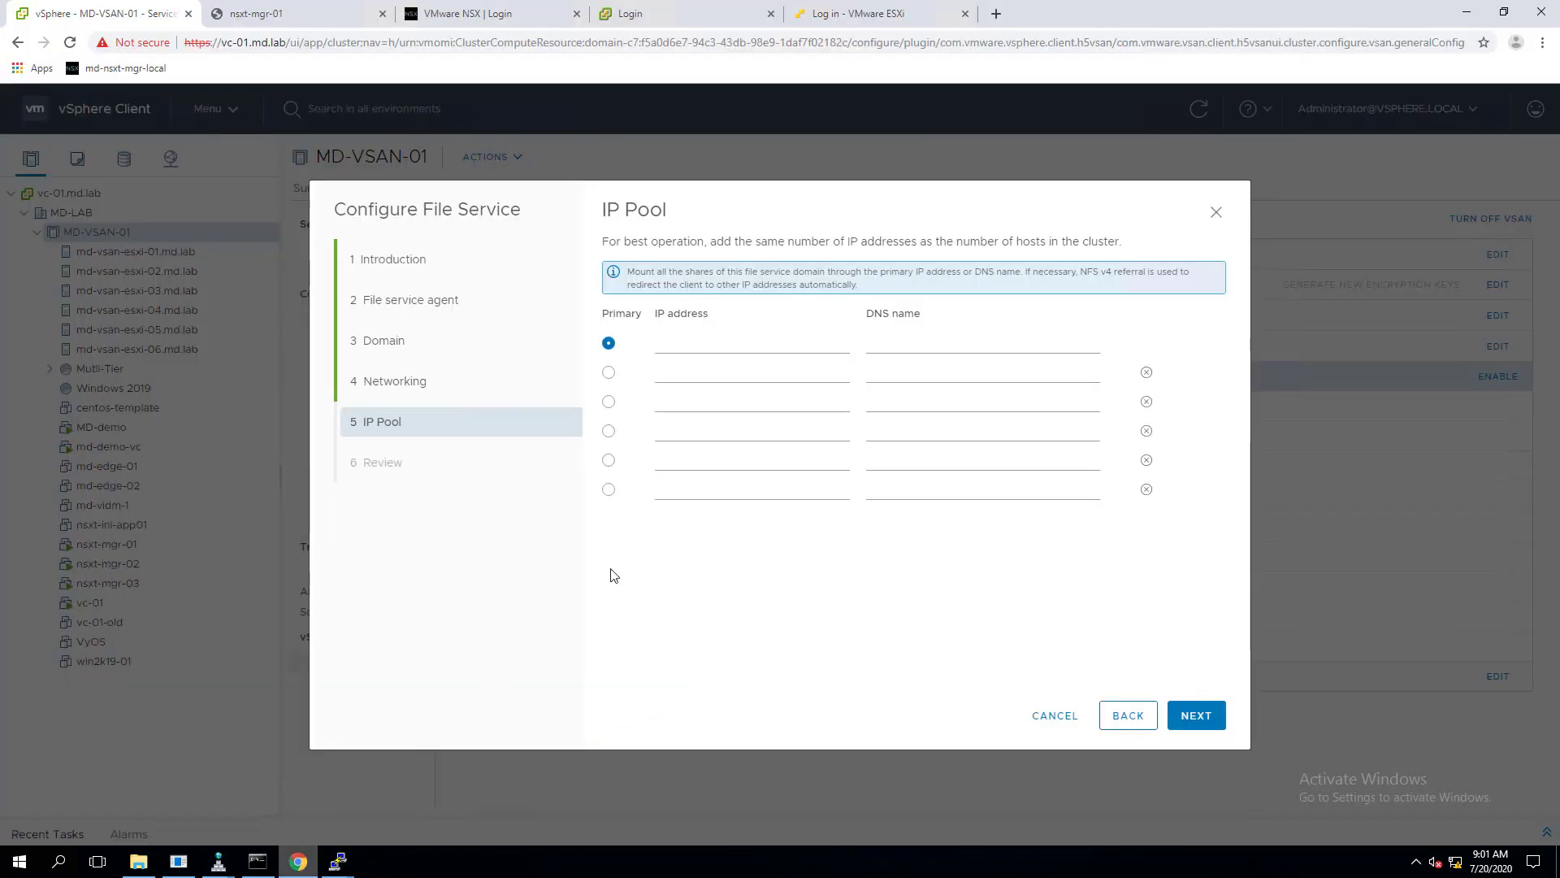
click(761, 349)
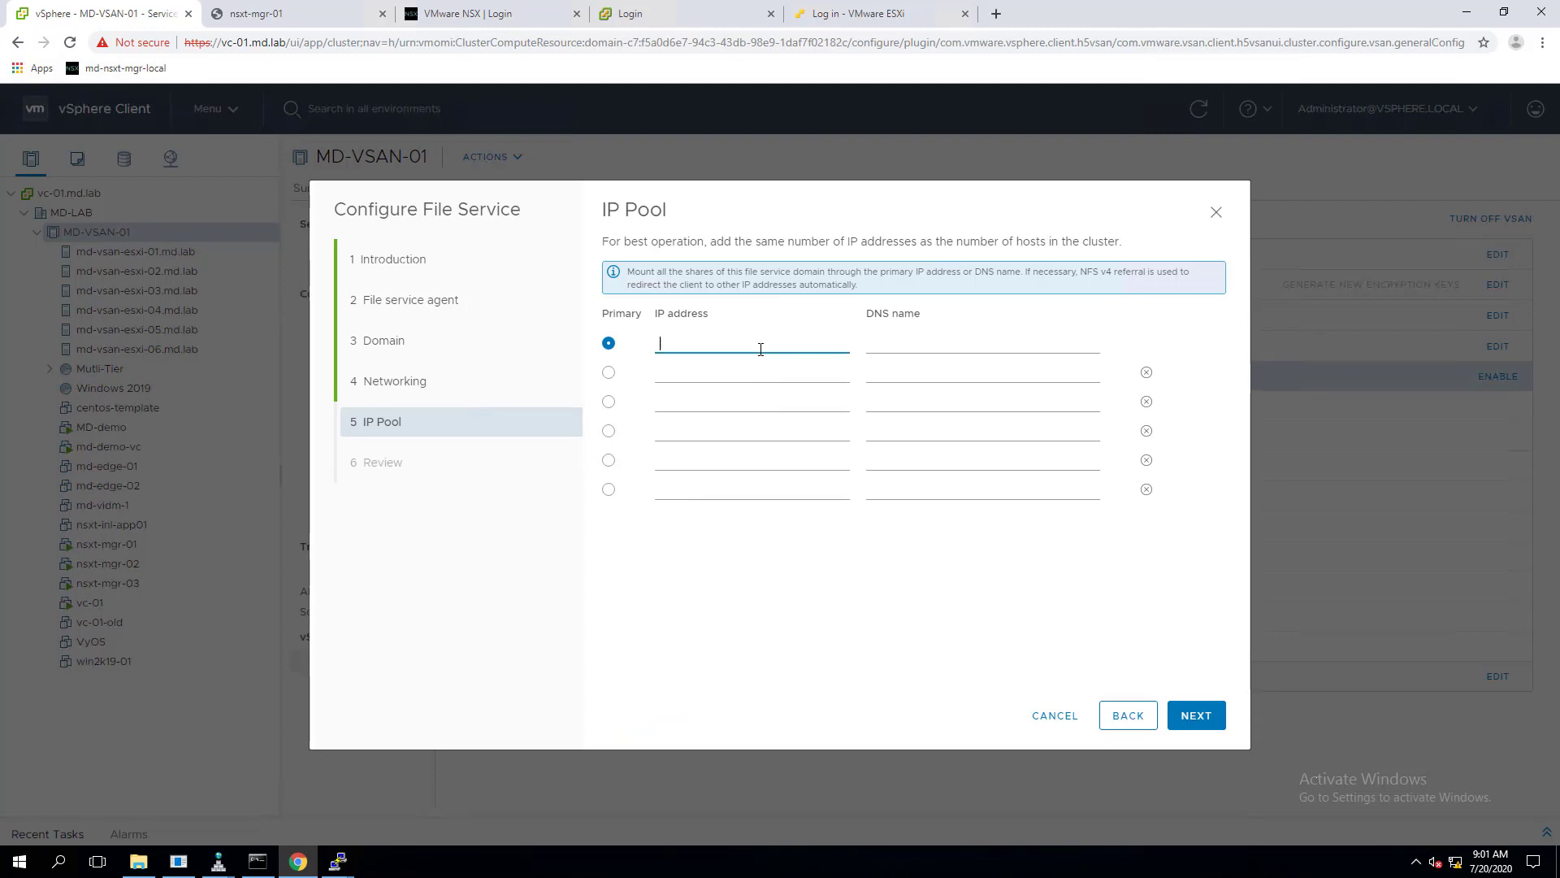
click(218, 866)
click(451, 804)
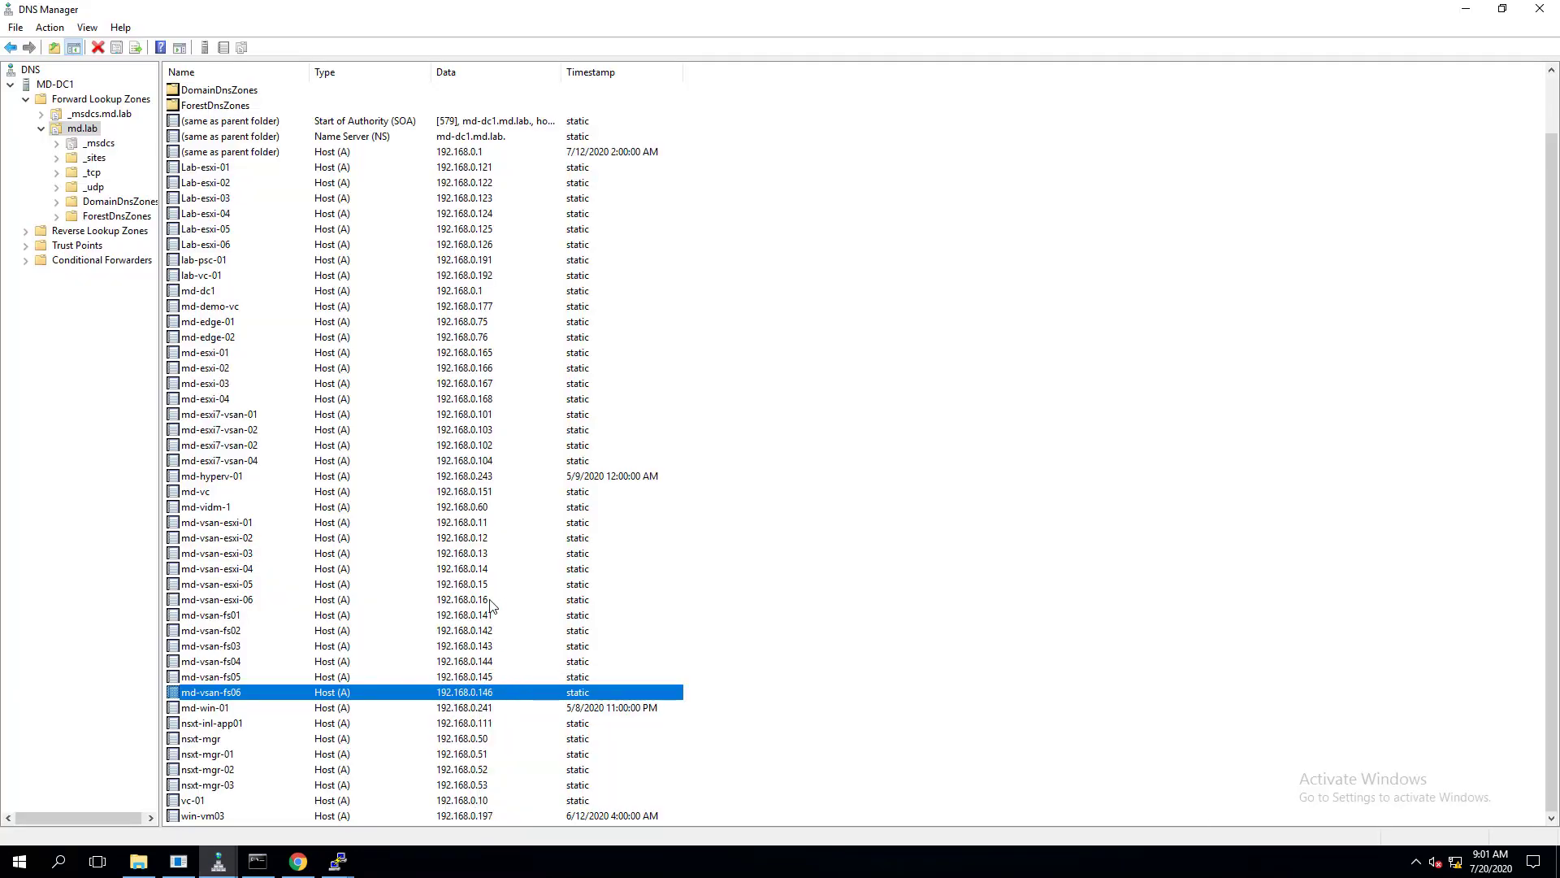
click(1466, 9)
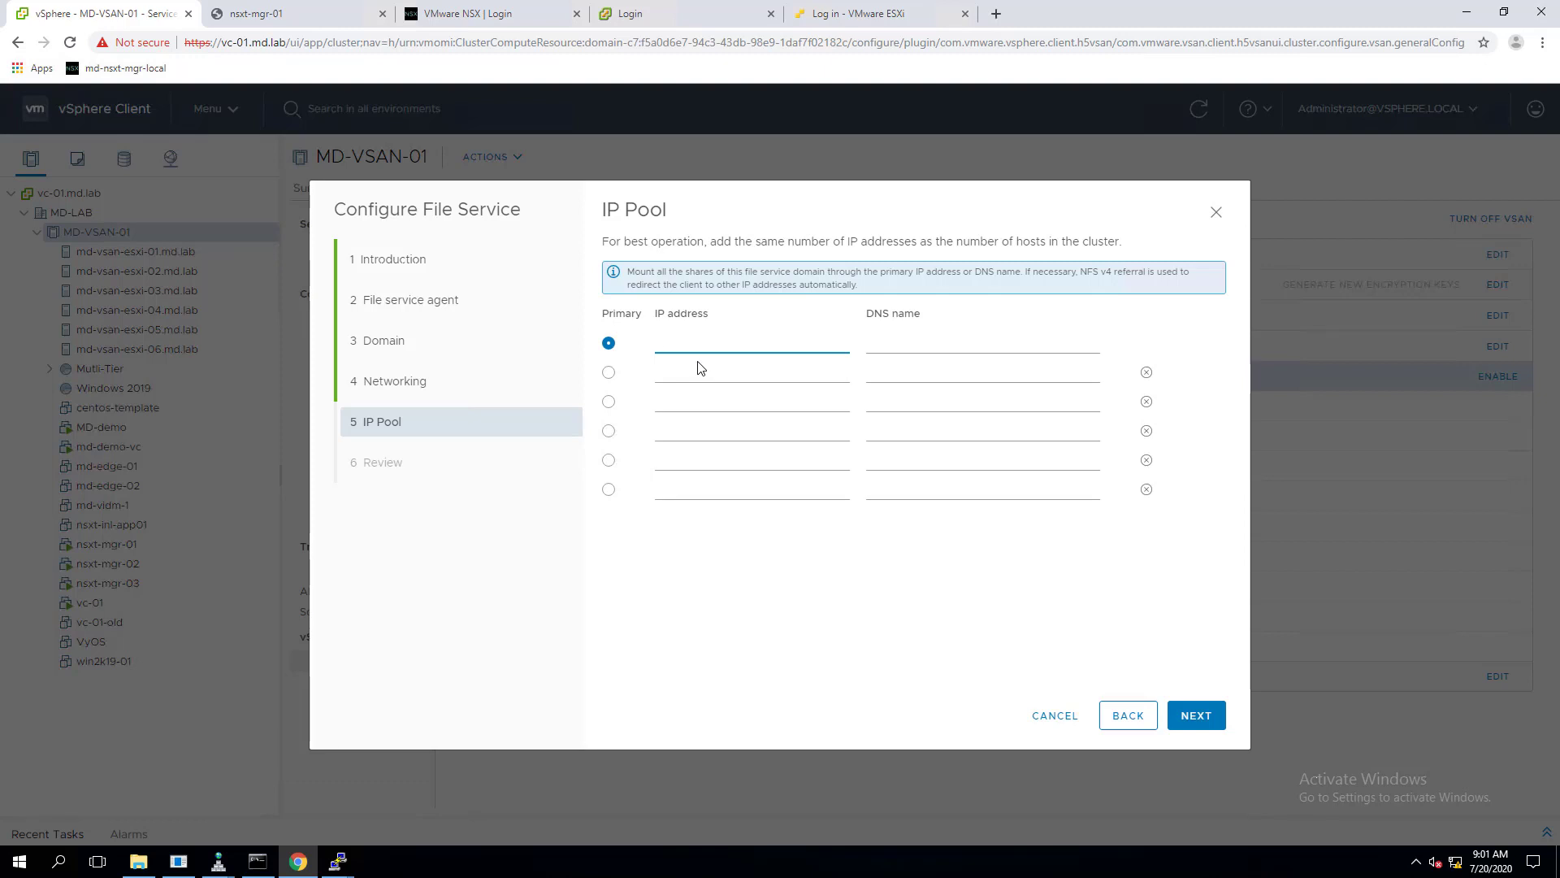
text(192)
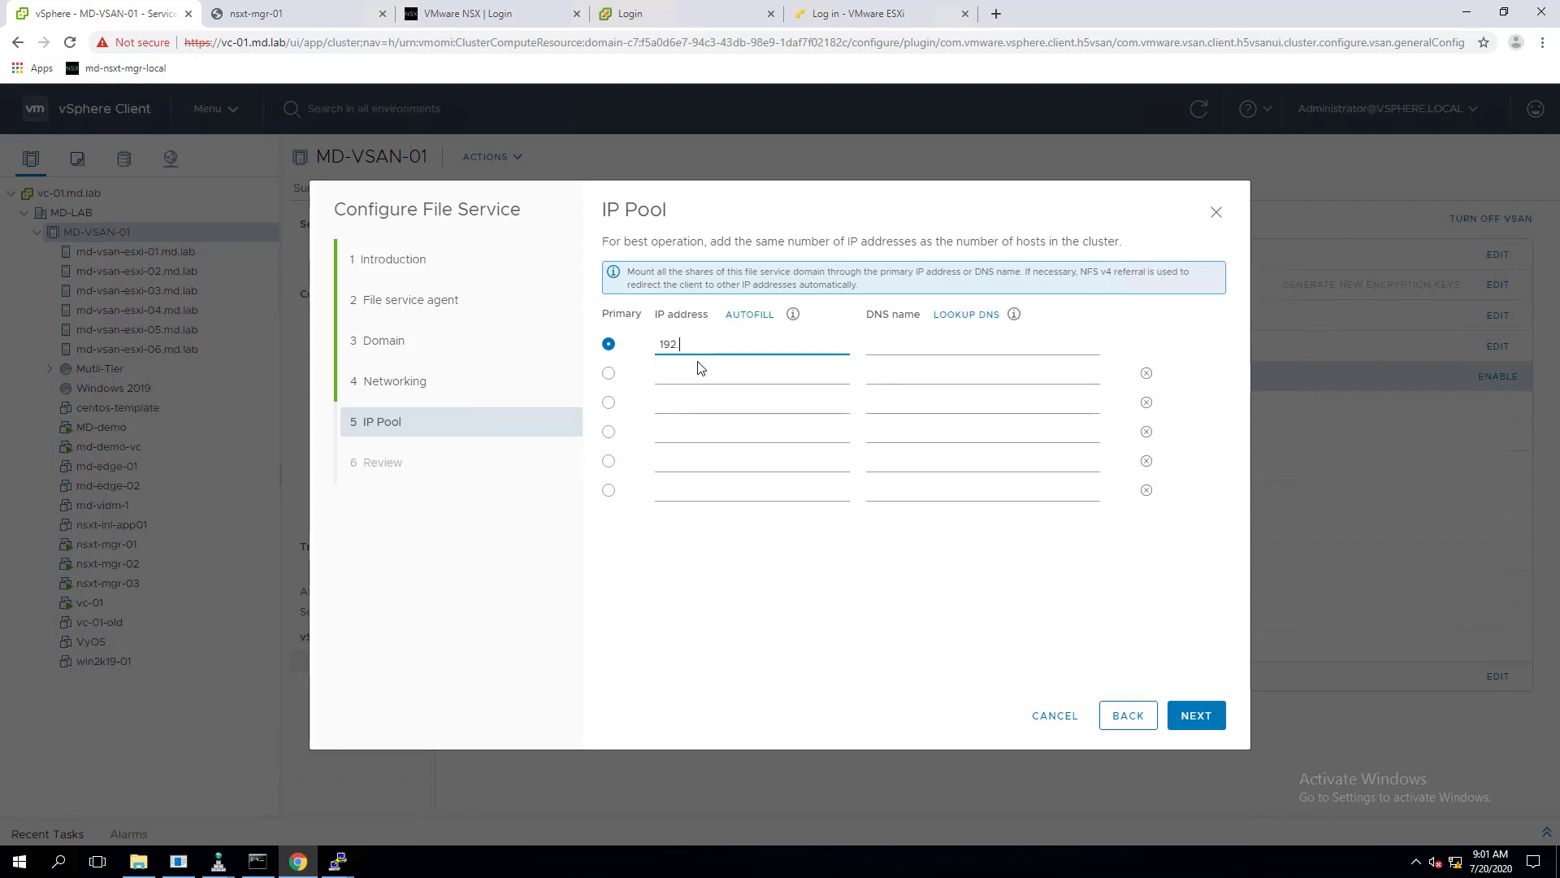
text(.168.0.141)
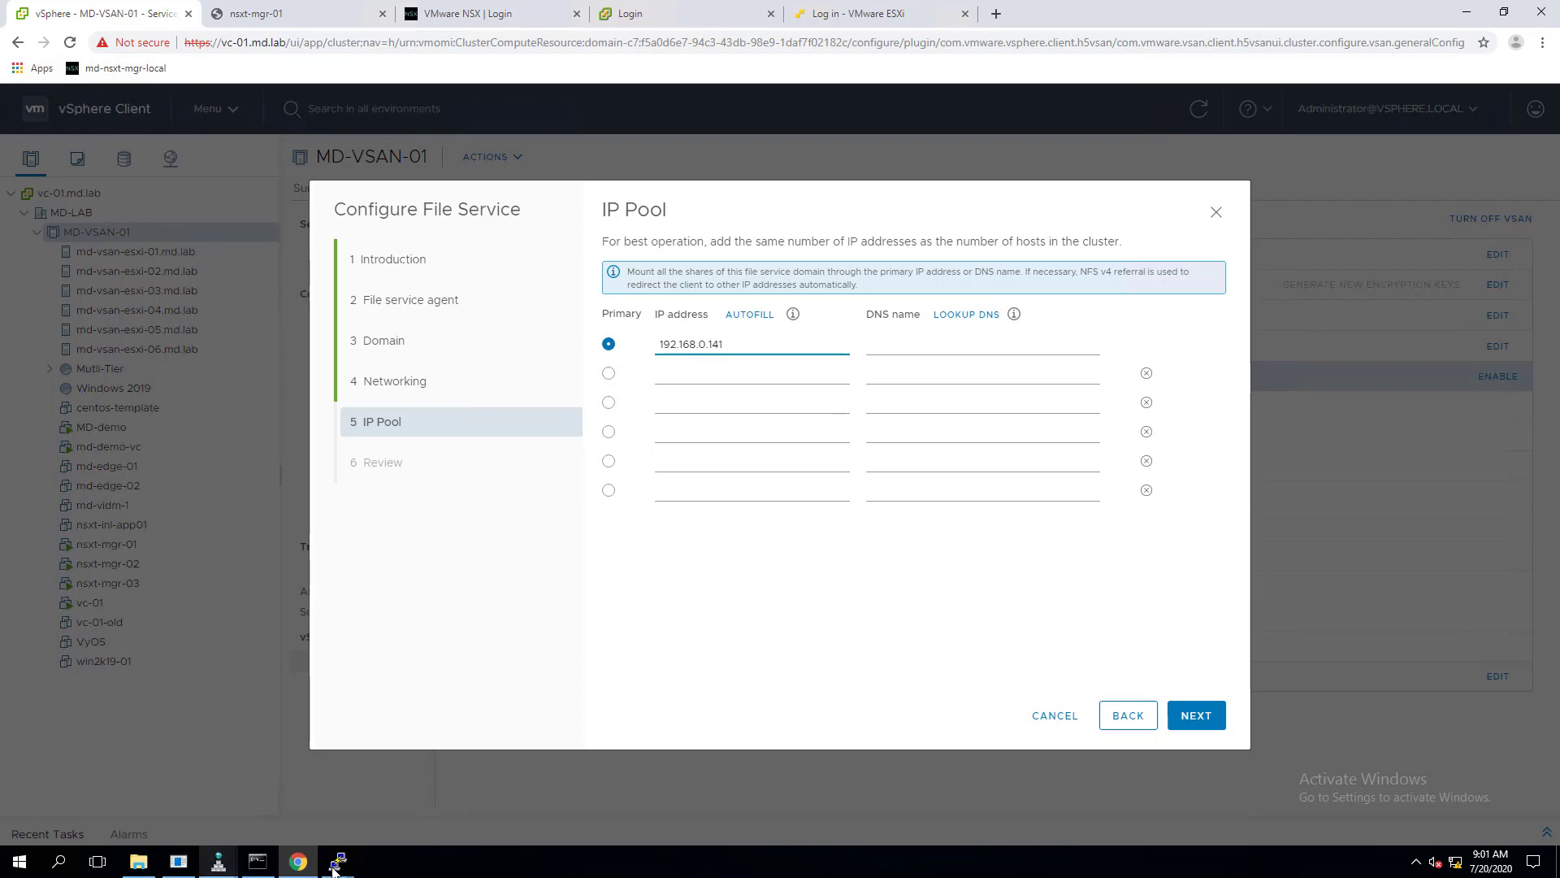
Step: Recheck the md-vsan-fs host records in DNS Manager, then autofill the IP pool's remaining addresses from 192.168.0.141 in the vSphere Client
click(218, 863)
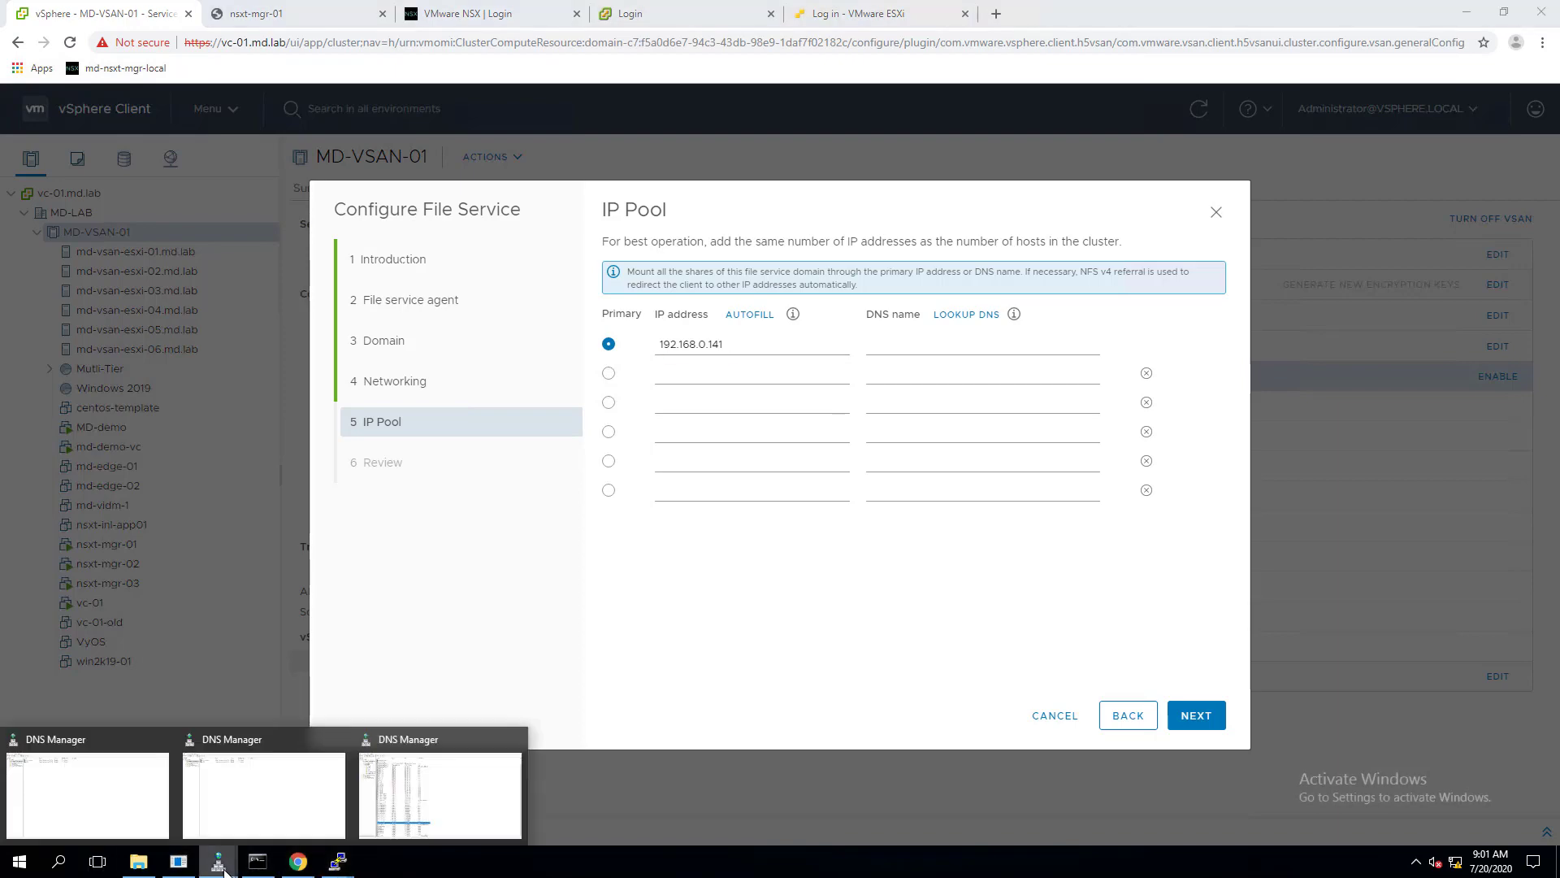
click(445, 815)
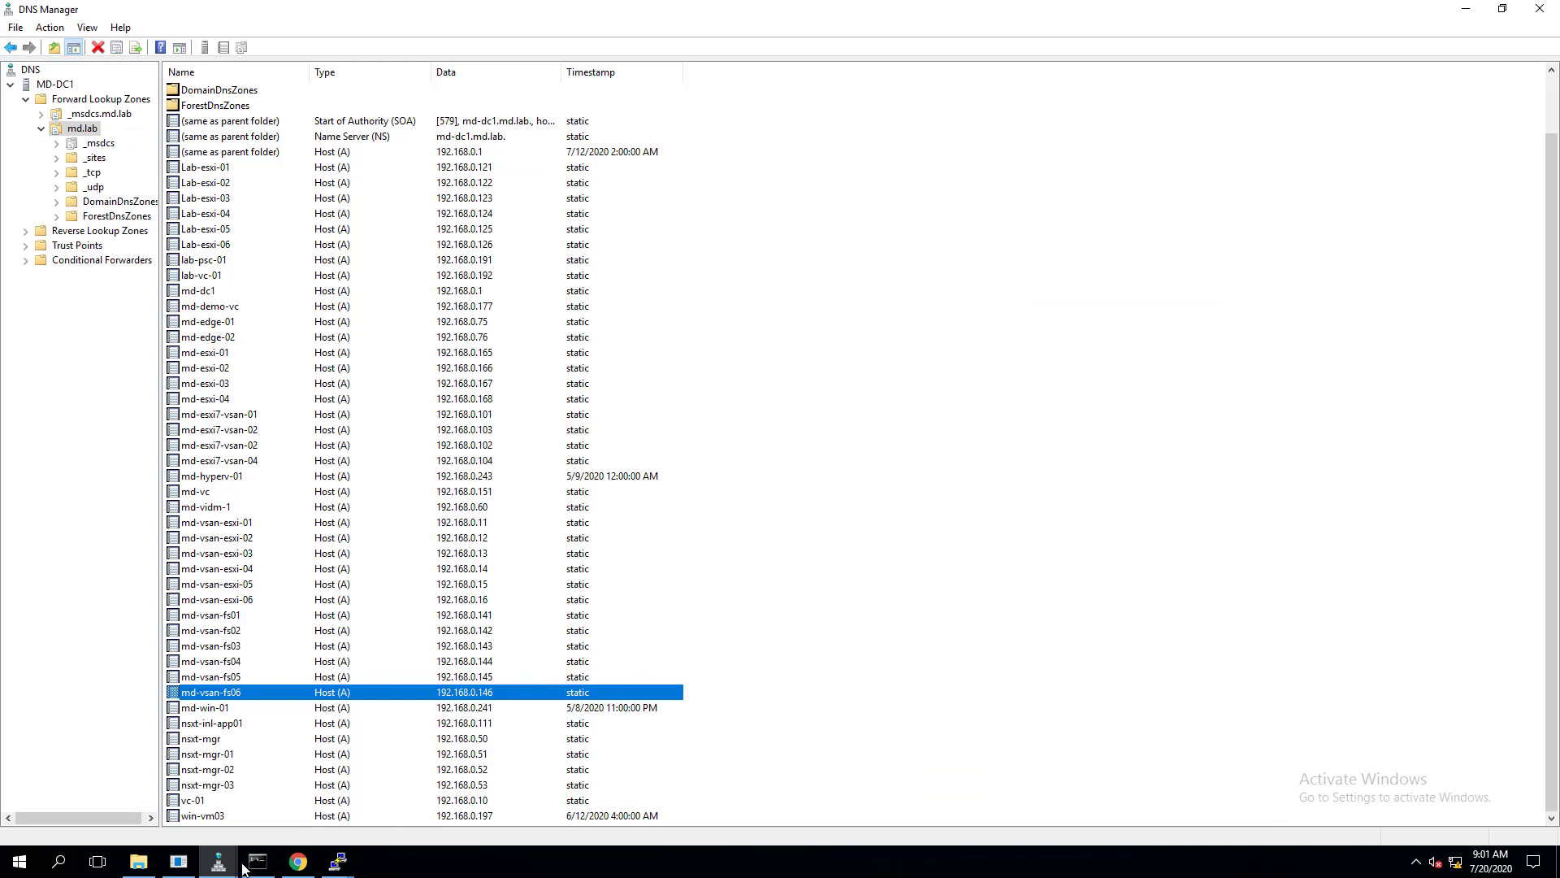
mouse_move(299, 870)
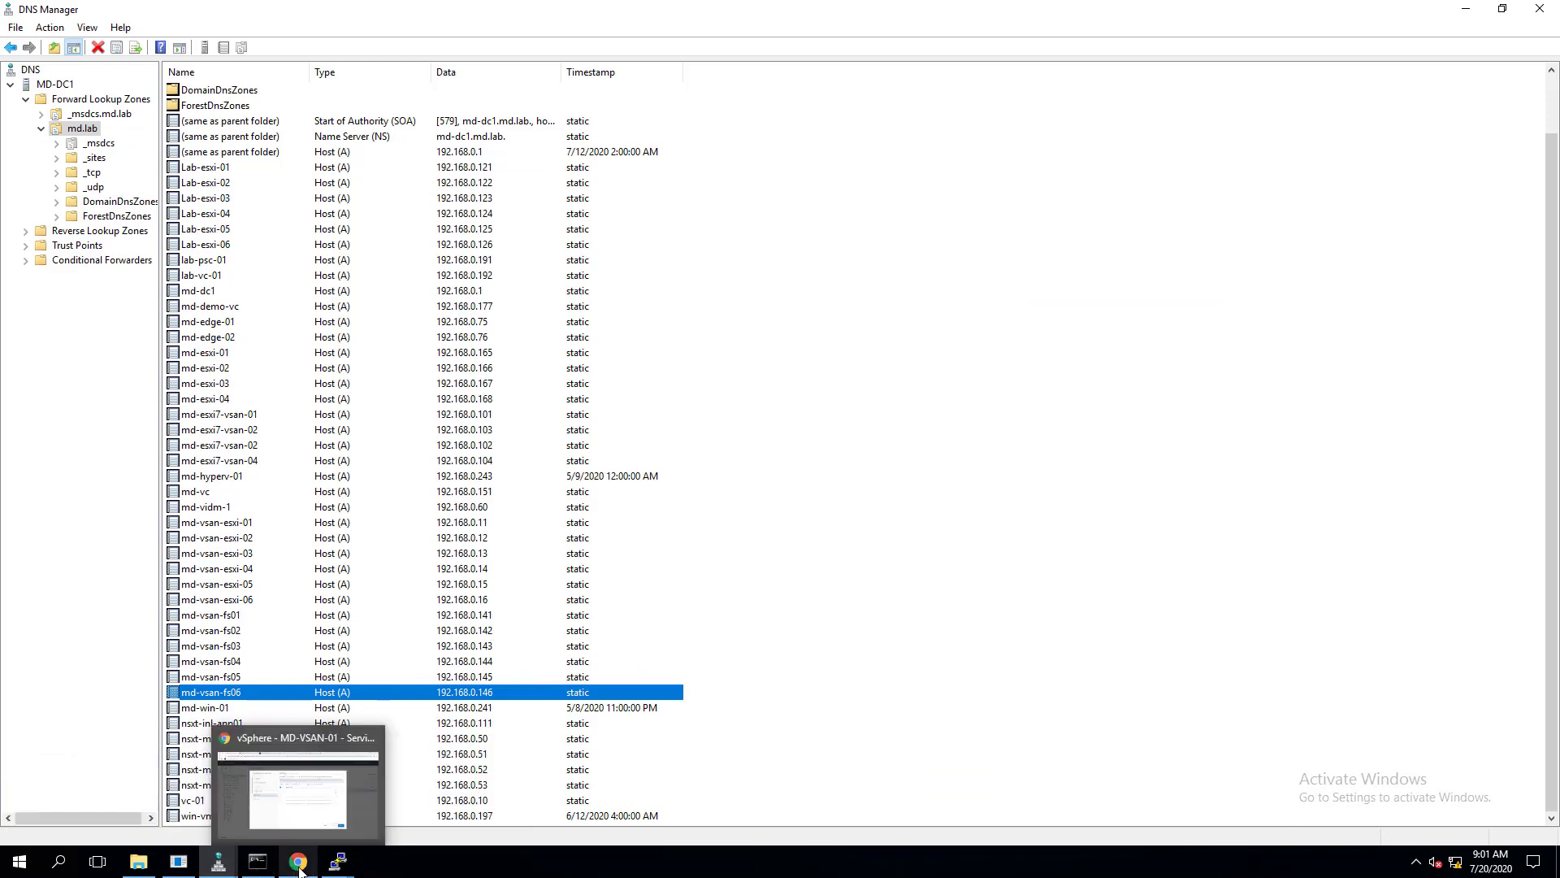
click(321, 829)
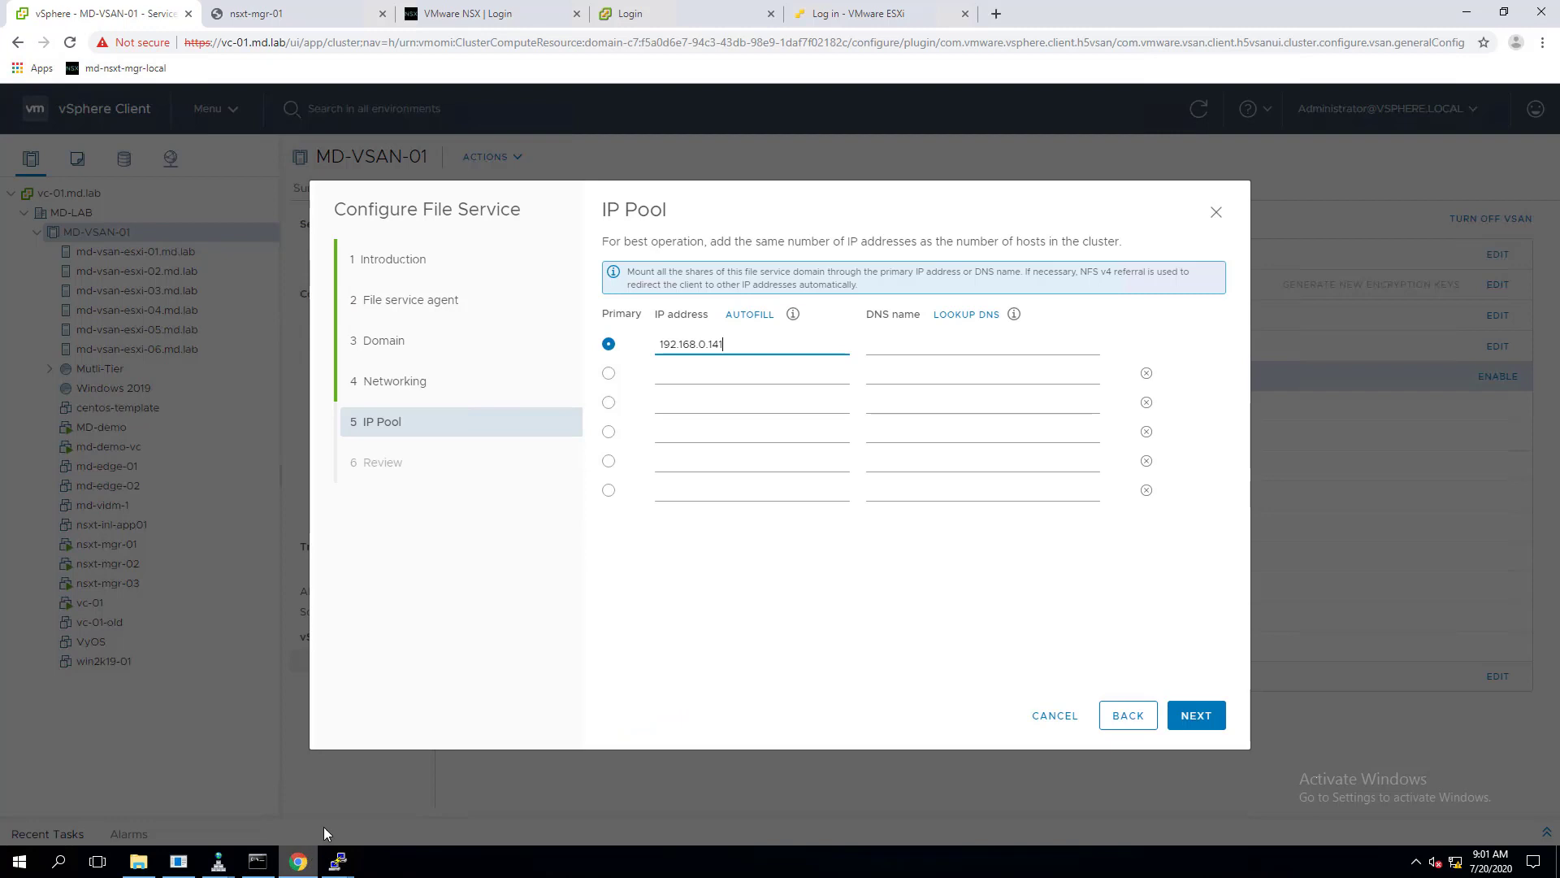
click(762, 317)
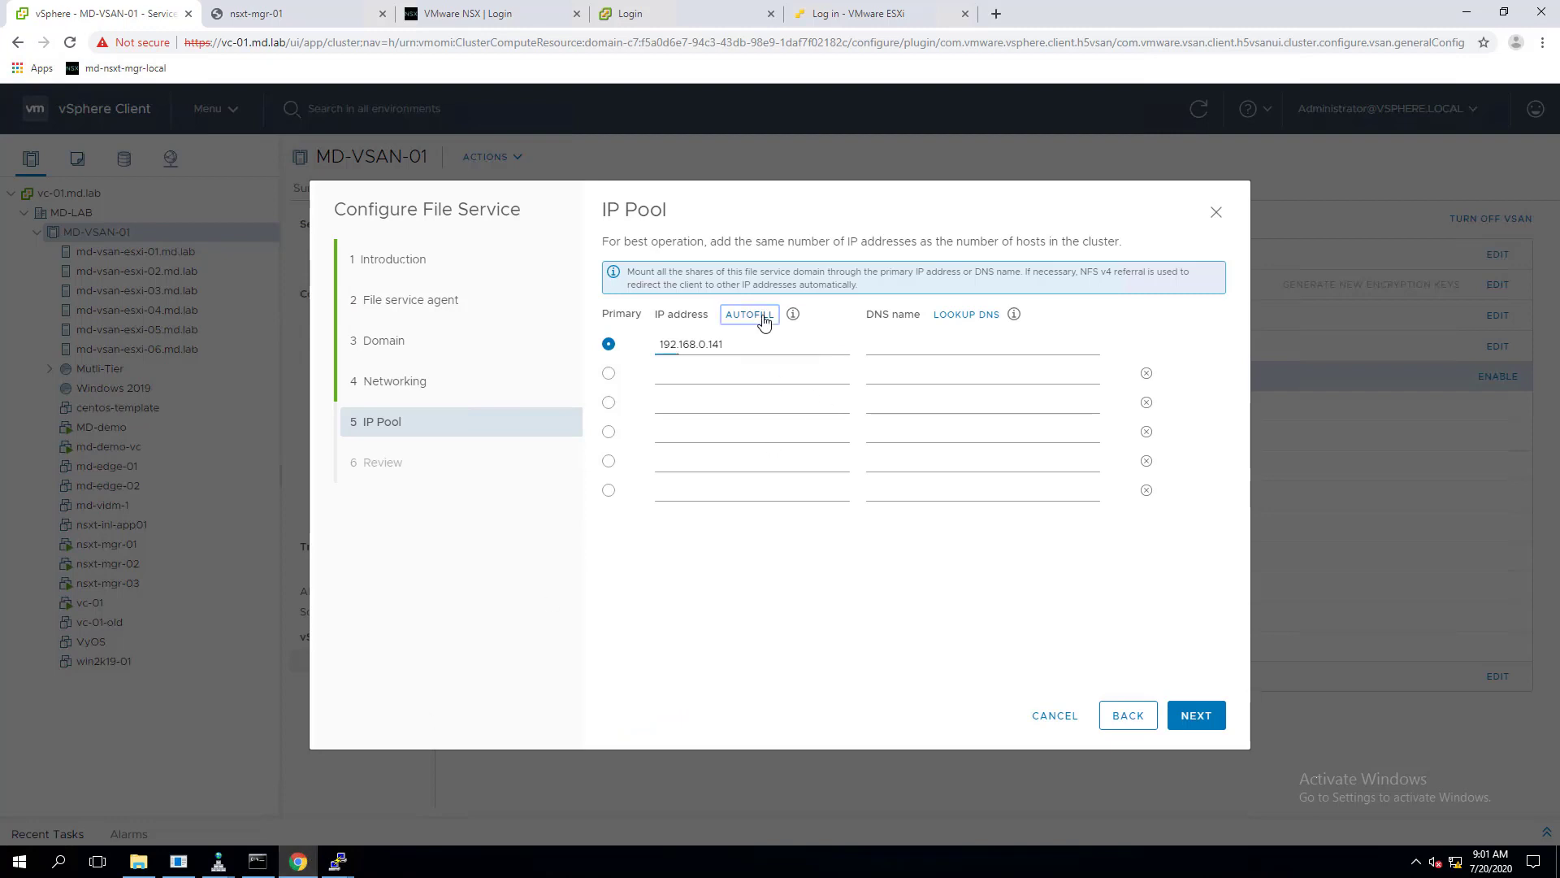
Step: Enter md-vsan-fs01 and md-vsan-fs02 as the DNS names for 192.168.0.141 and 192.168.0.142, checking the records in DNS Manager
click(939, 349)
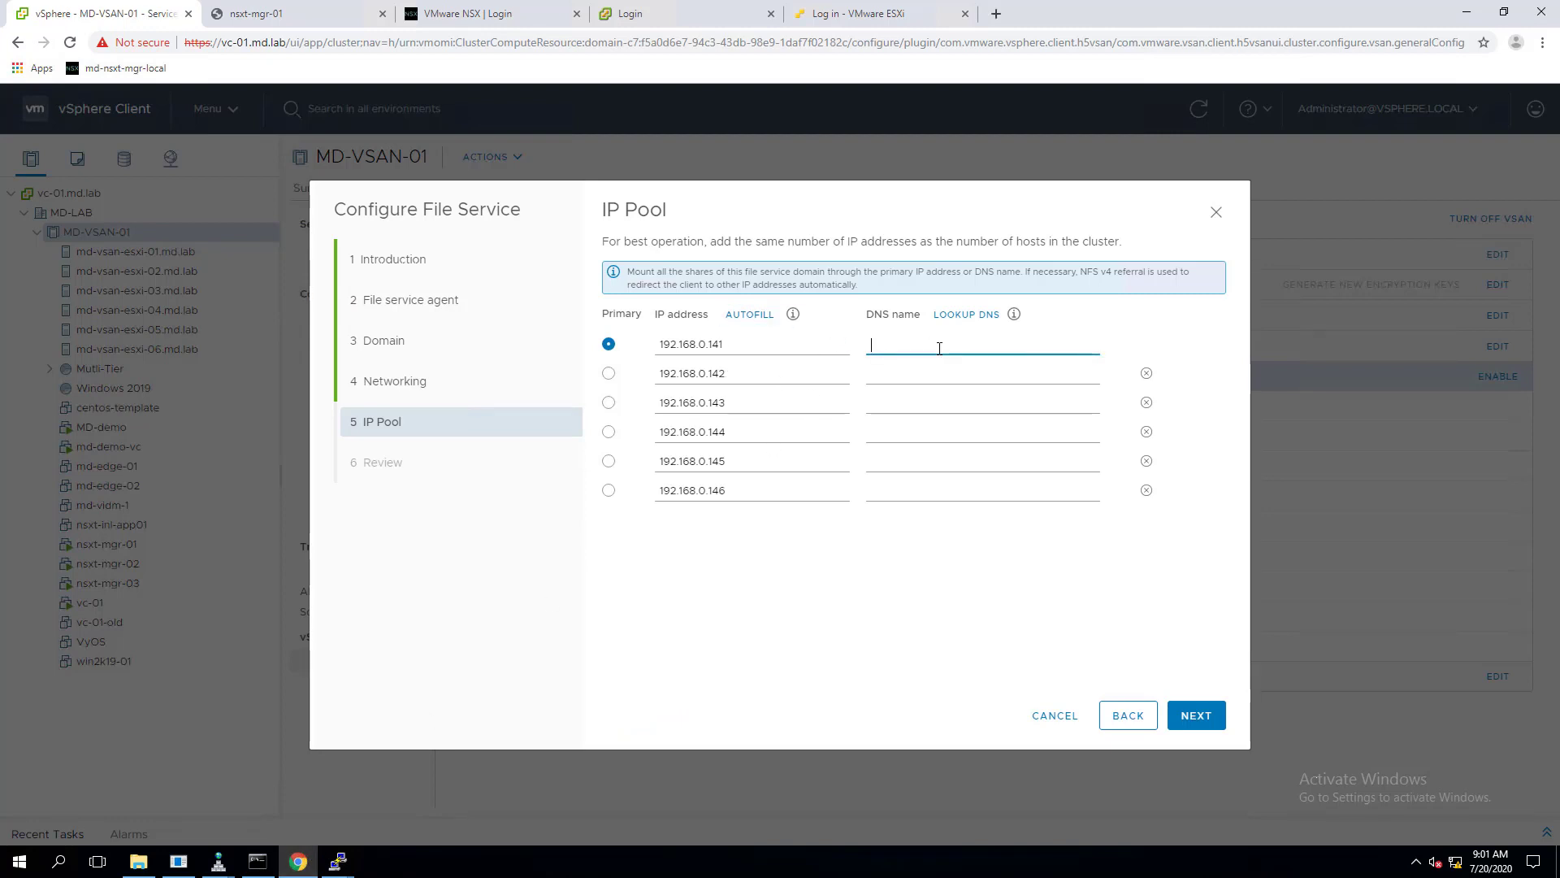
text(md-vsan-fs01)
click(218, 861)
click(404, 797)
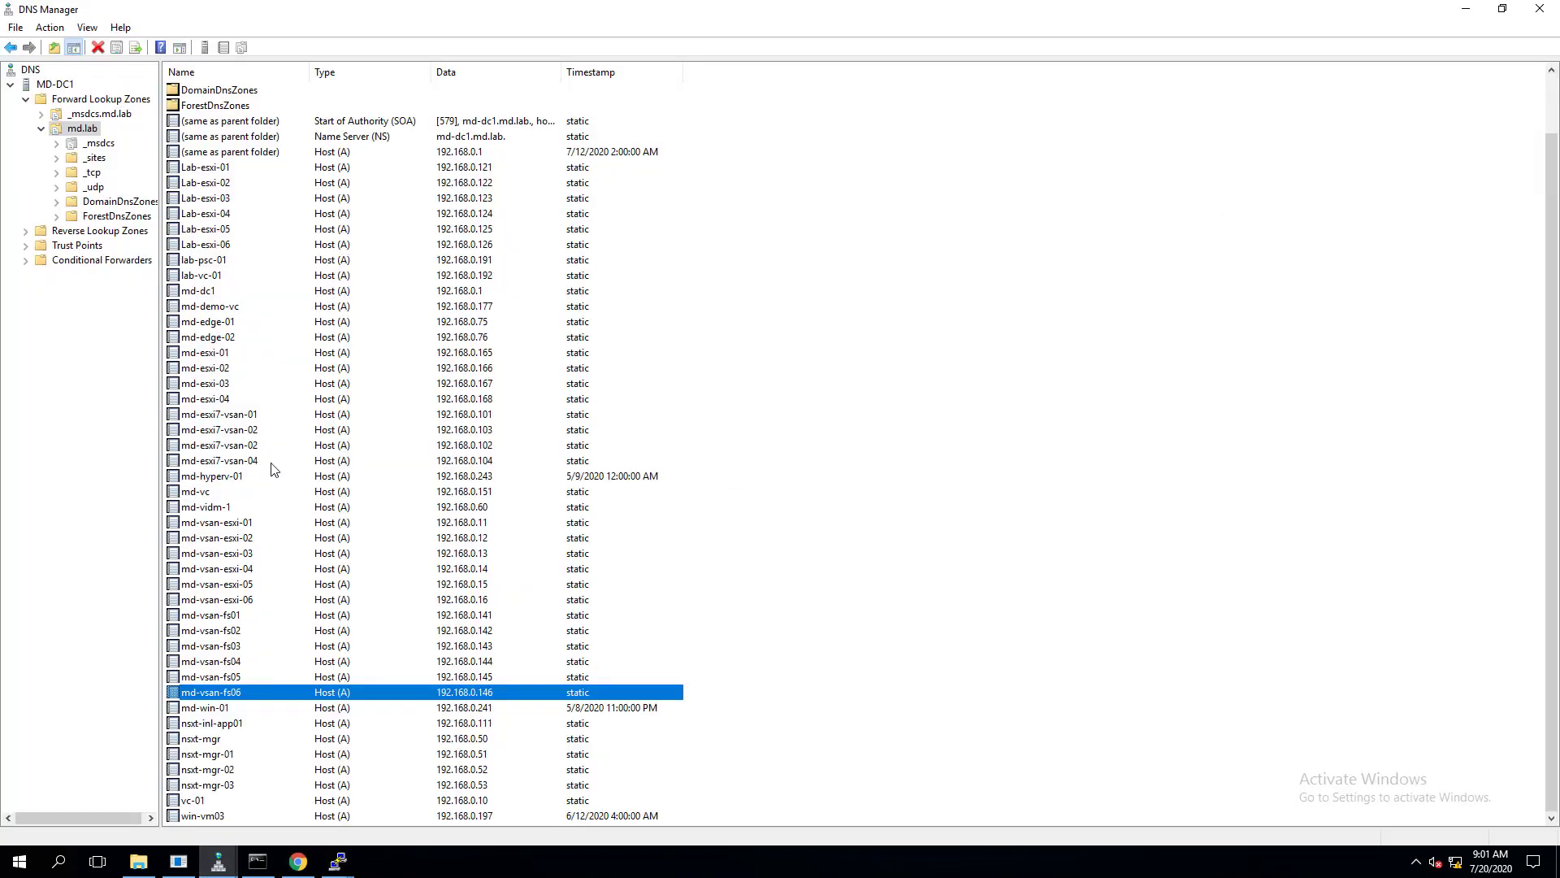
click(254, 618)
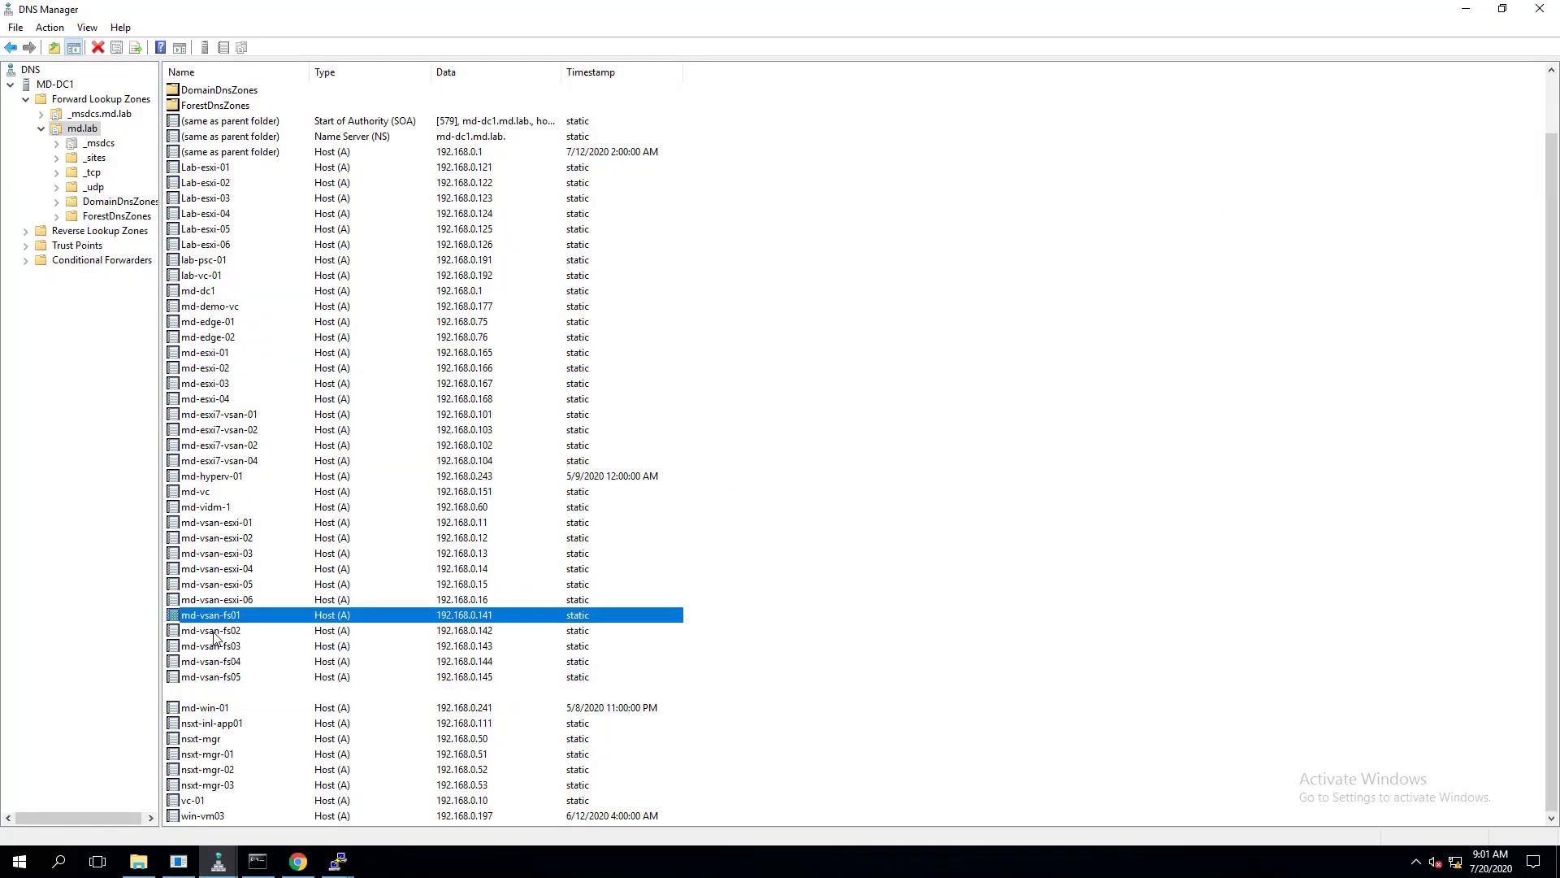
click(298, 860)
click(894, 376)
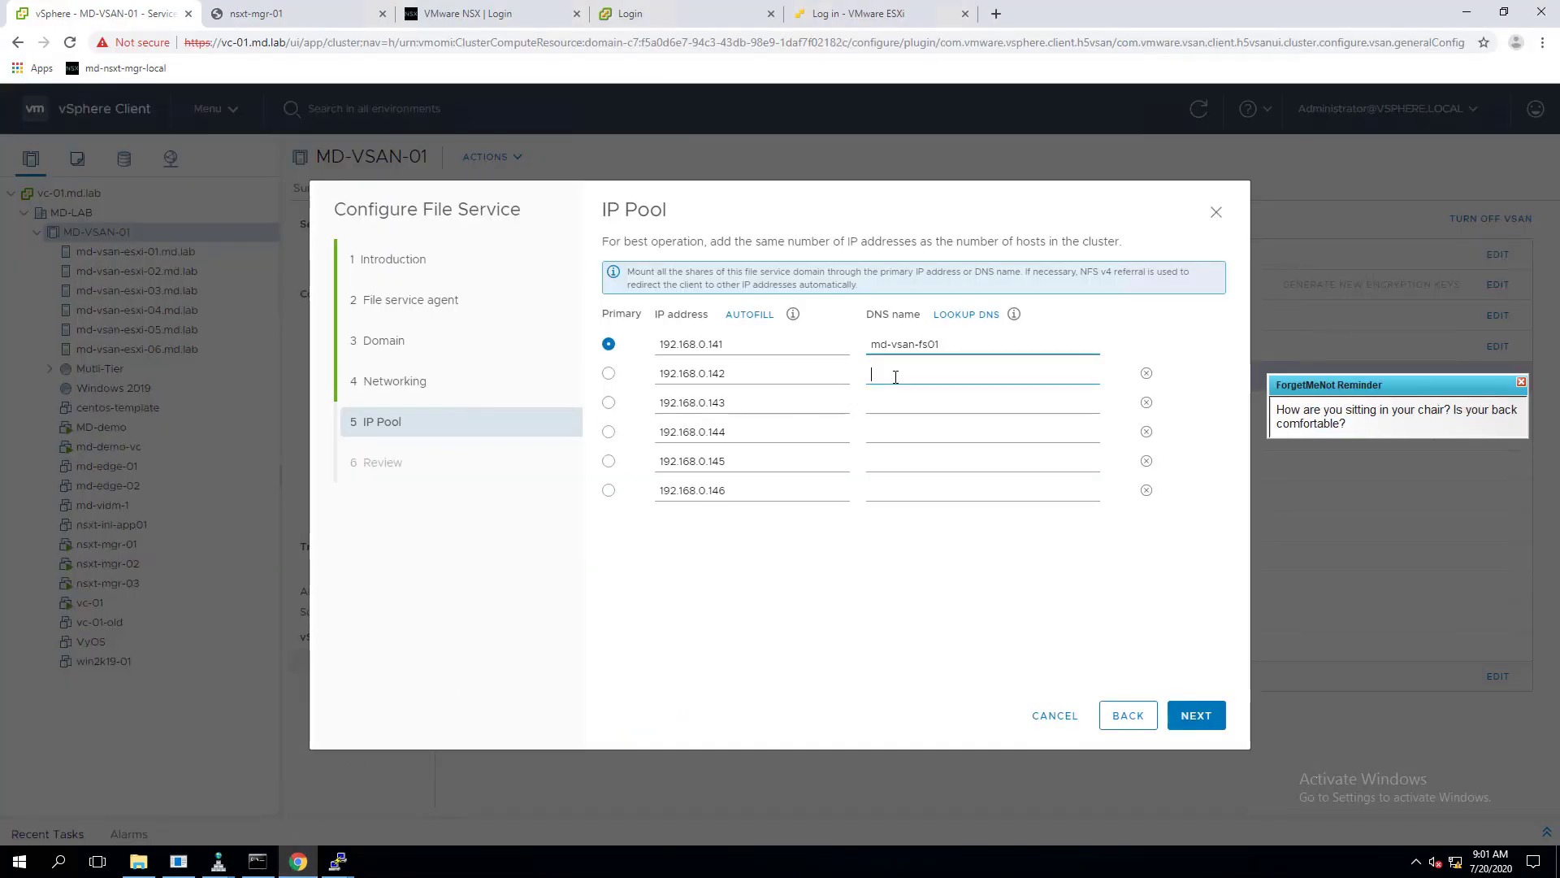
text(md-vsan-fs02)
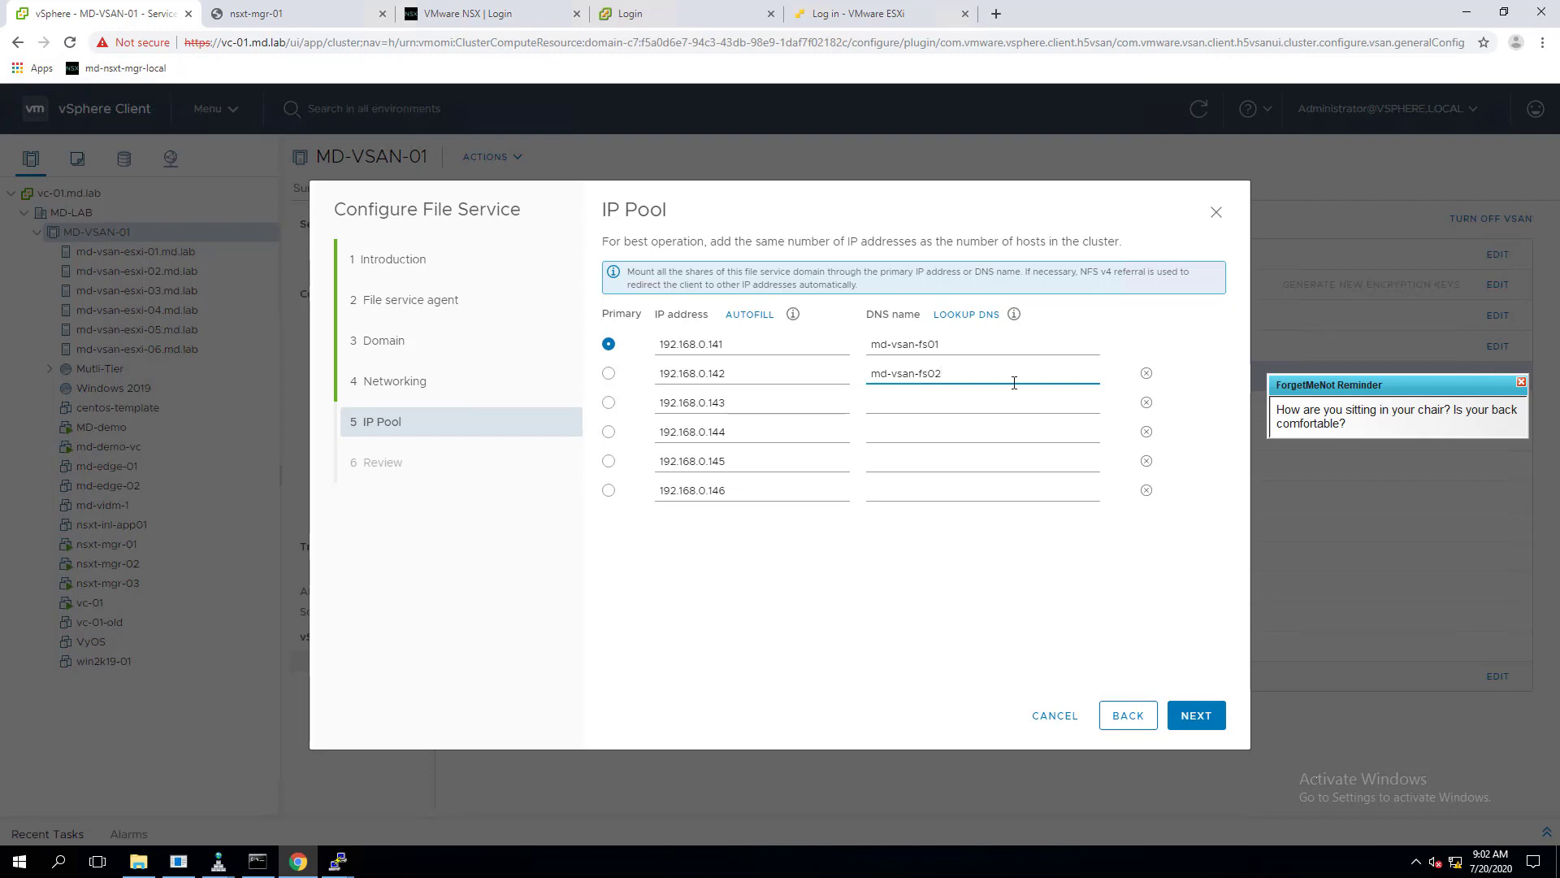
Step: Copy the DNS name md-vsan-fs02 into the four empty DNS name entries for 192.168.0.143 to 192.168.0.146
drag(1014, 383, 824, 379)
key(ctrl+c)
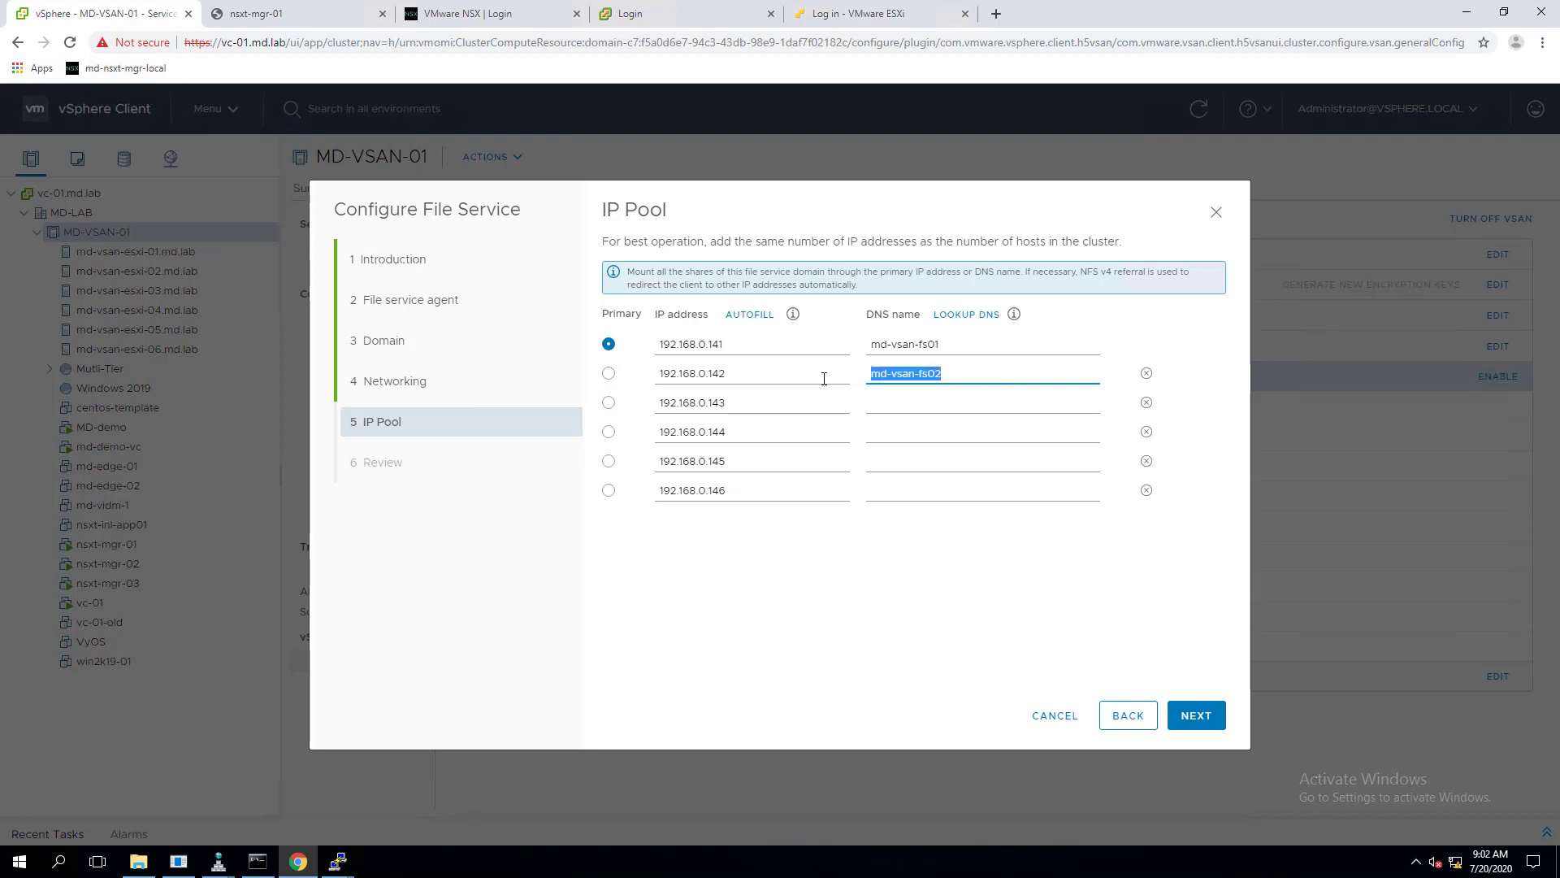
click(898, 416)
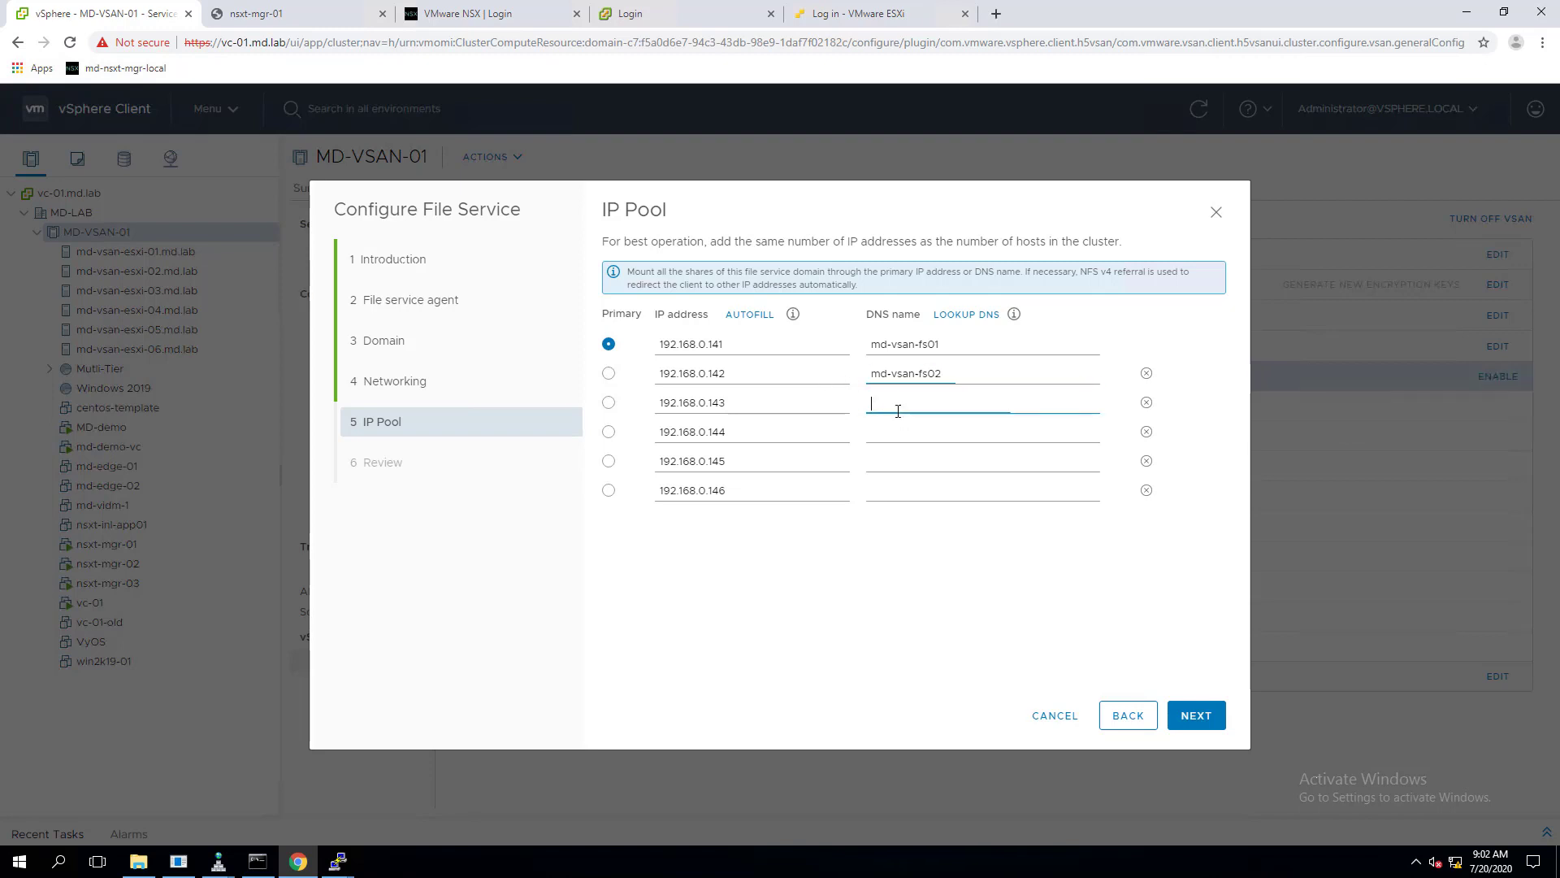
key(ctrl+v)
click(897, 437)
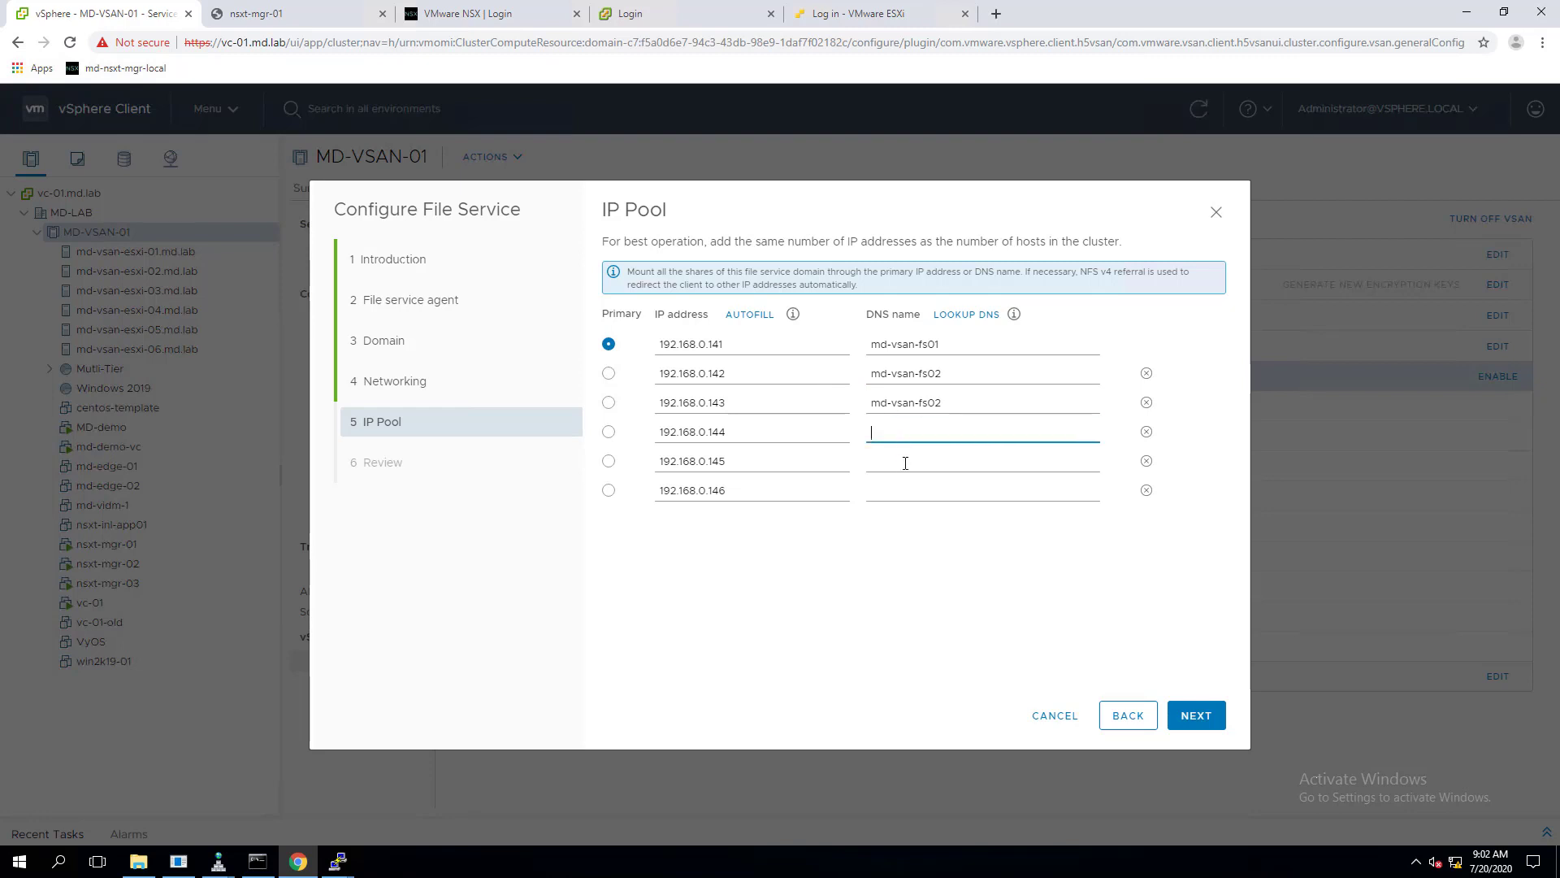
key(ctrl+v)
click(898, 466)
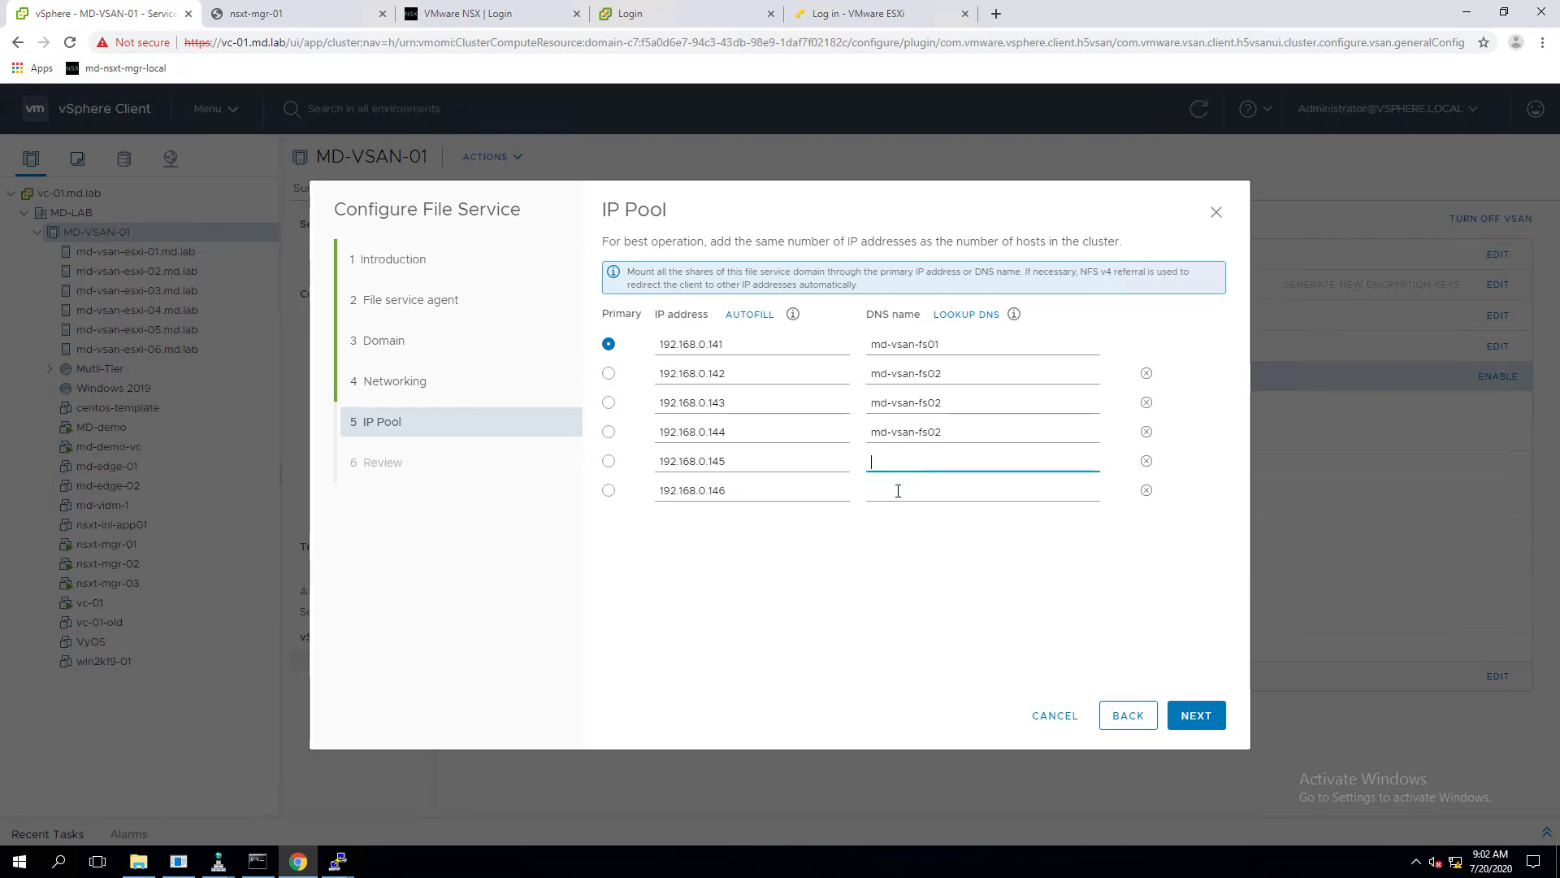
key(ctrl+v)
click(898, 499)
key(ctrl+v)
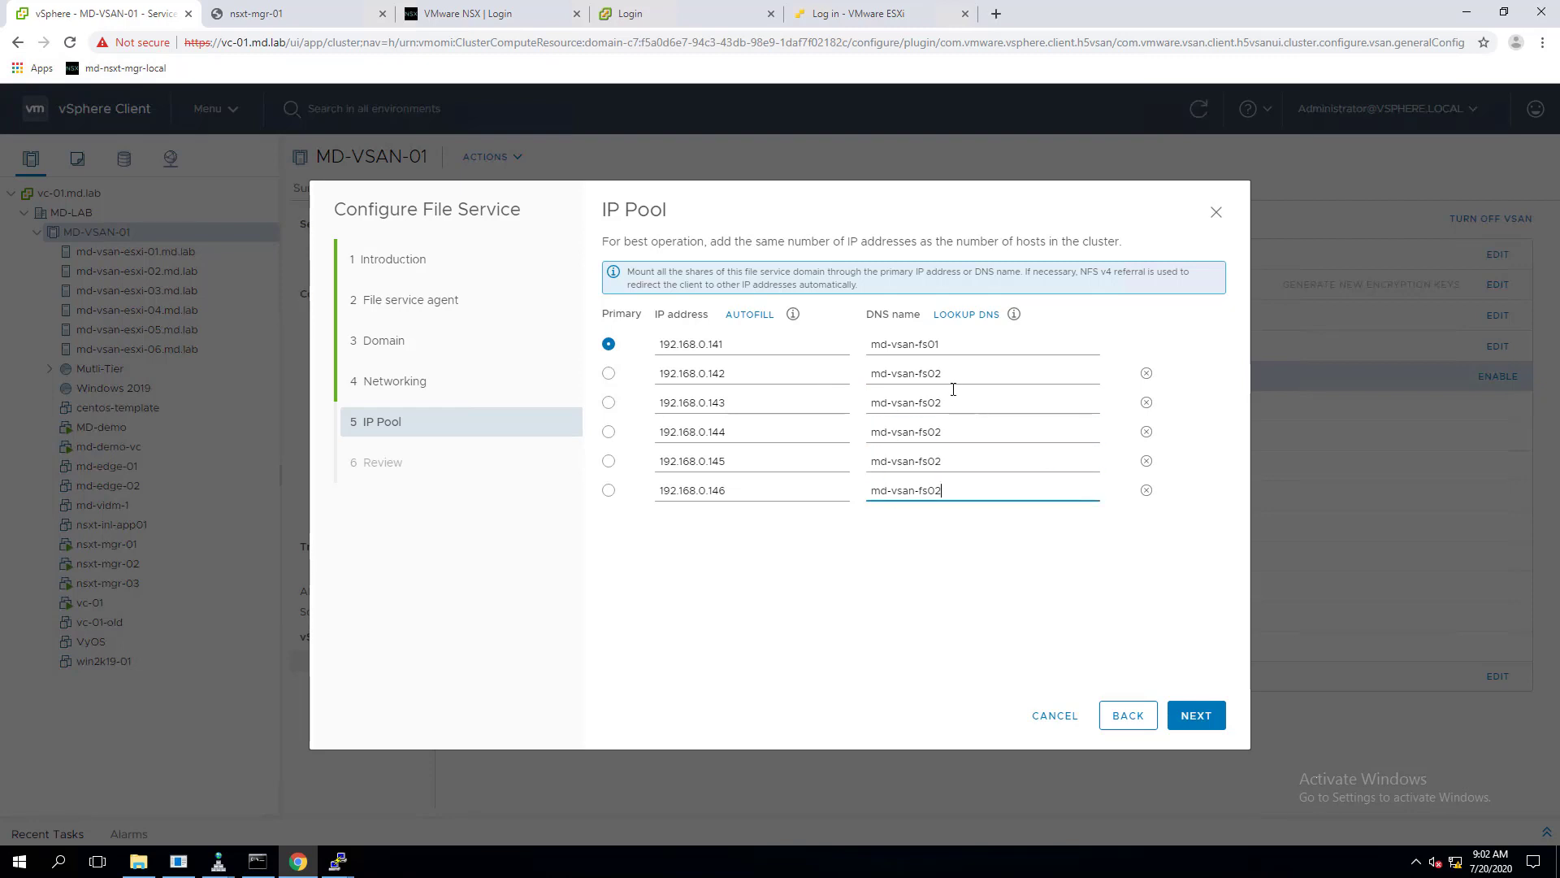
Step: Renumber the four copied DNS names to md-vsan-fs03, fs04, fs05 and fs06, and submit the IP pool
click(949, 404)
click(946, 433)
text(4)
click(952, 461)
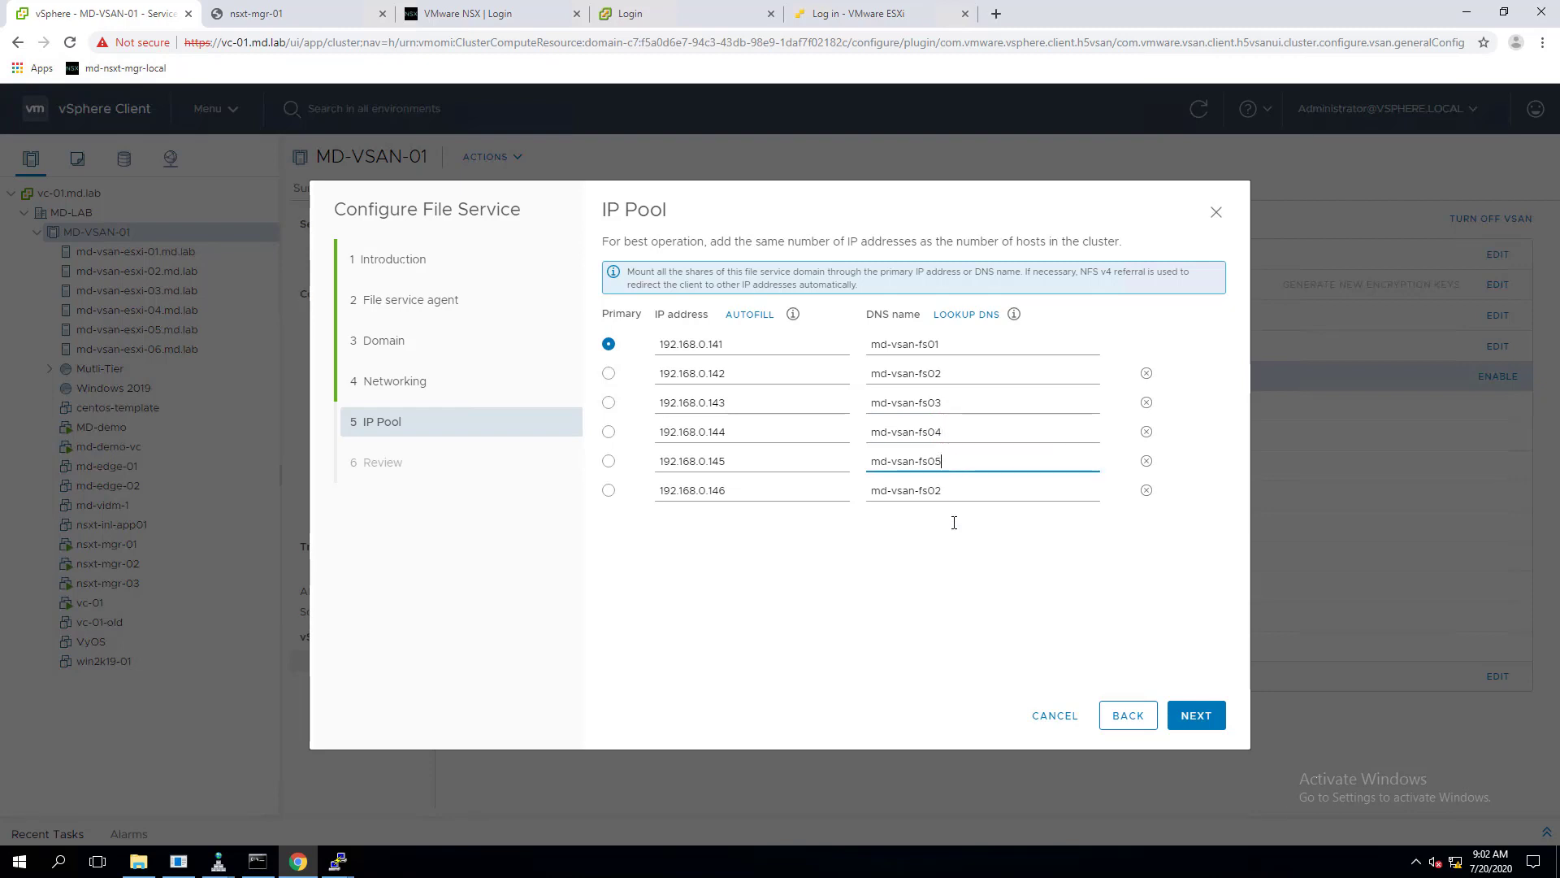
click(951, 492)
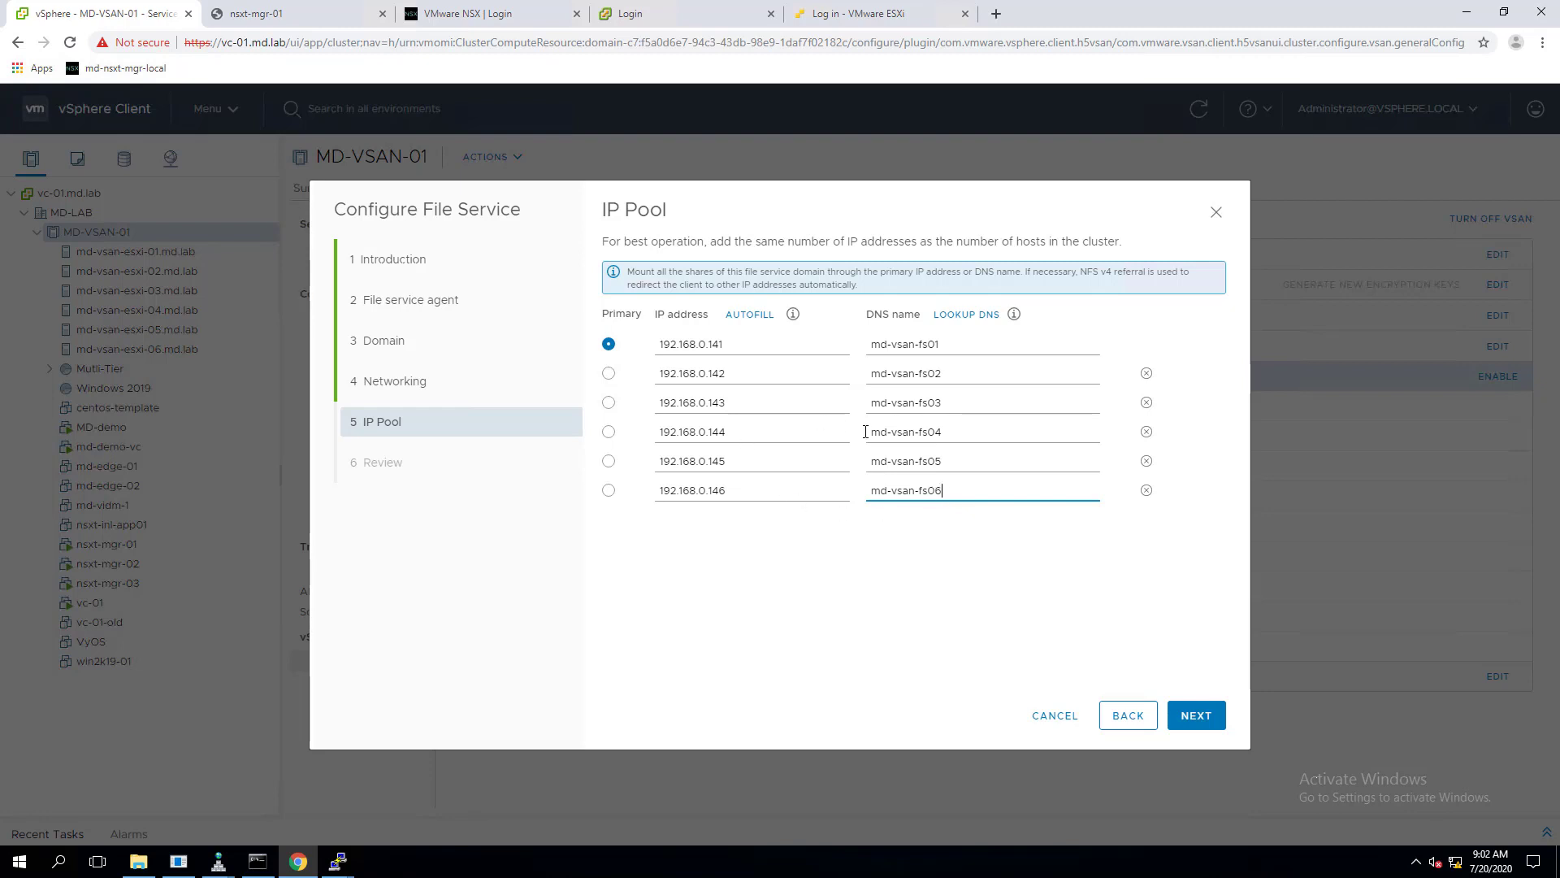
click(1196, 718)
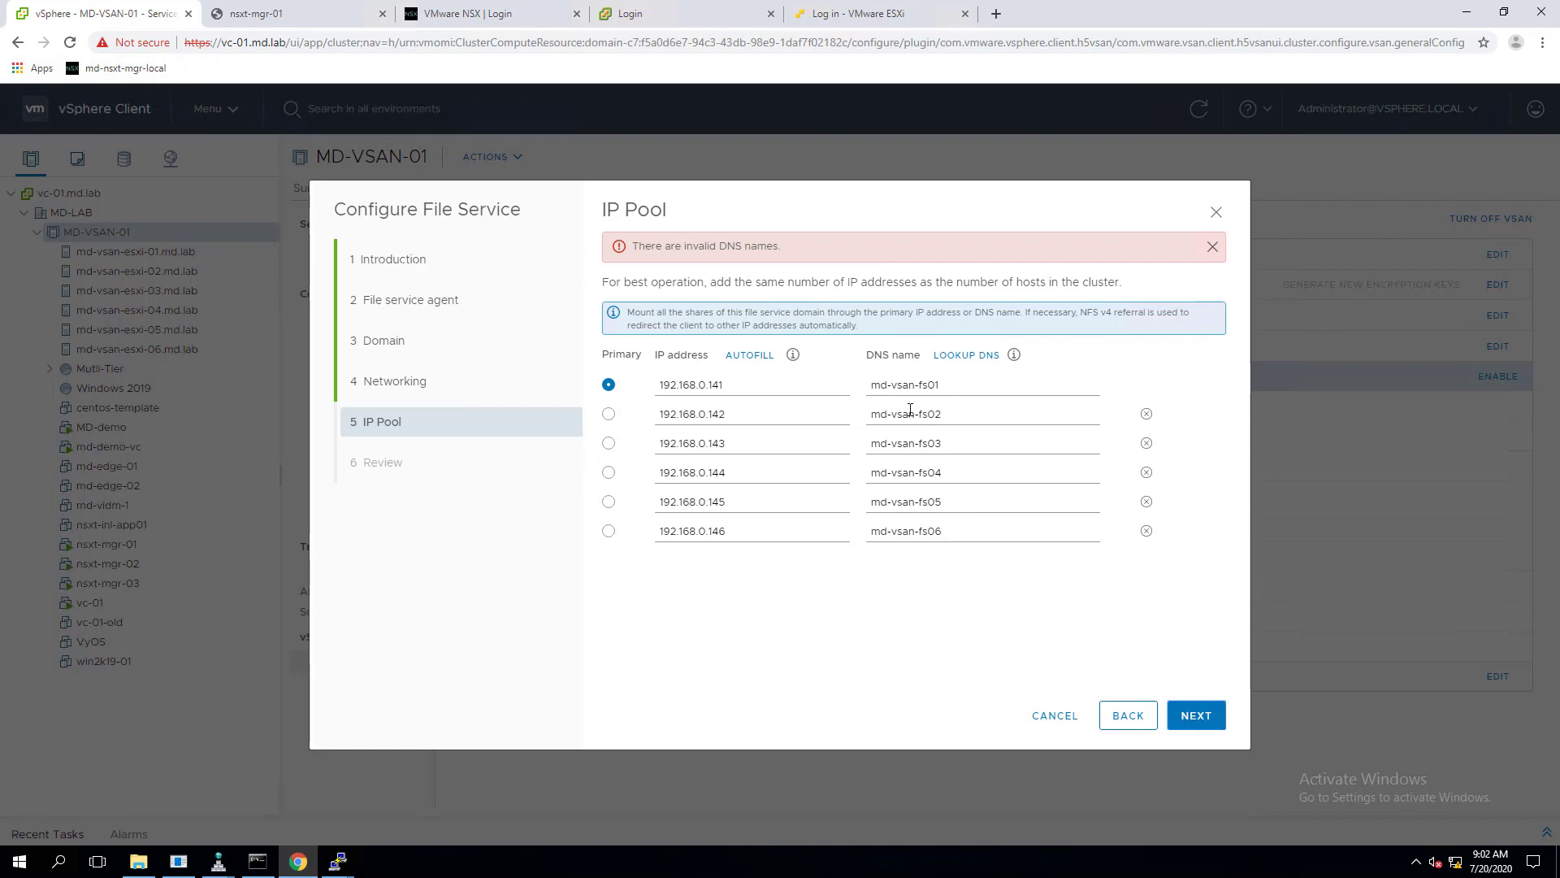
Step: Recheck the host records in DNS Manager and add the .md.lab suffix to the md-vsan-fs01 and md-vsan-fs02 DNS names
click(218, 861)
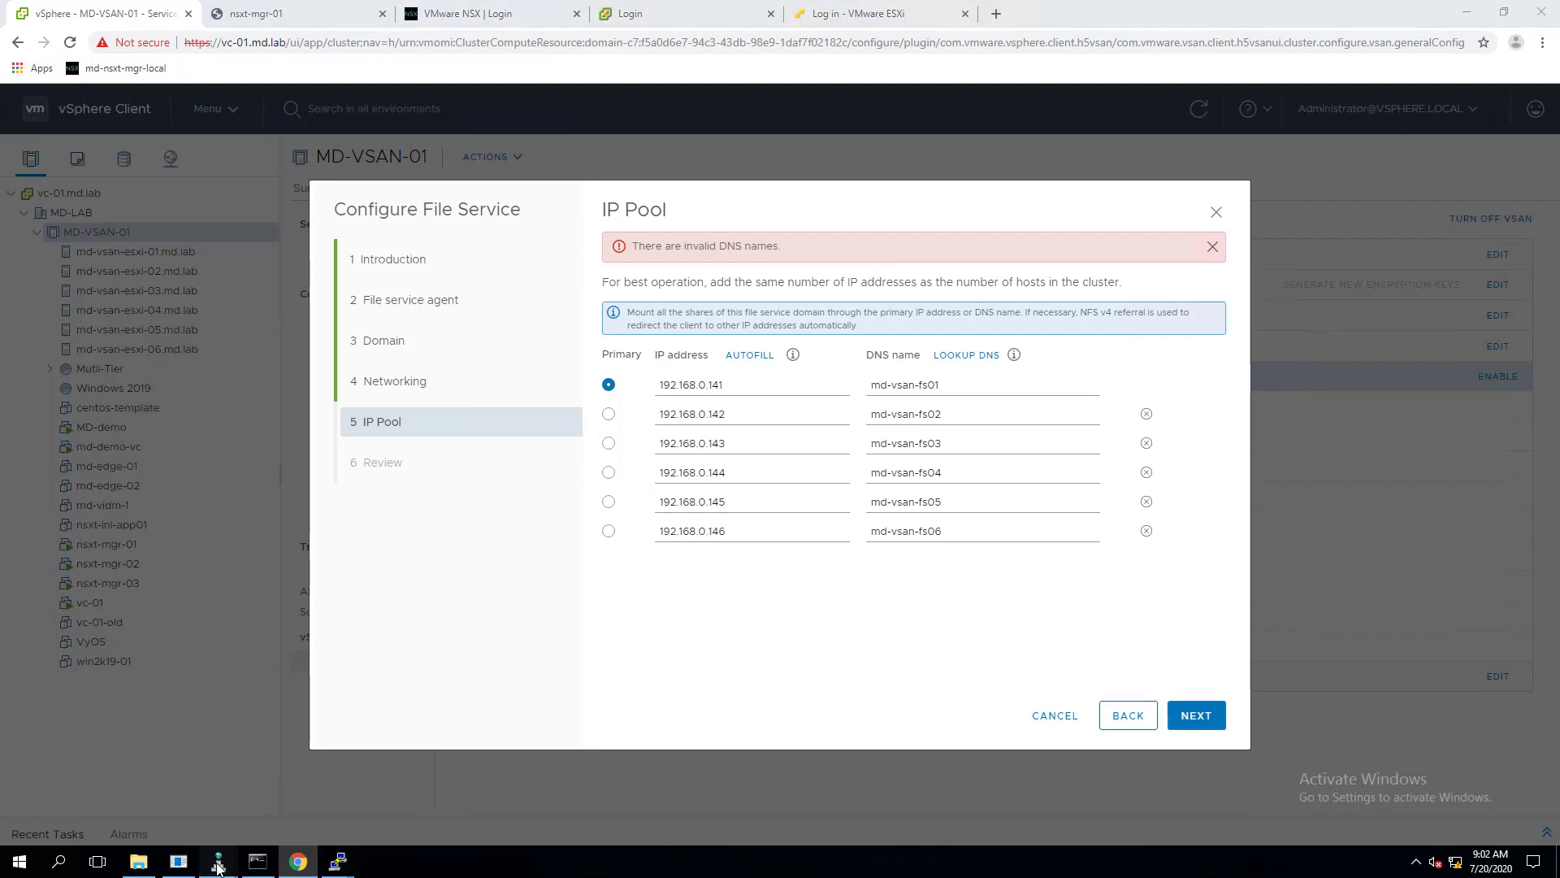
click(429, 789)
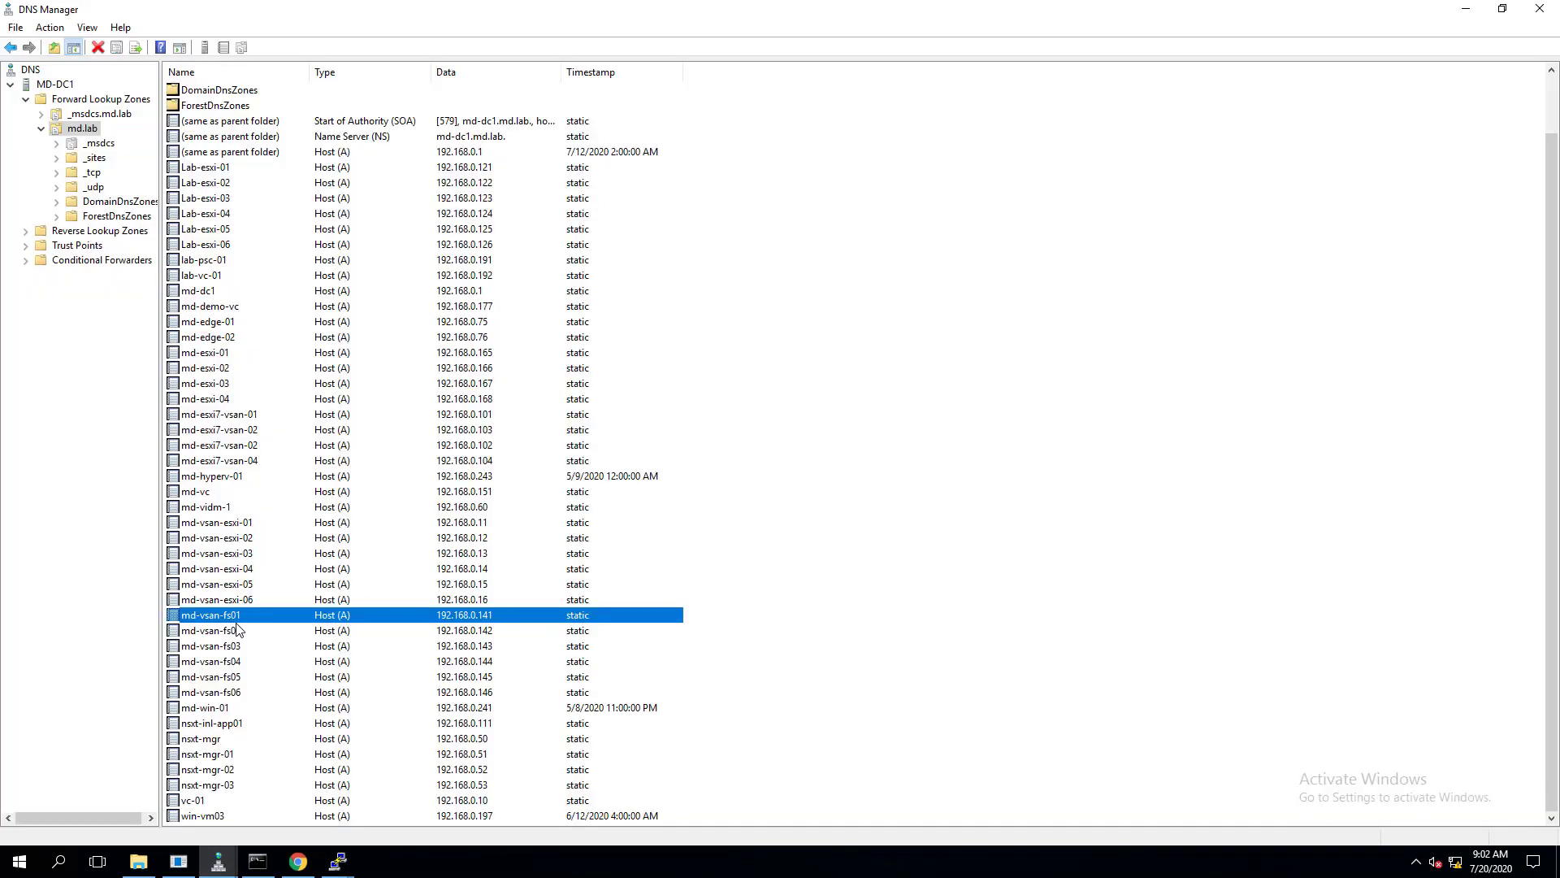
click(298, 863)
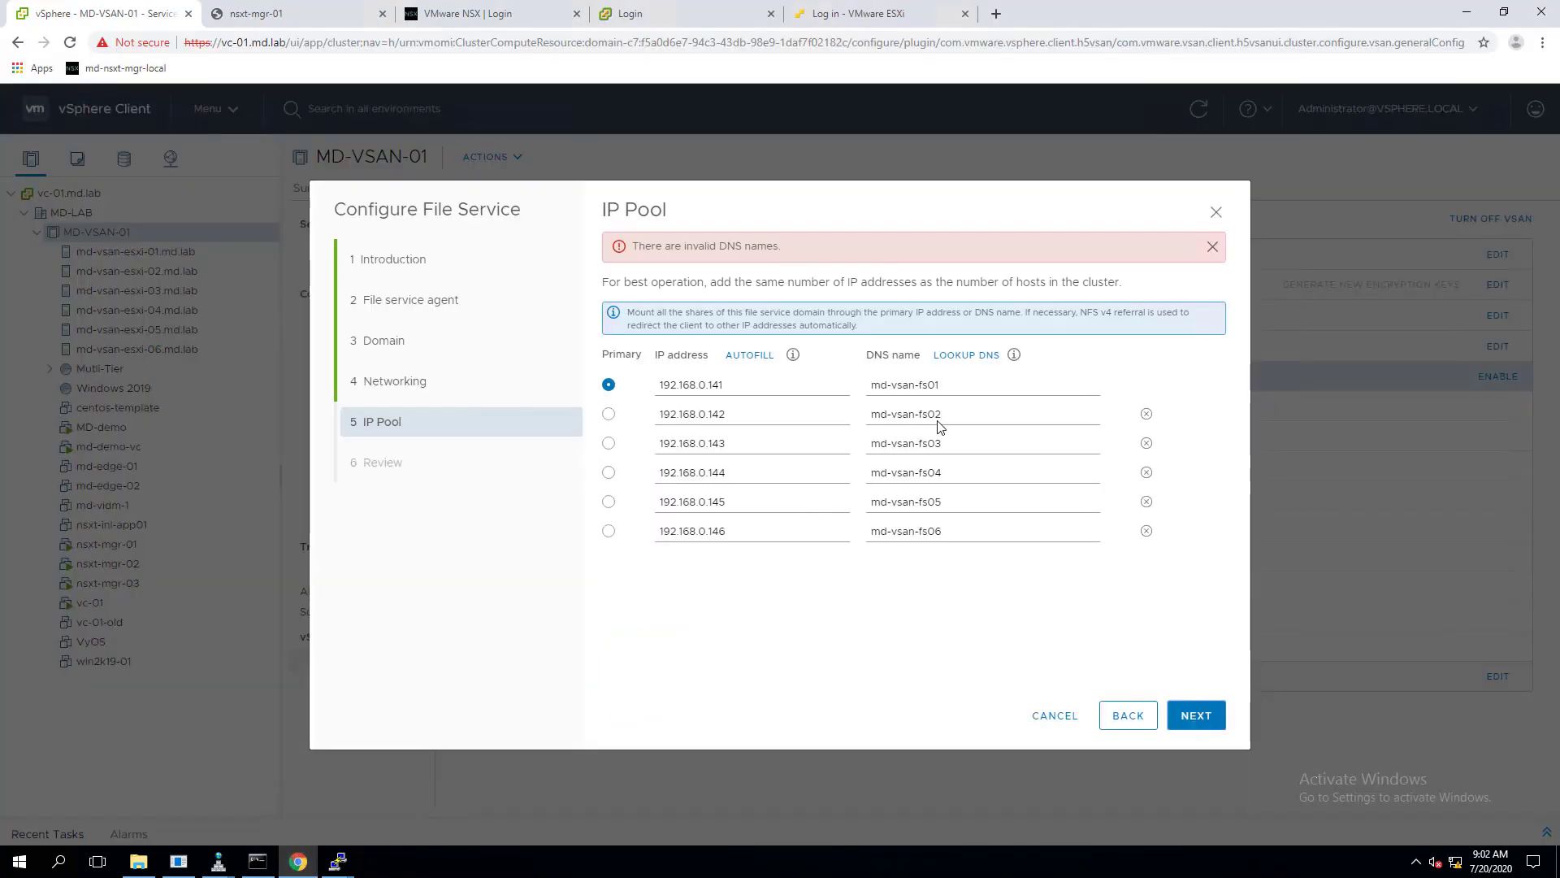
click(950, 387)
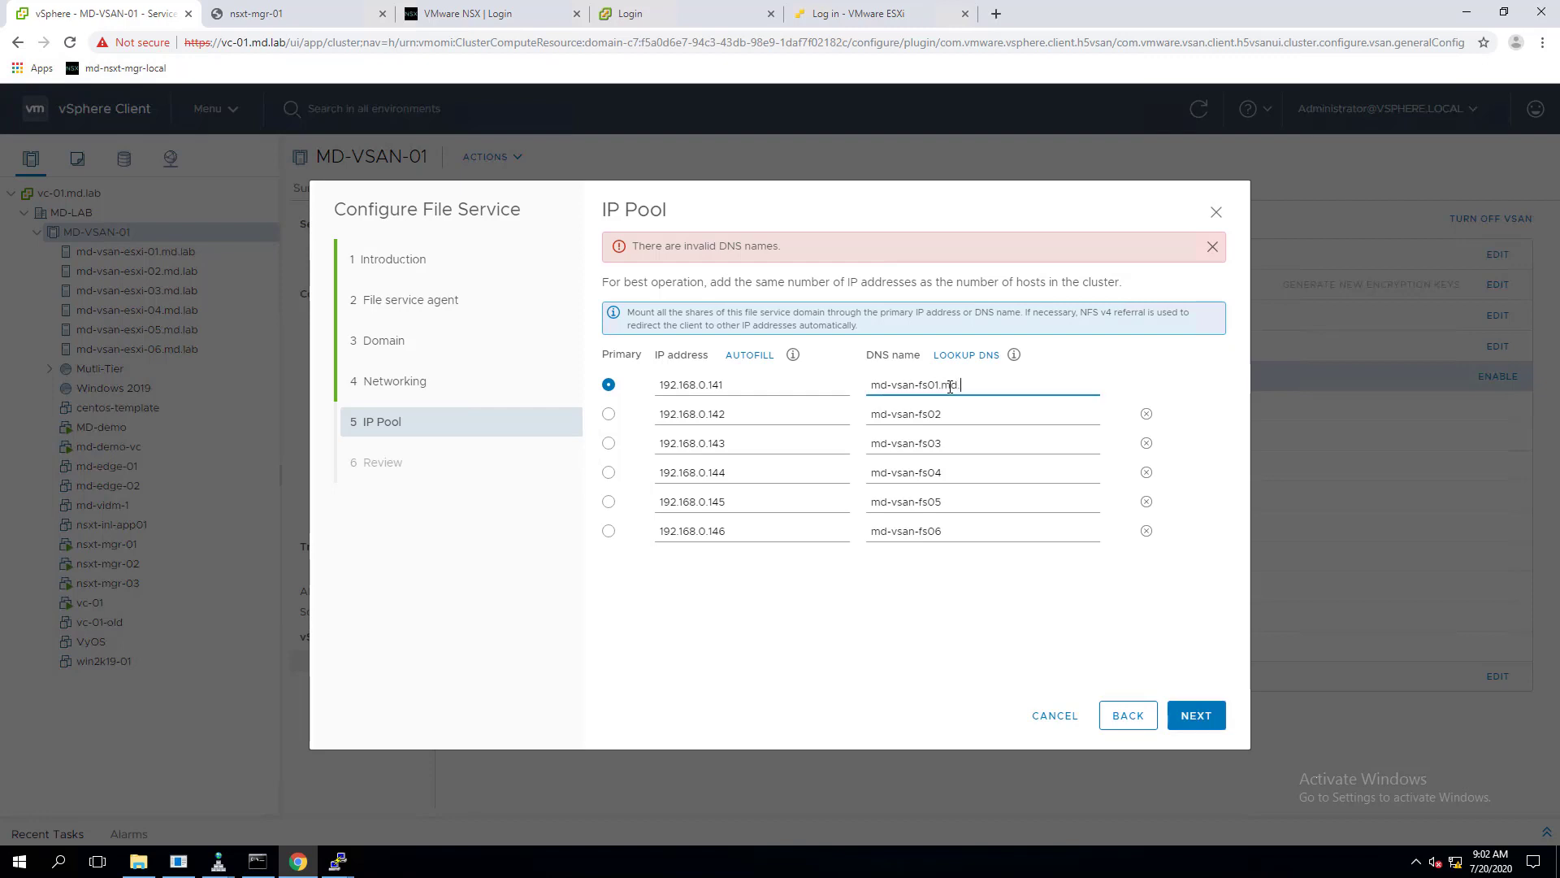
text(.md.lab)
drag(975, 384, 941, 384)
key(ctrl+c)
click(980, 424)
text(.md.lab)
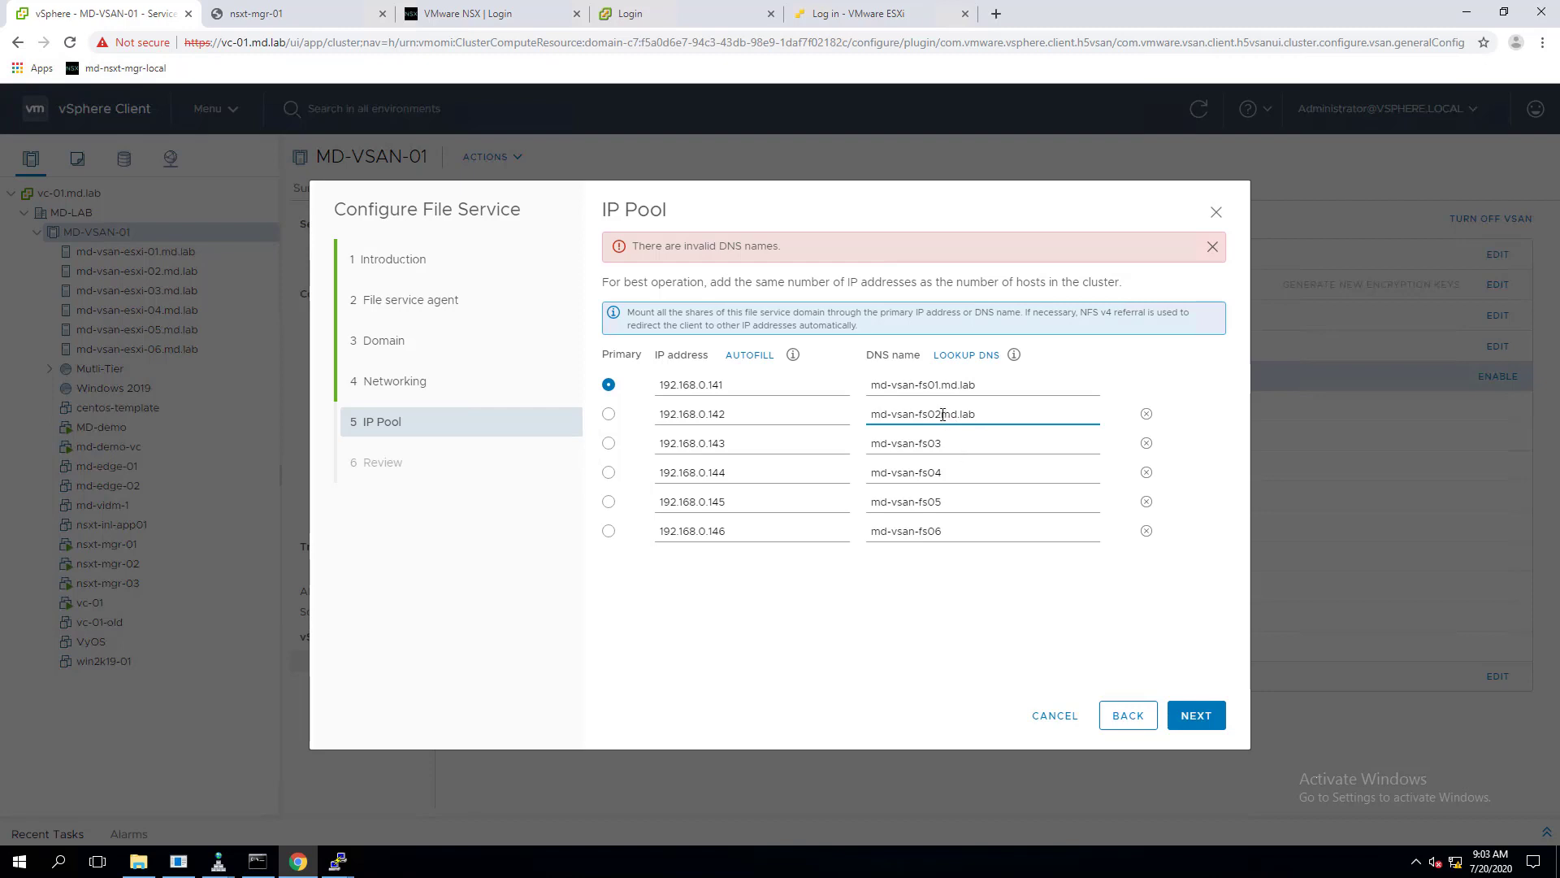
text(.)
Step: Add the .md.lab suffix to the DNS names md-vsan-fs03 to md-vsan-fs06 and continue to the review
click(951, 443)
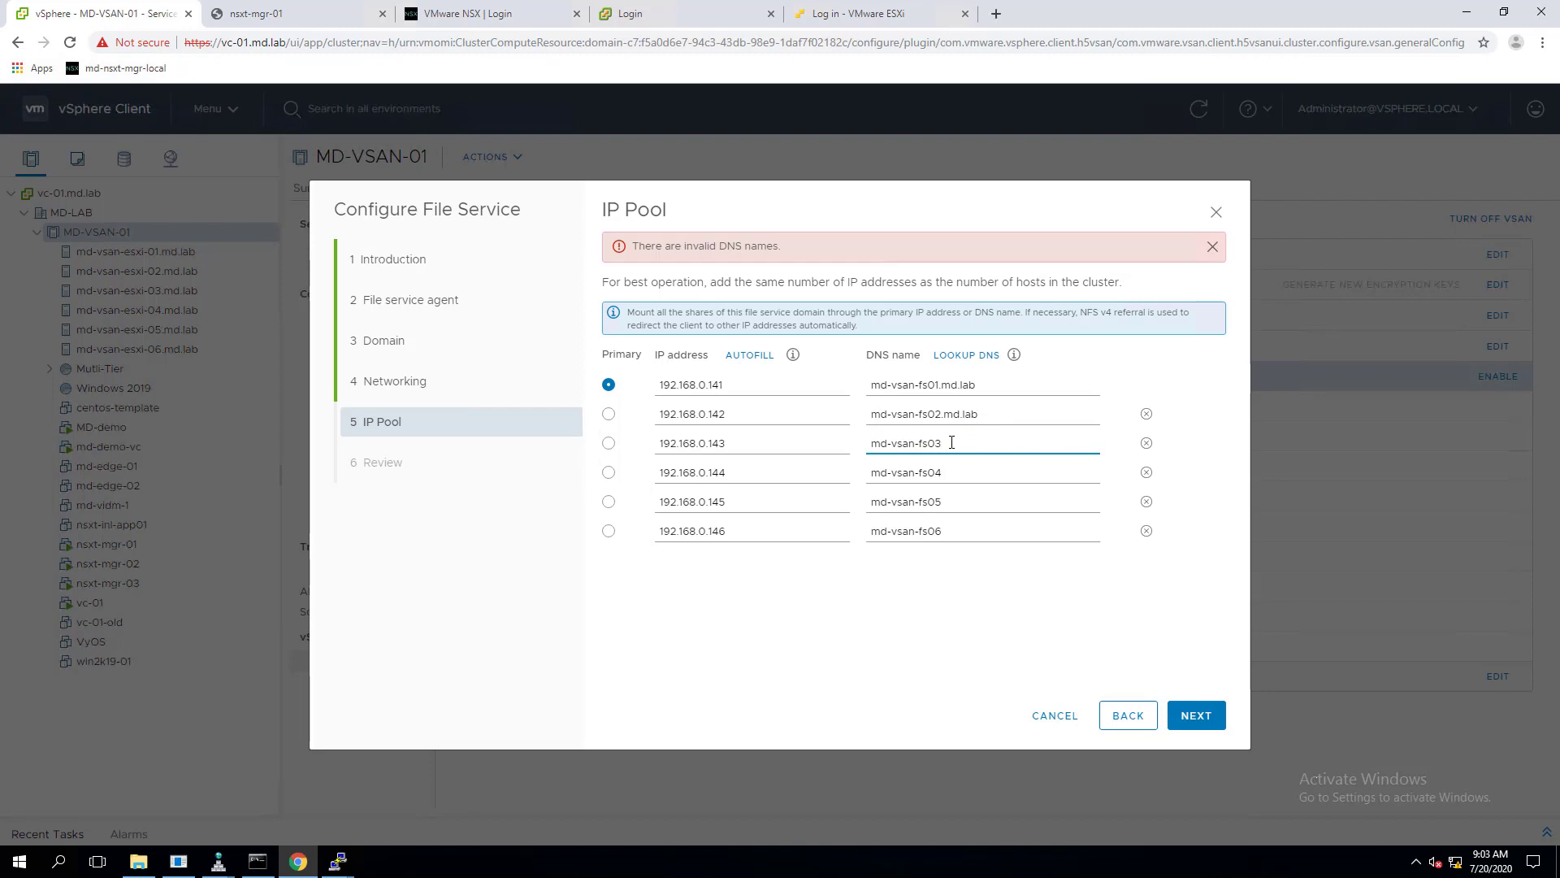
text(.md.lab)
click(955, 472)
text(.md.lab)
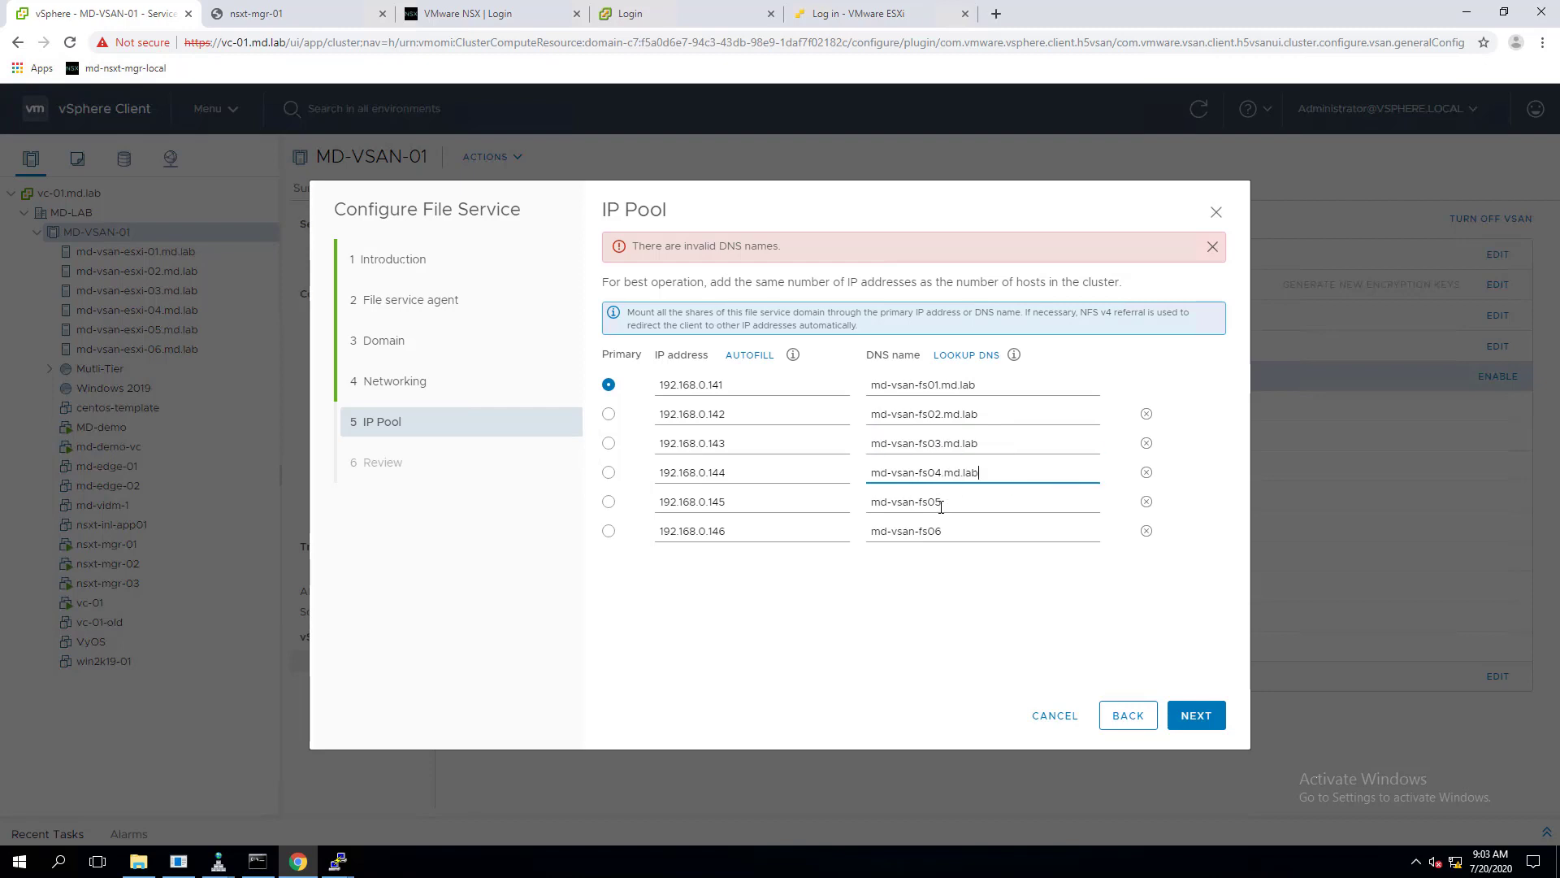
click(951, 501)
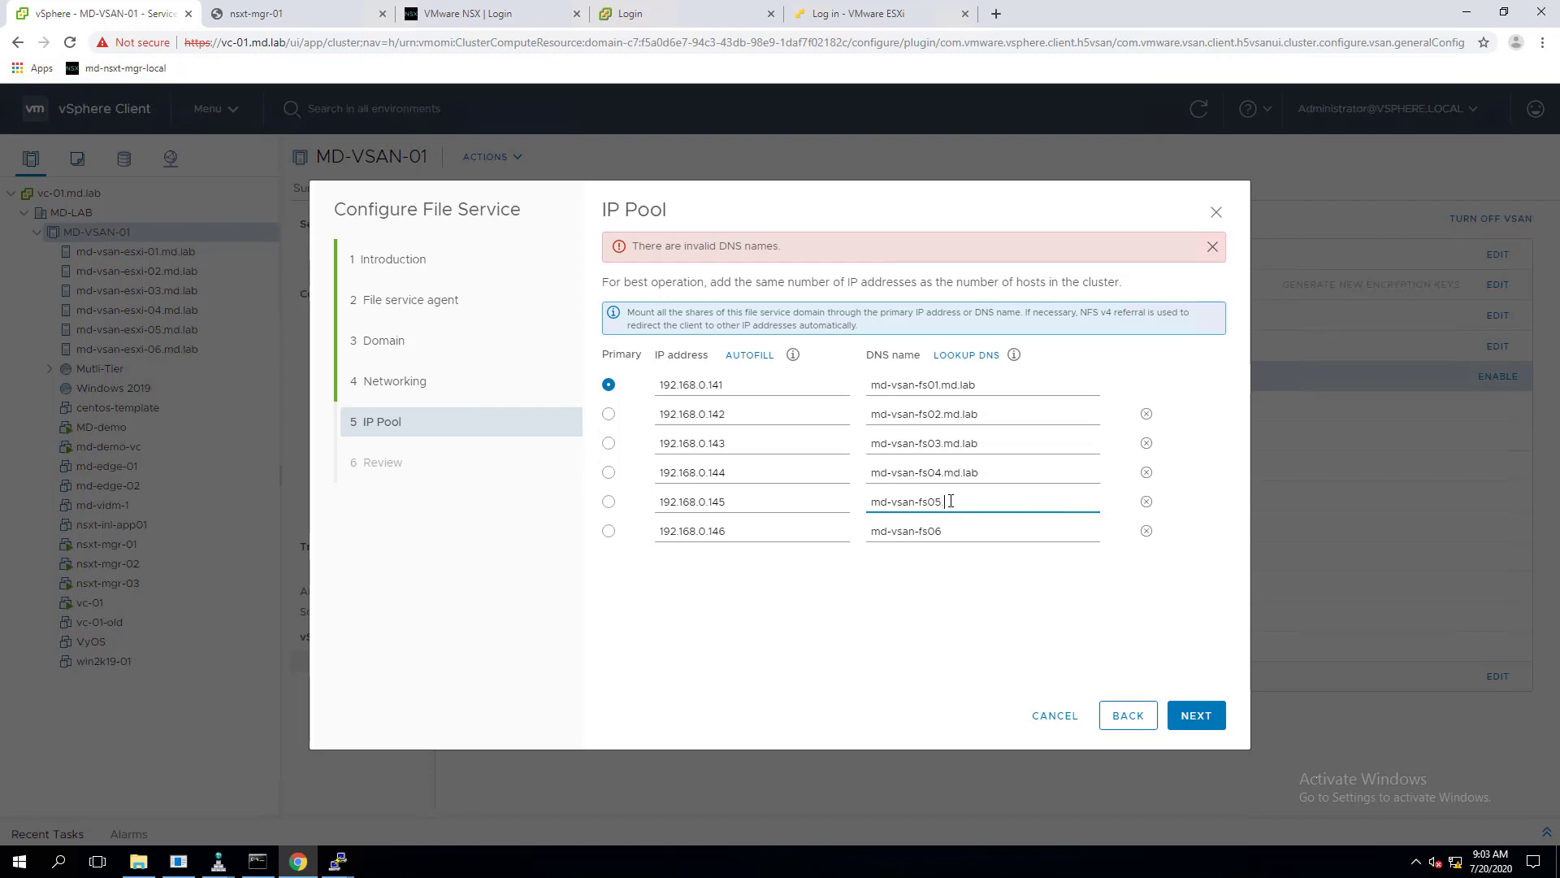
text(.md.lab)
click(958, 539)
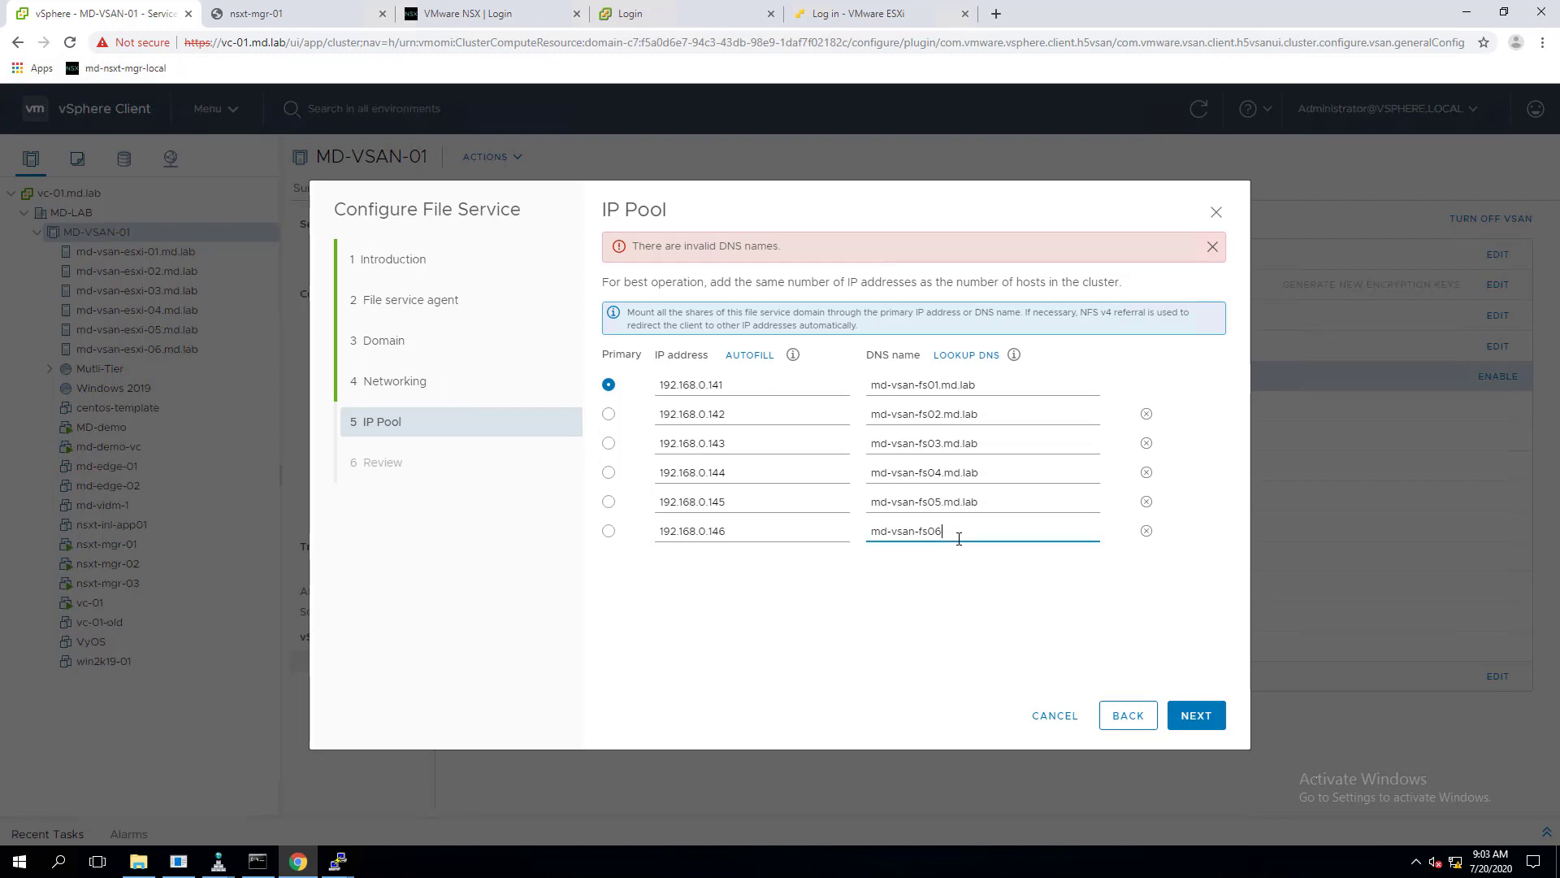
key(ctrl+v)
click(1204, 723)
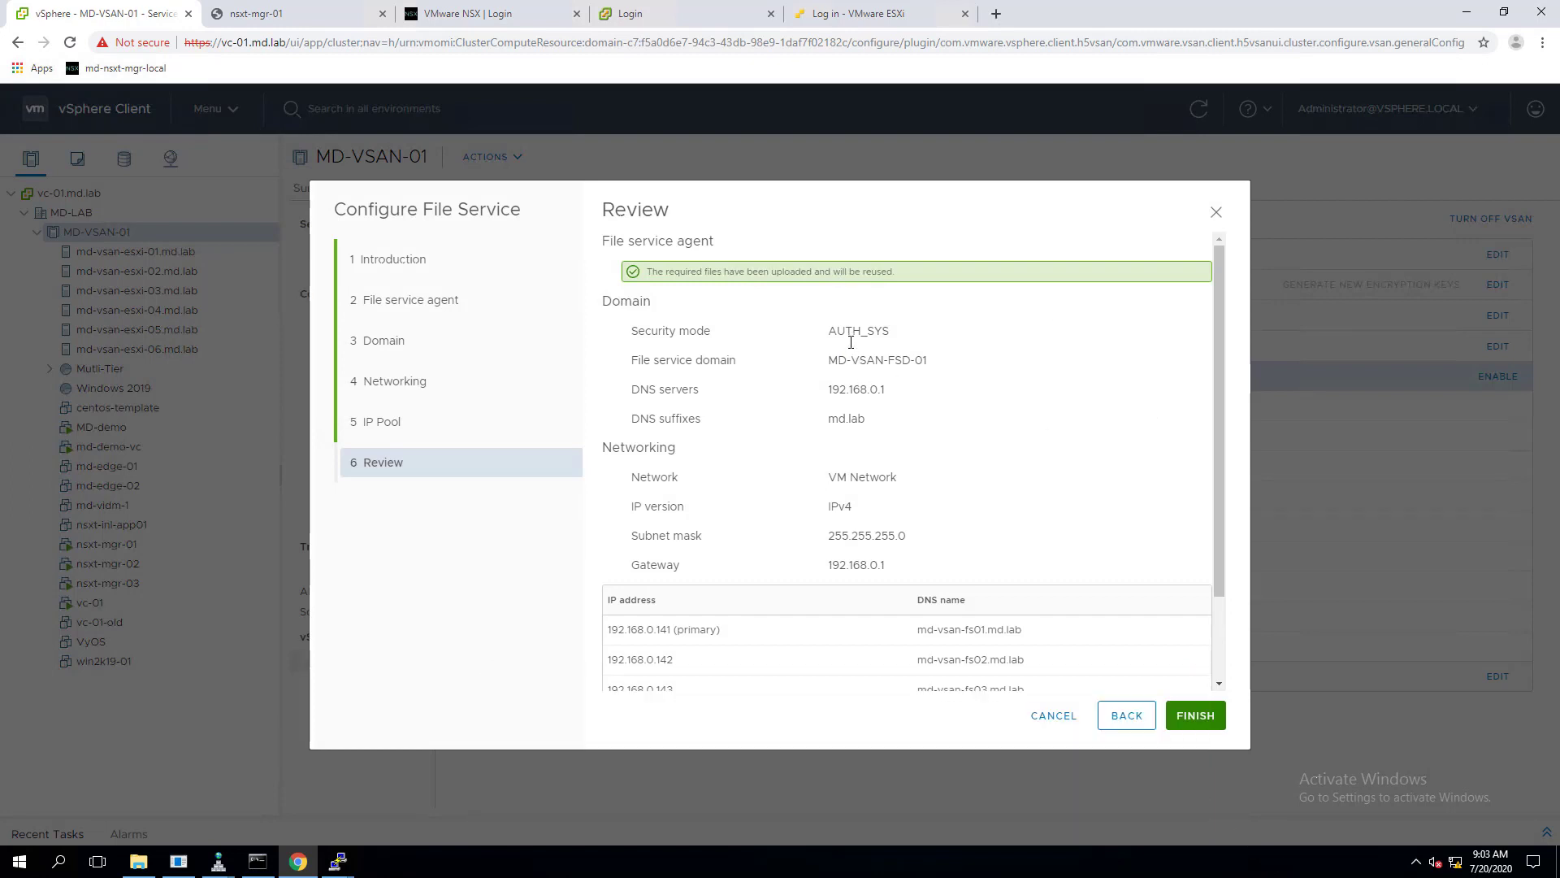
Step: Review the domain, networking and IP pool settings and finish the file service configuration
drag(822, 370, 997, 434)
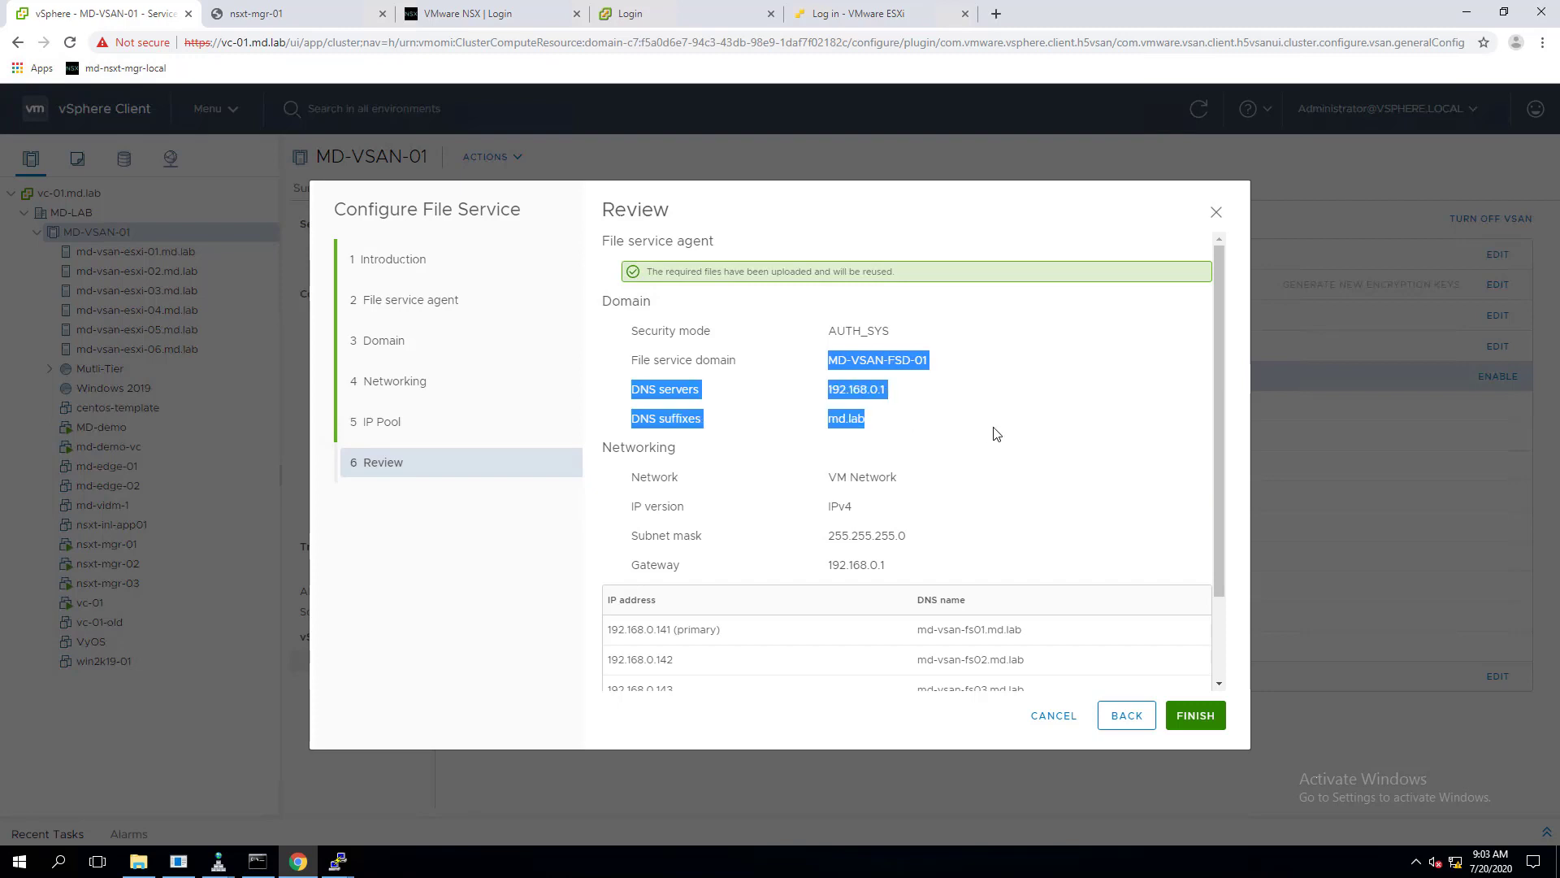
scroll(996, 434, down, 2)
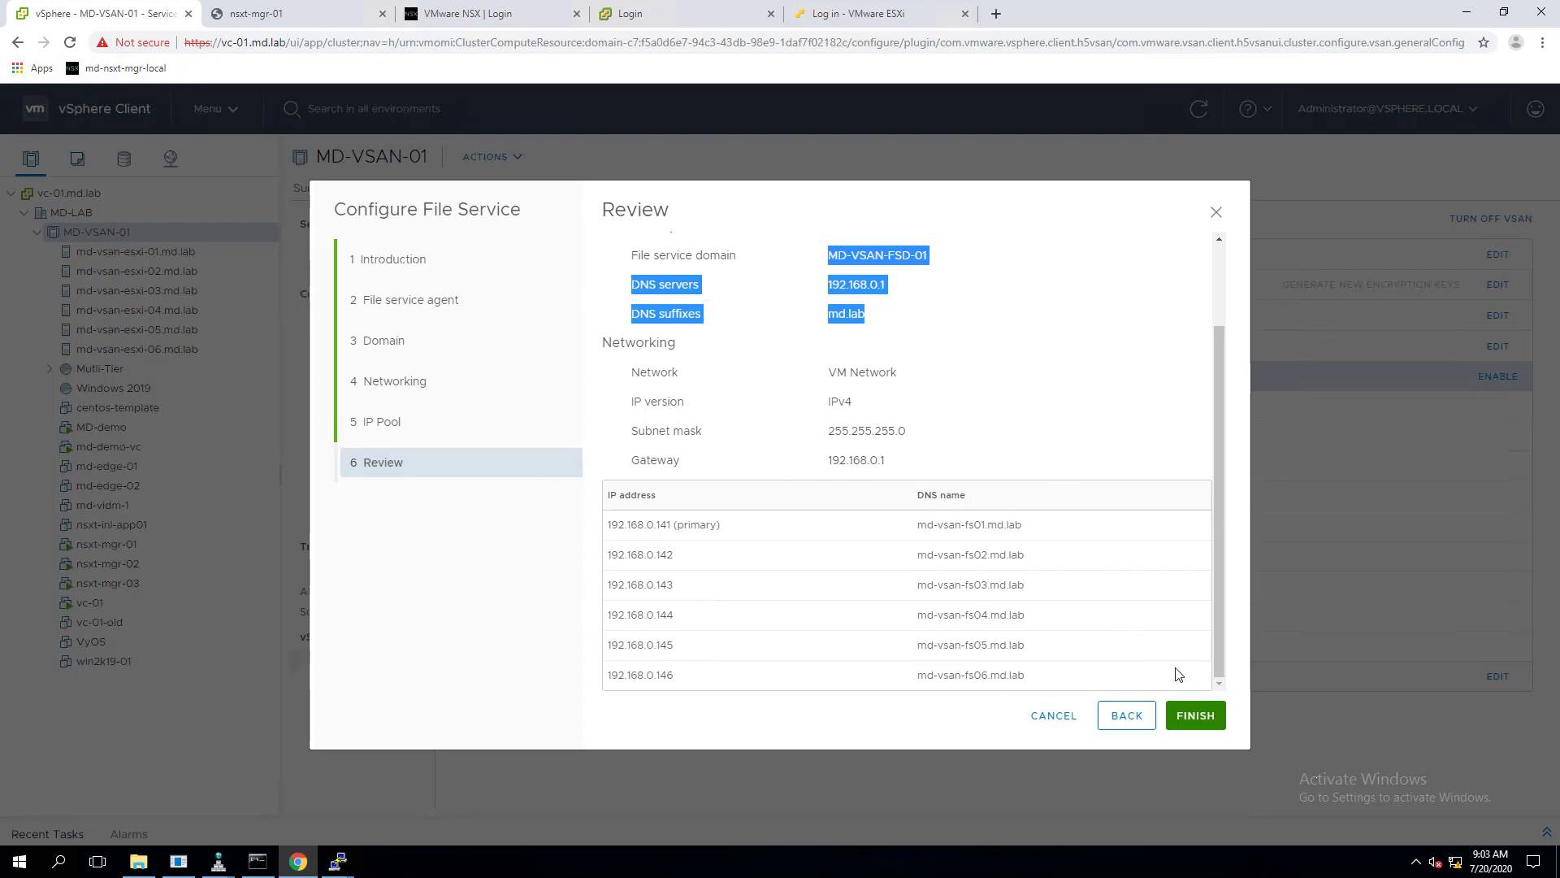
scroll(1056, 585, up, 2)
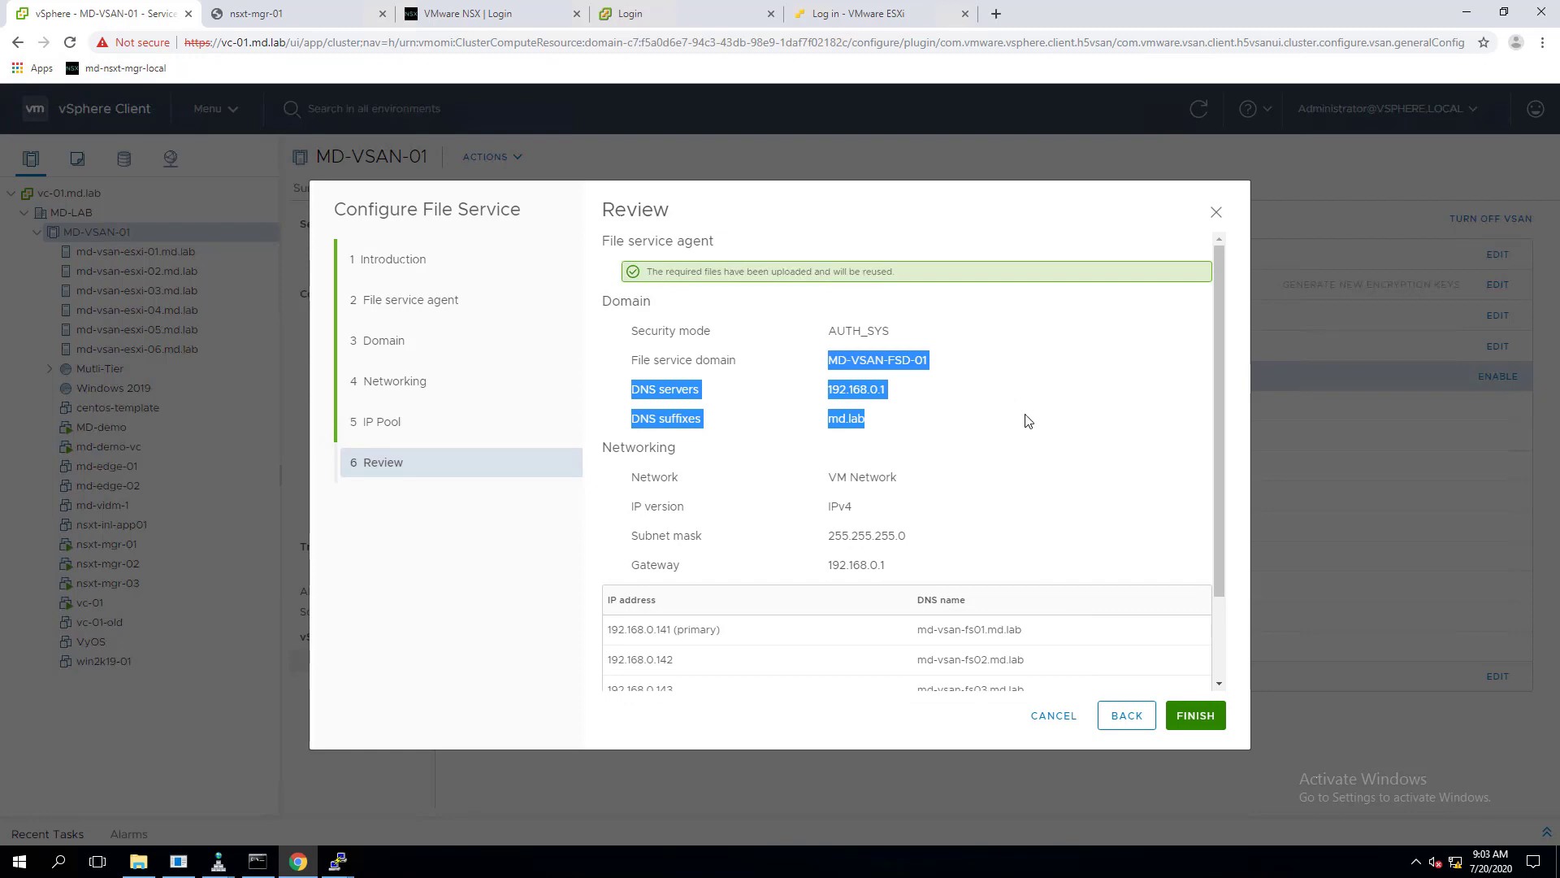
click(888, 380)
scroll(1108, 424, down, 2)
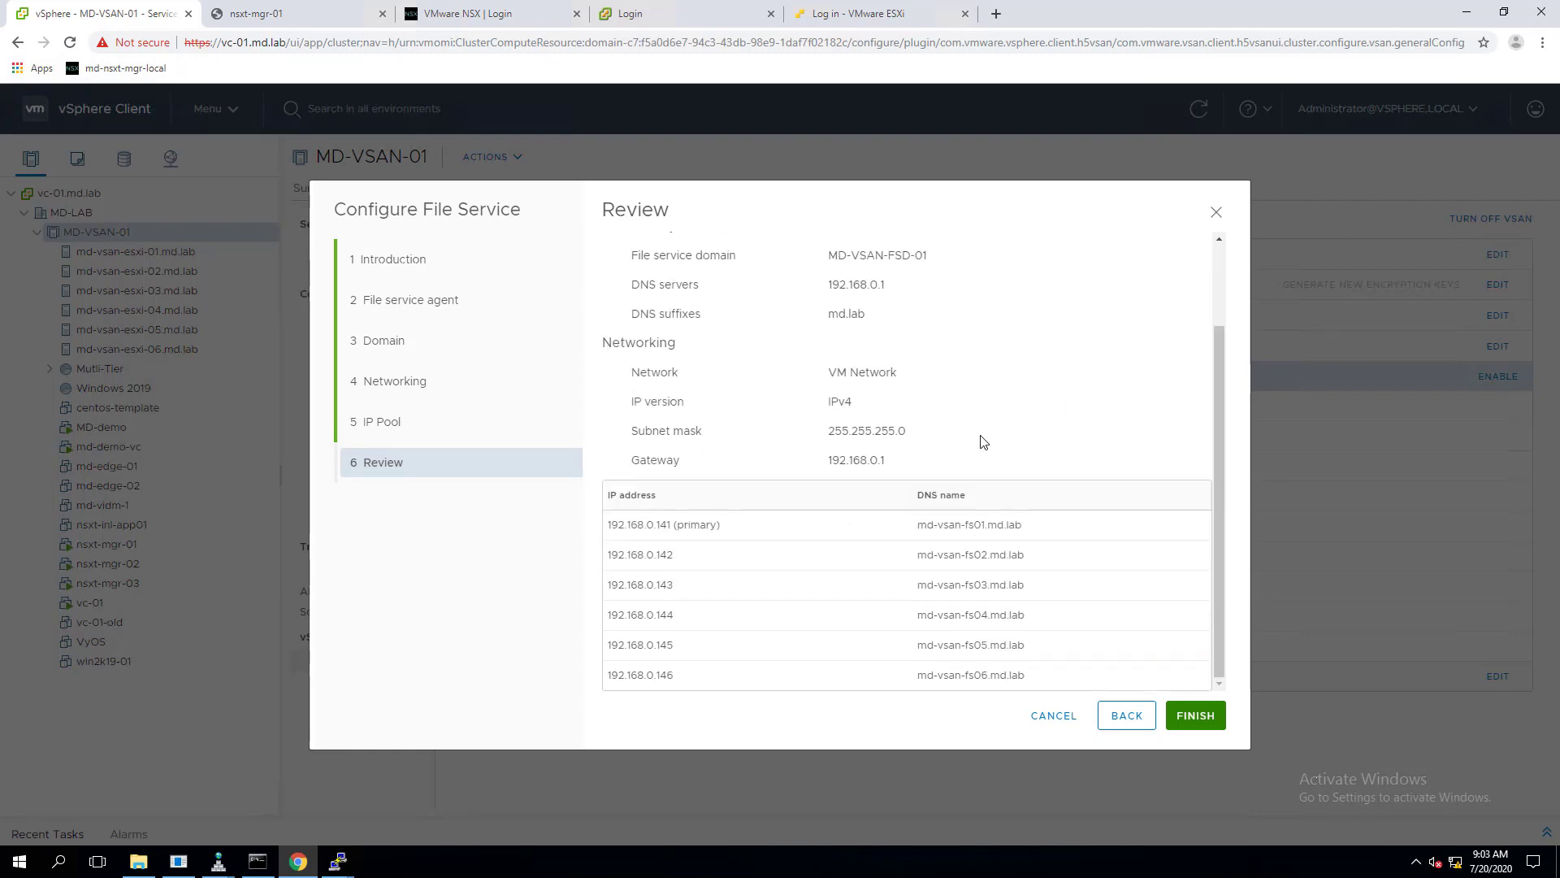
click(1193, 716)
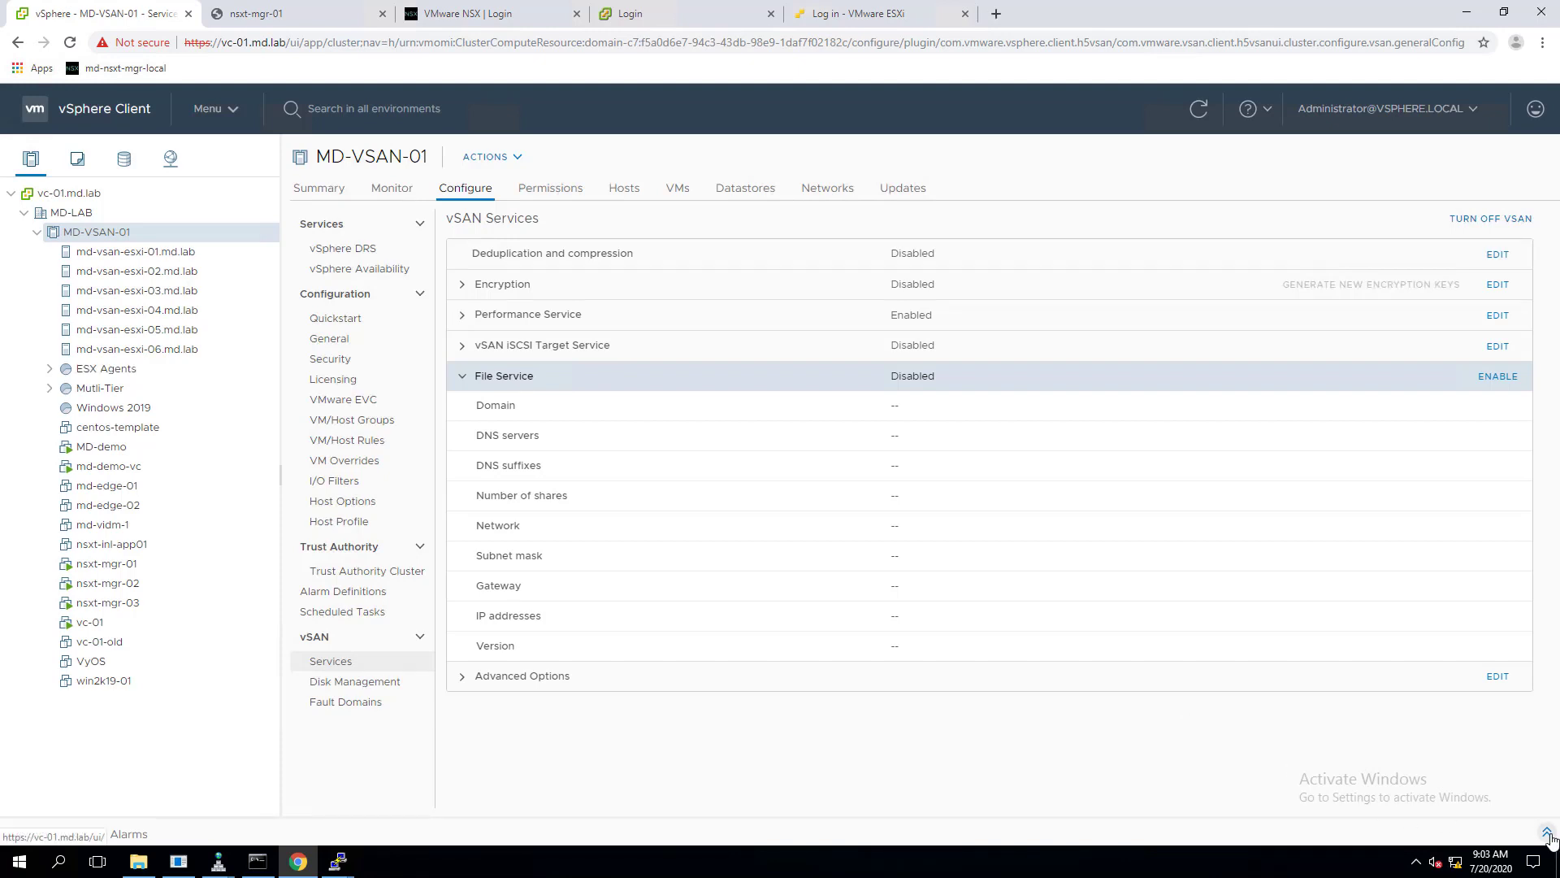
Step: Show the recent tasks and check the progress of the file service agent and OVF deployment on MD-VSAN-01
click(1546, 832)
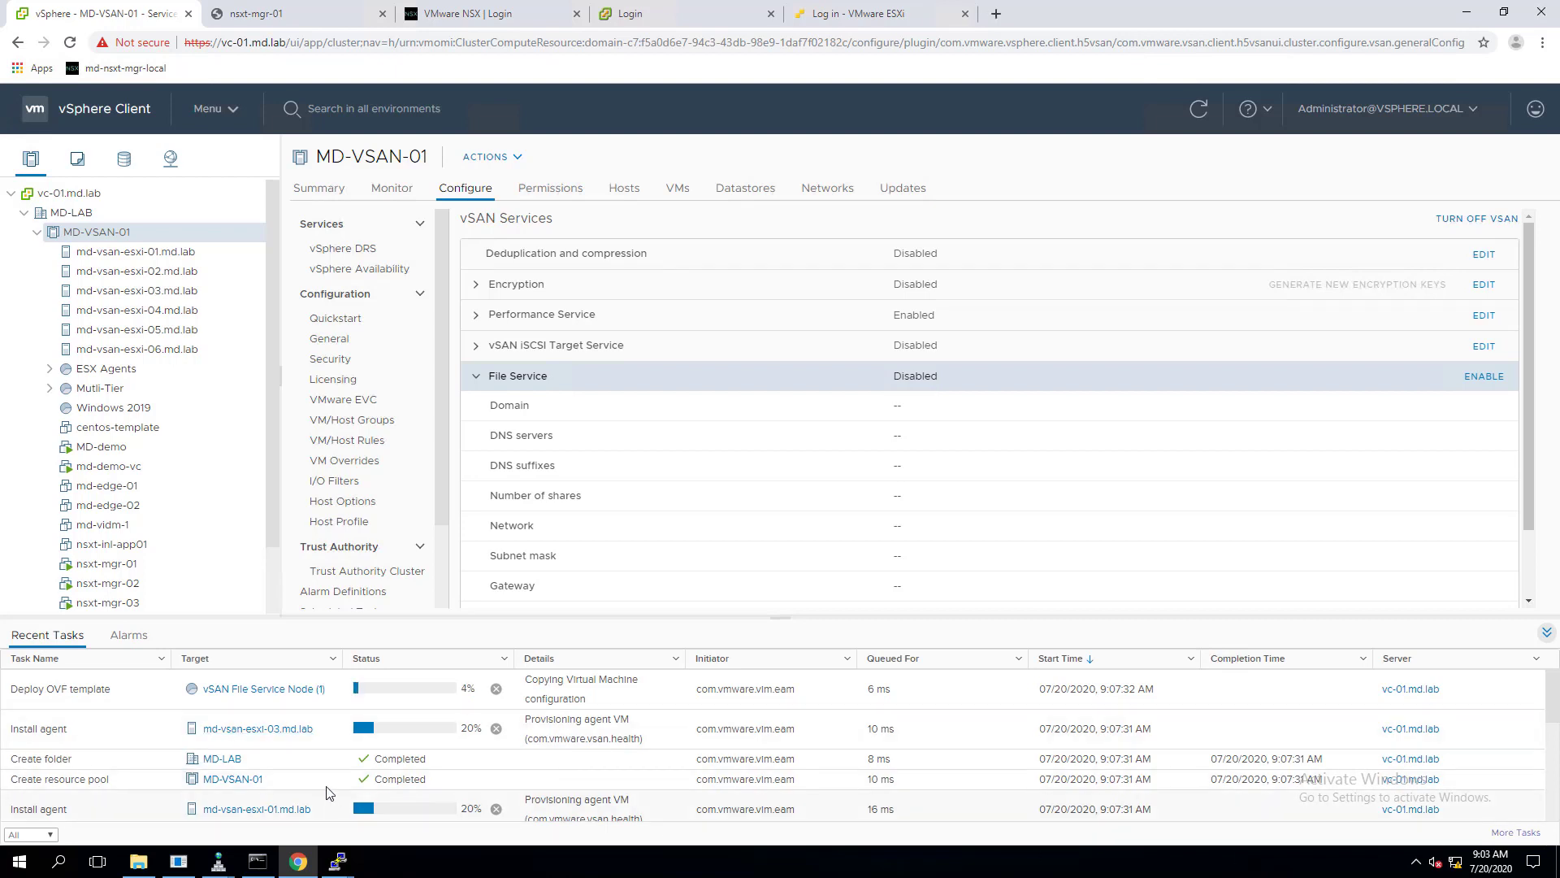
scroll(333, 792, down, 1)
scroll(333, 784, down, 3)
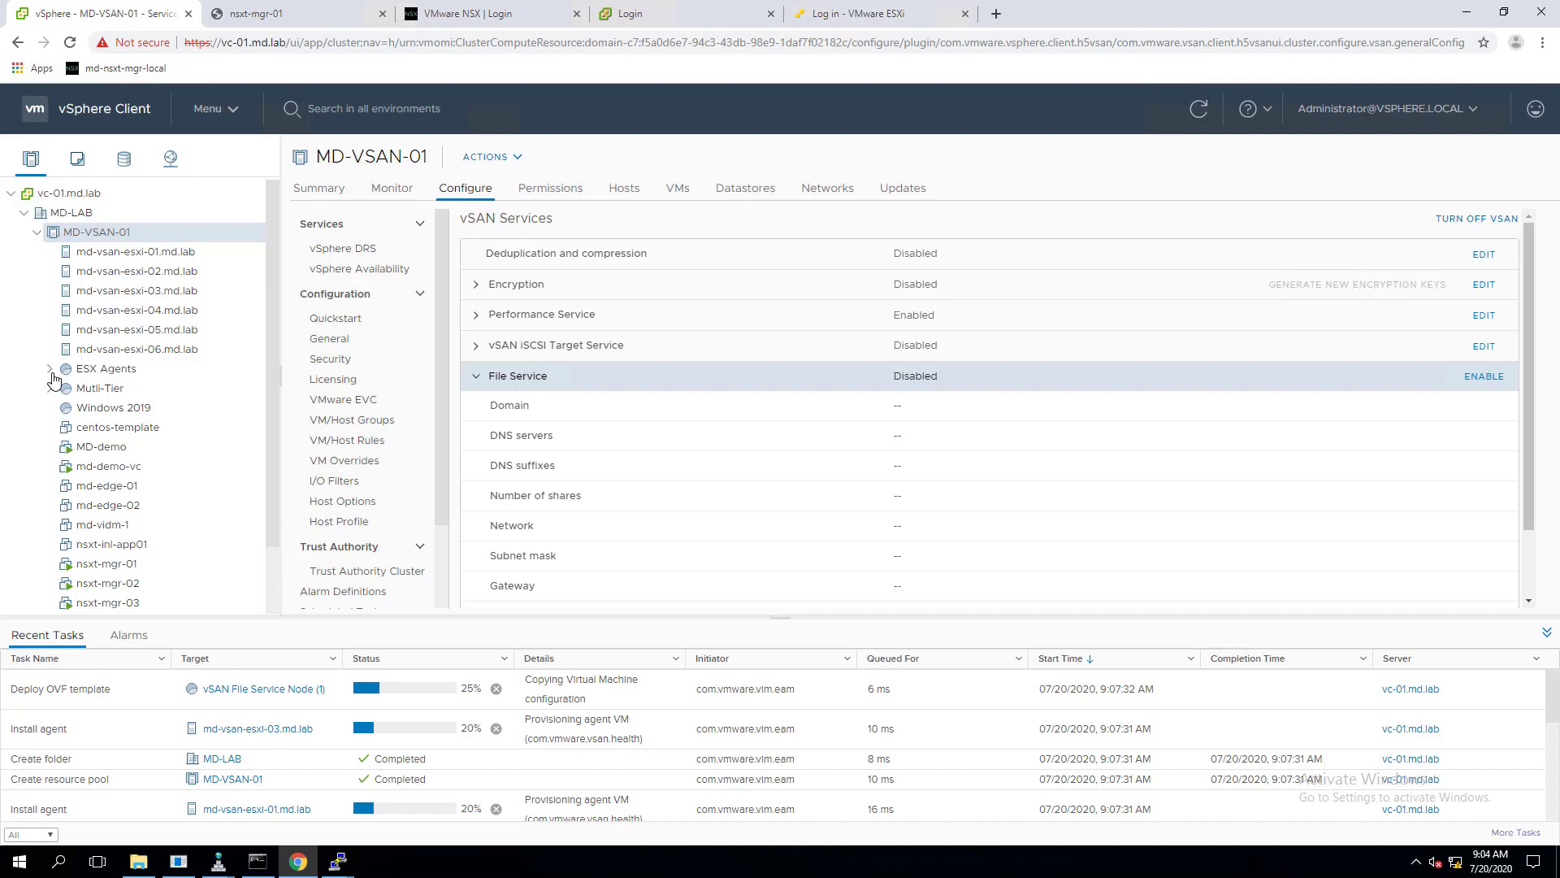
Step: Expand the ESX Agents resource pool and follow the deployment of the vSAN File Service nodes
click(49, 371)
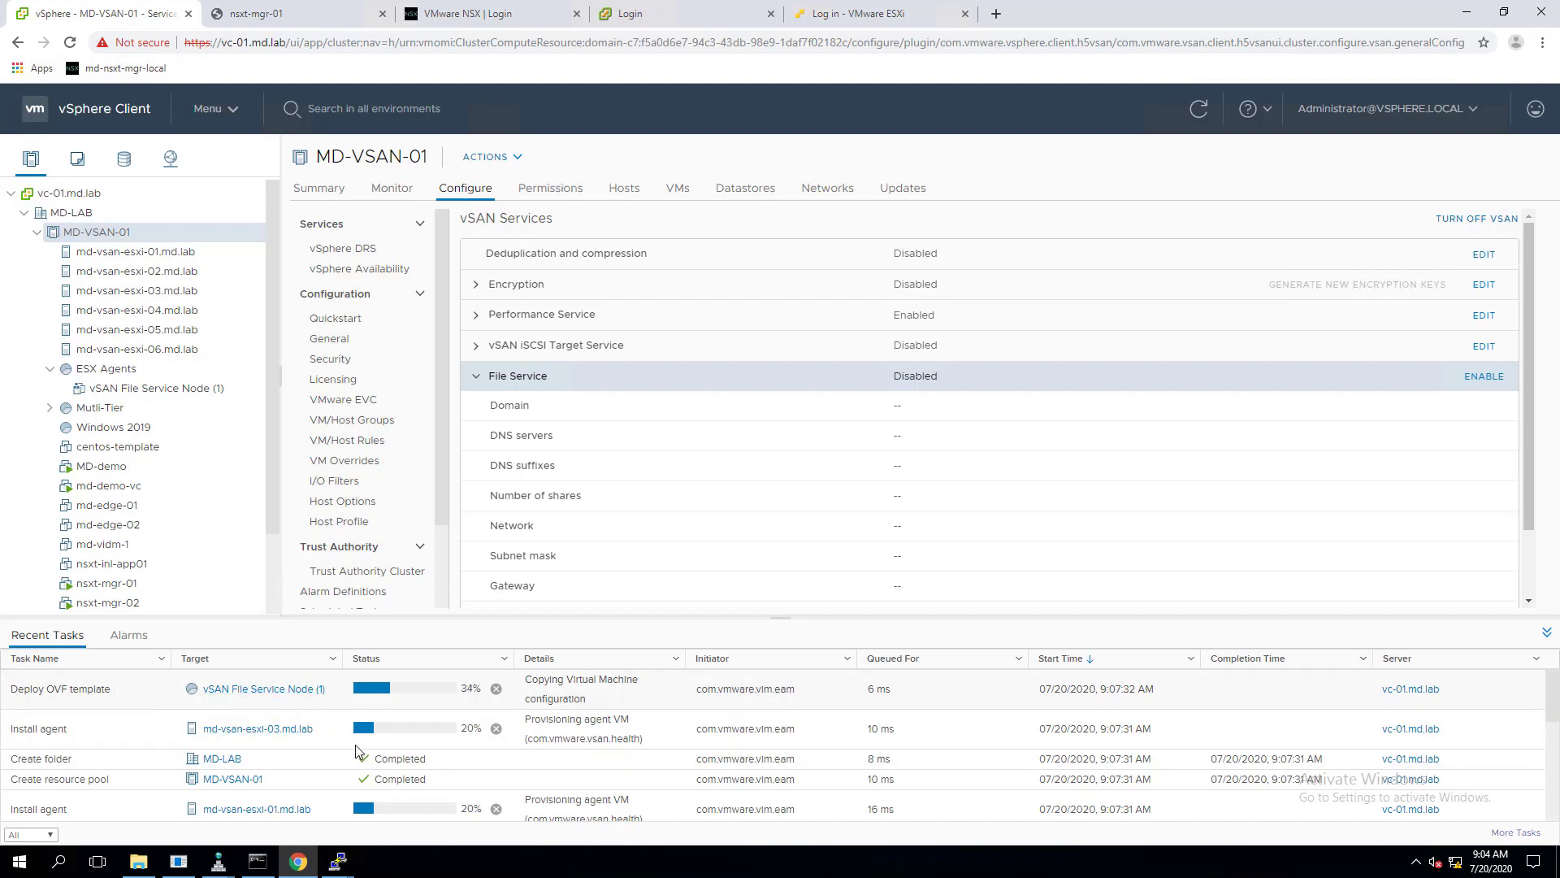
scroll(355, 747, down, 3)
click(1546, 635)
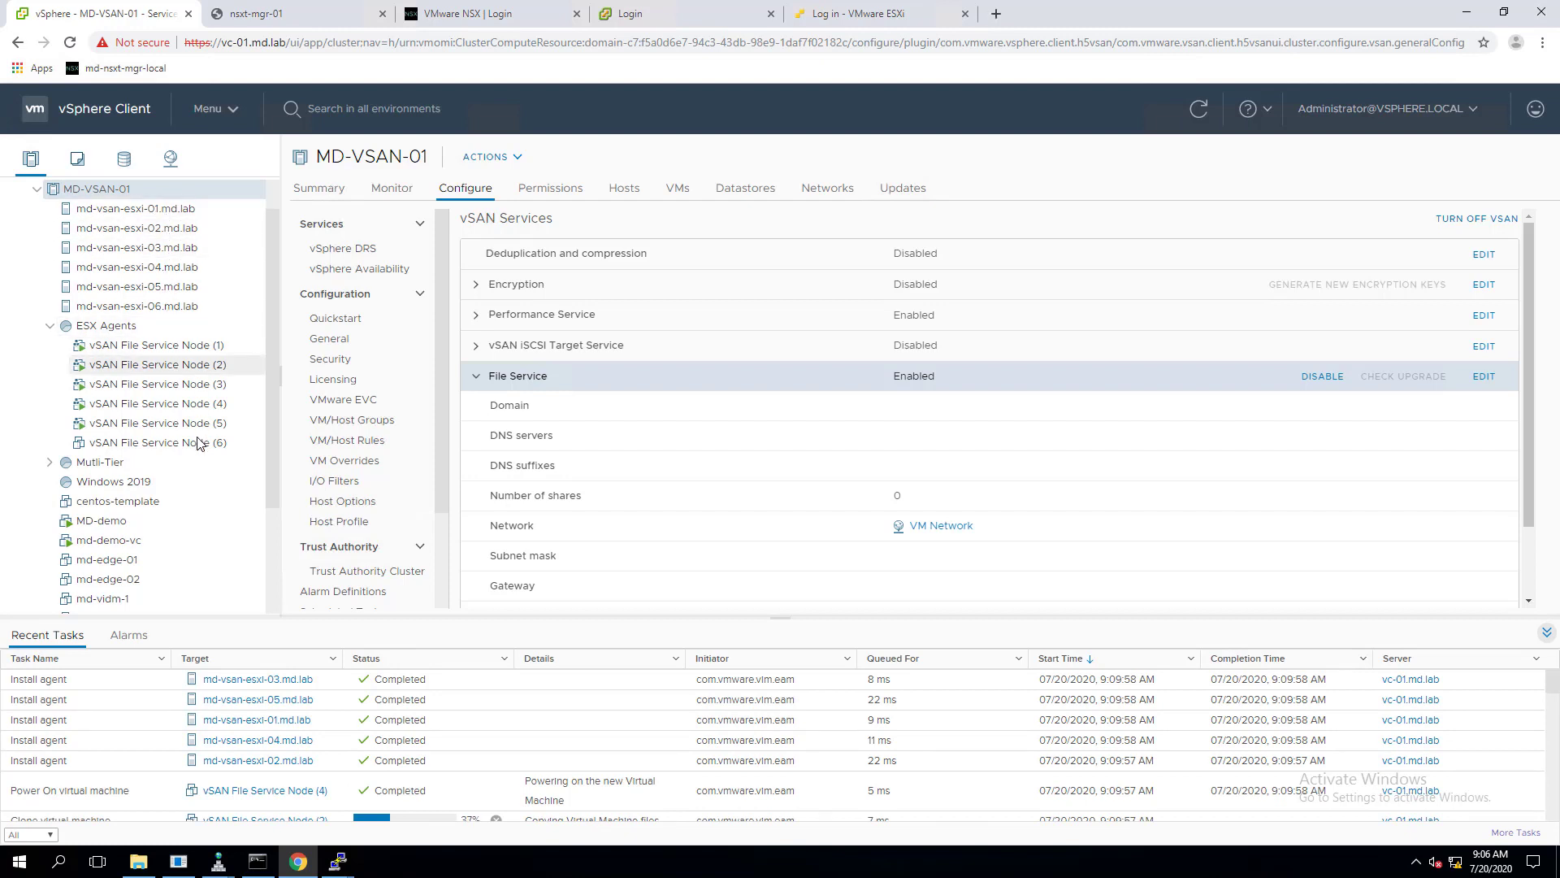
Step: Check the virtual machines on host md-vsan-esxi-01.md.lab and look through that host's configuration settings
click(162, 210)
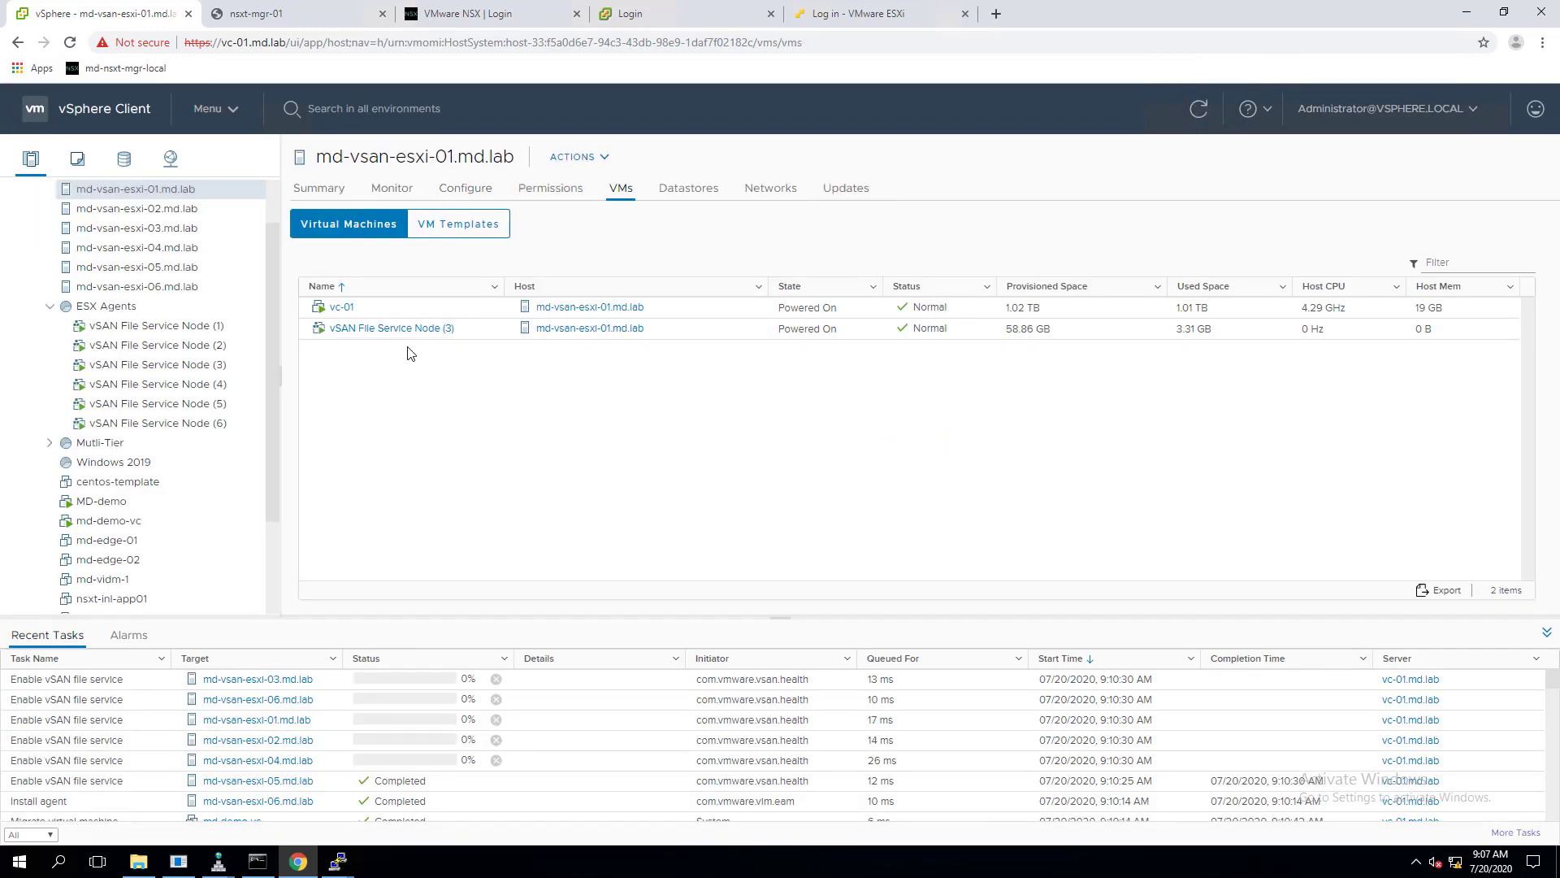
scroll(215, 443, up, 1)
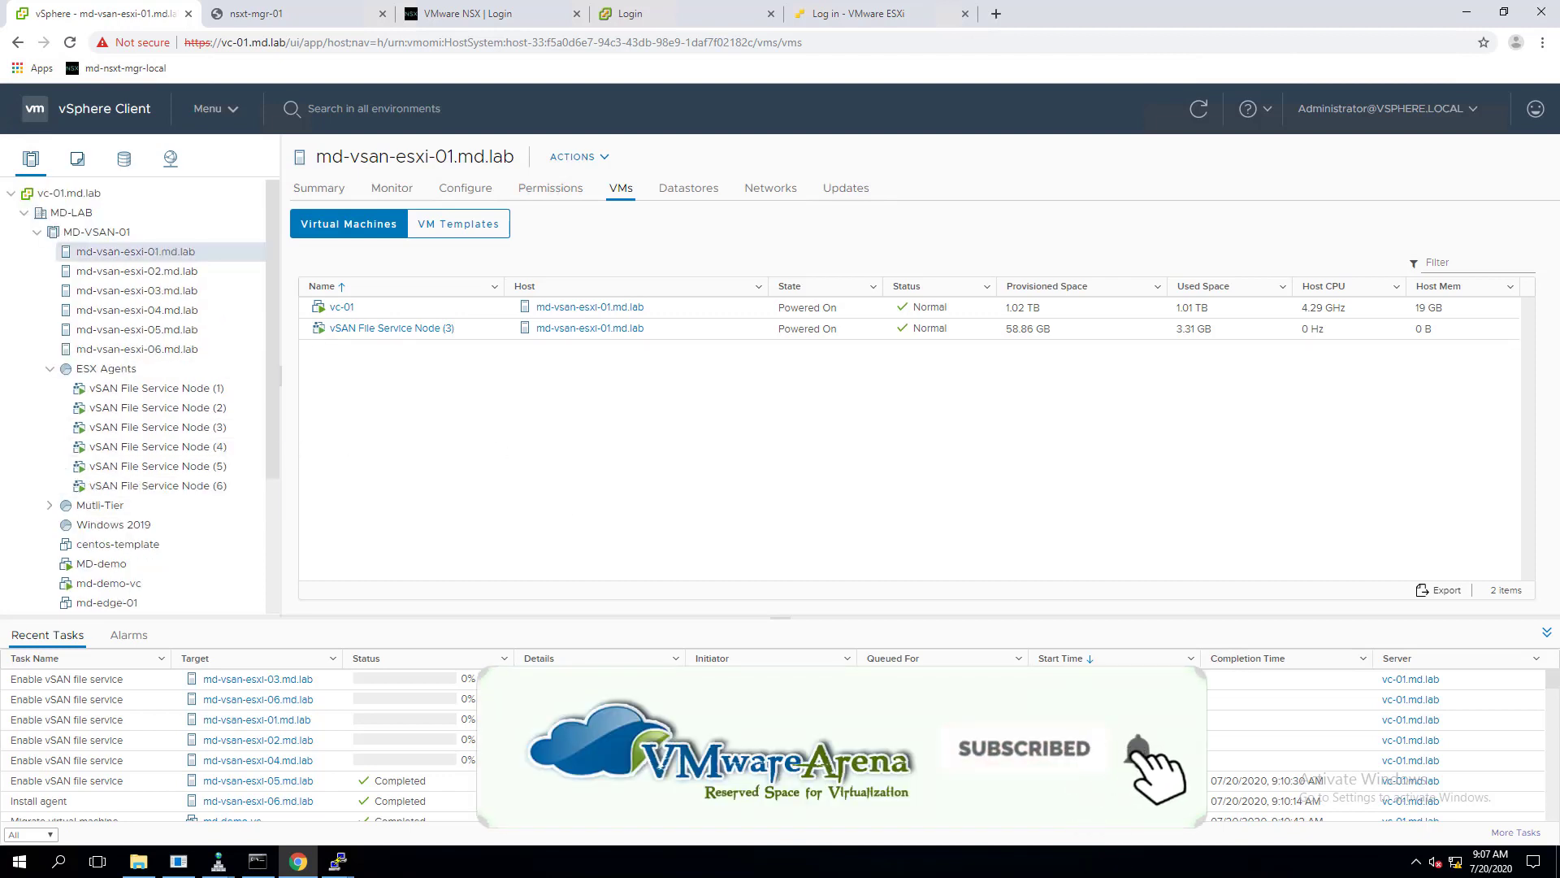
click(474, 192)
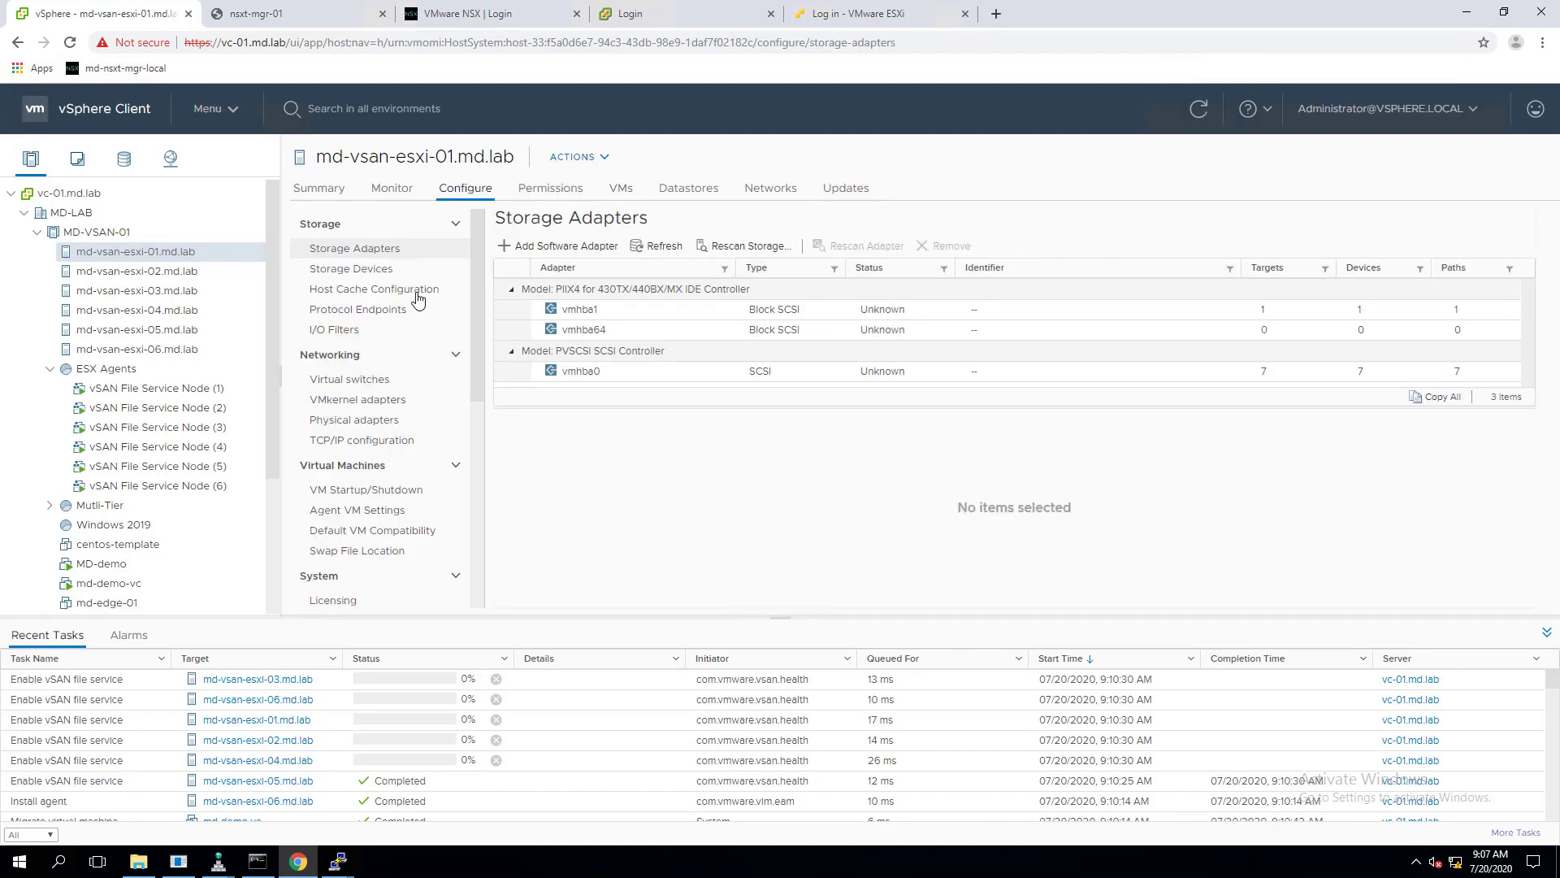
scroll(393, 384, down, 5)
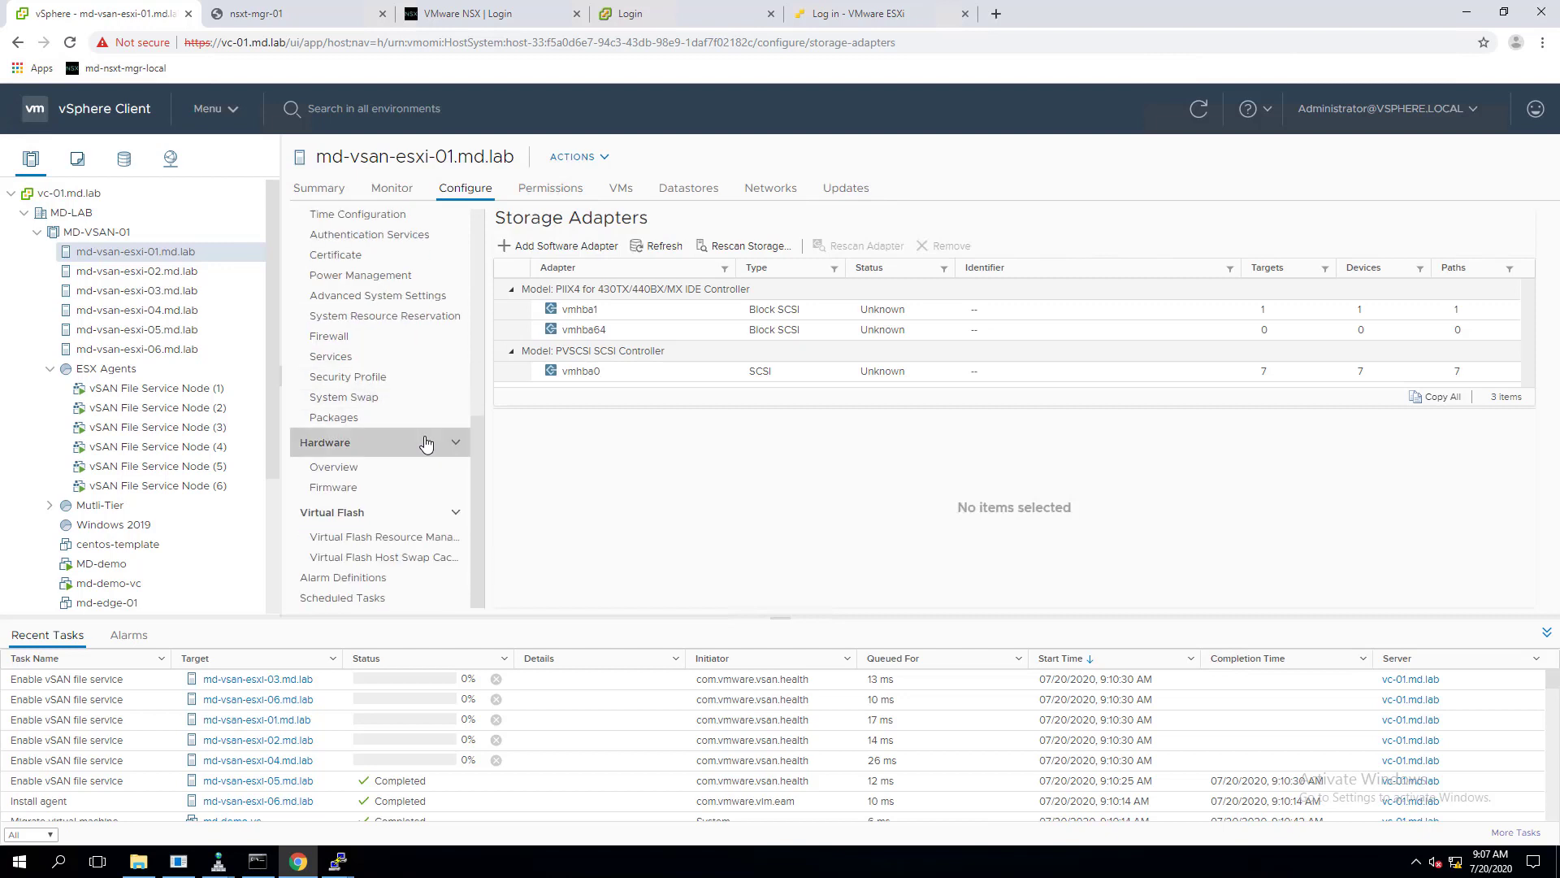
Step: Return to the vSAN services of cluster MD-VSAN-01, expand the File Service details and refresh them
click(100, 234)
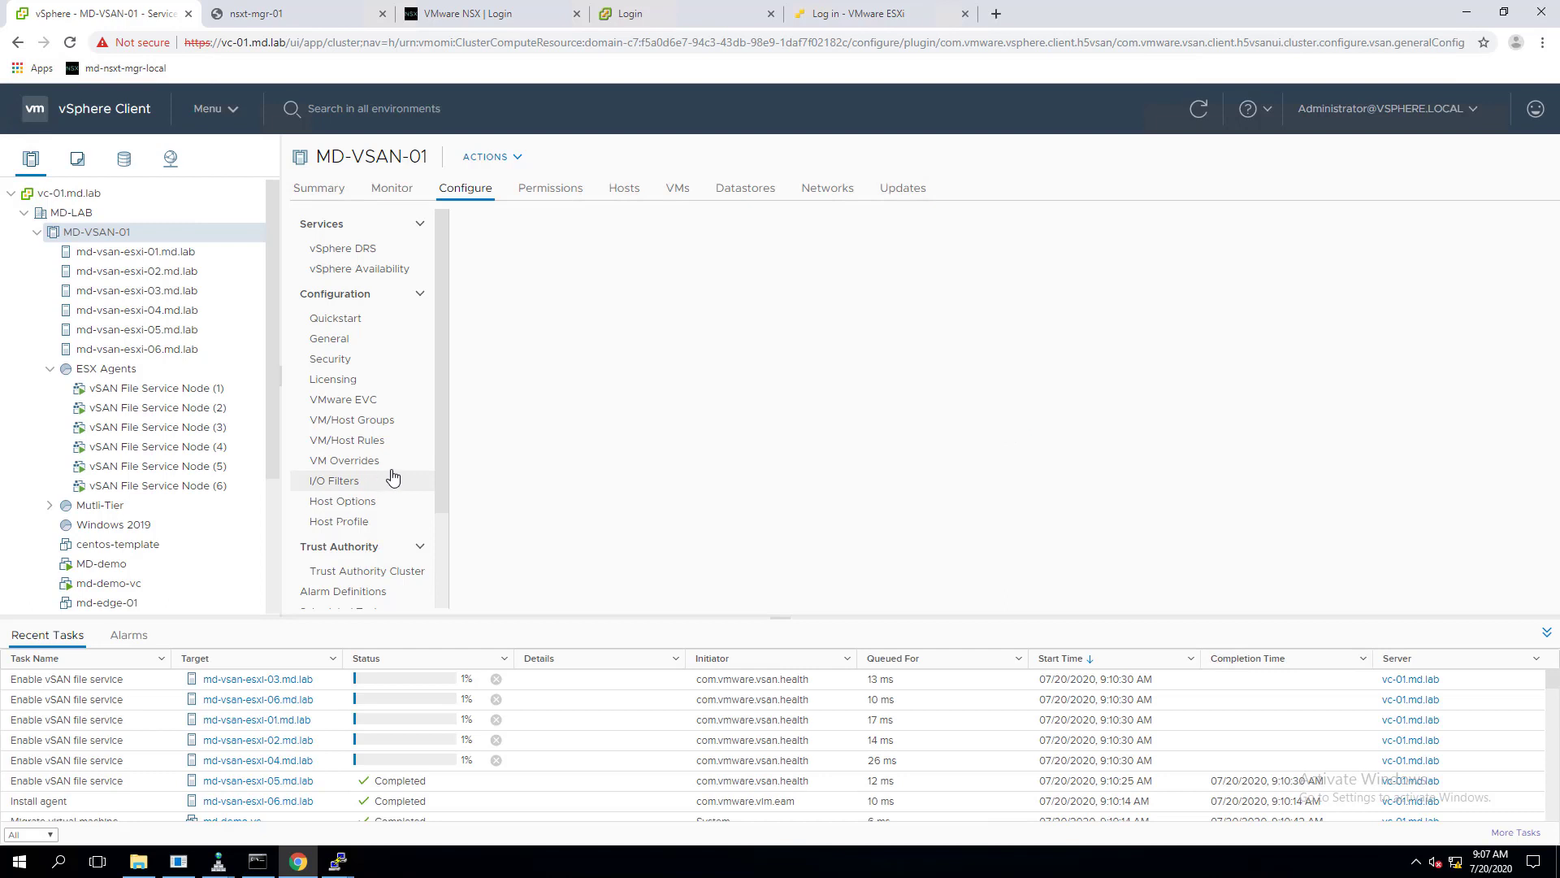
scroll(394, 477, down, 3)
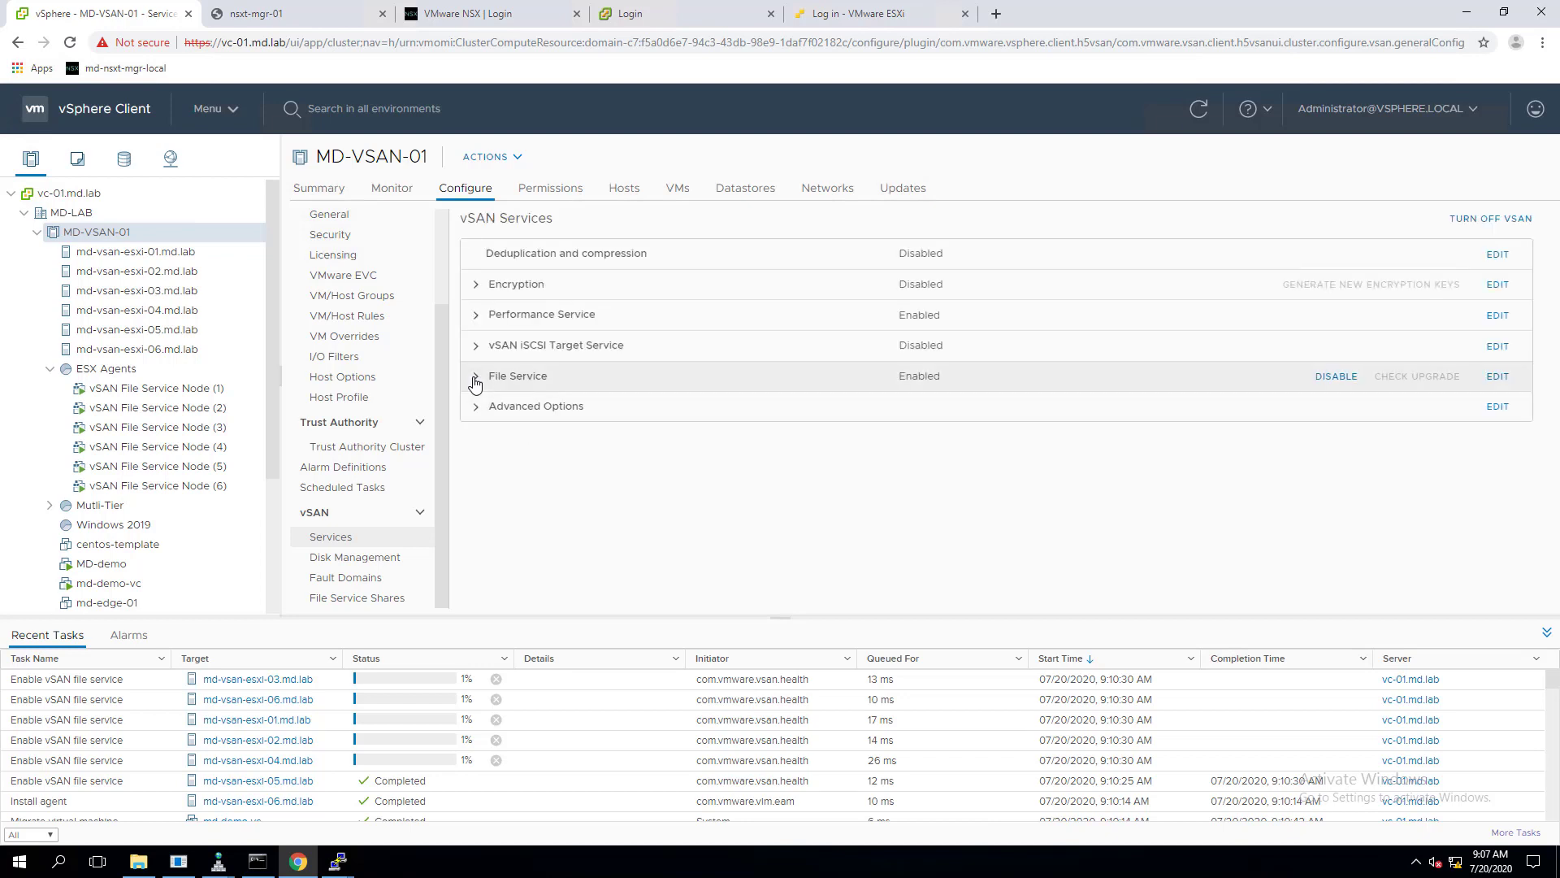
click(475, 378)
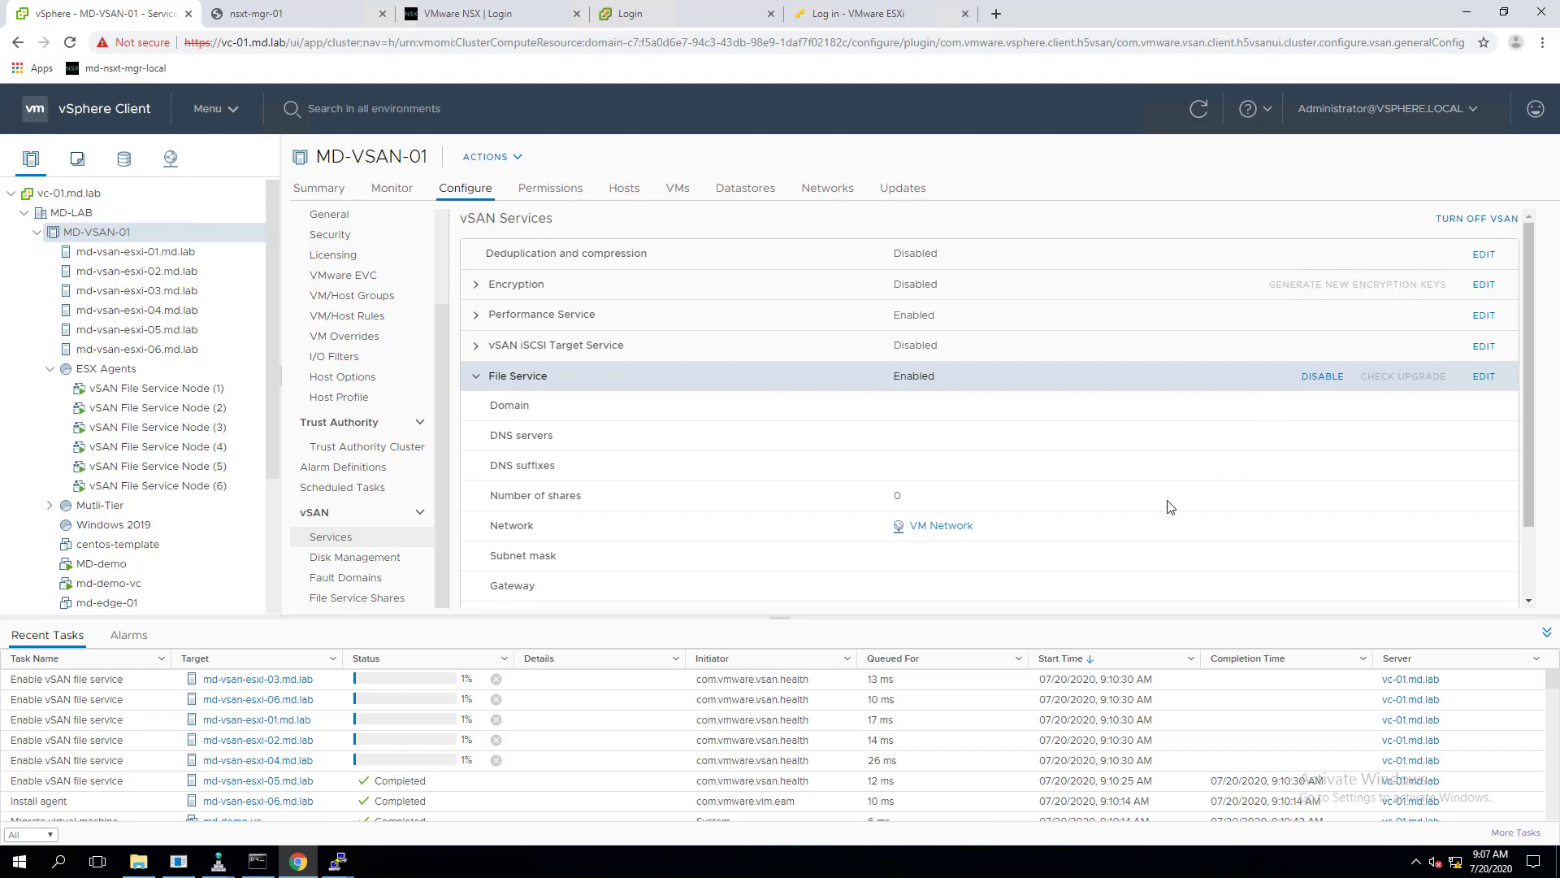
scroll(1170, 507, down, 1)
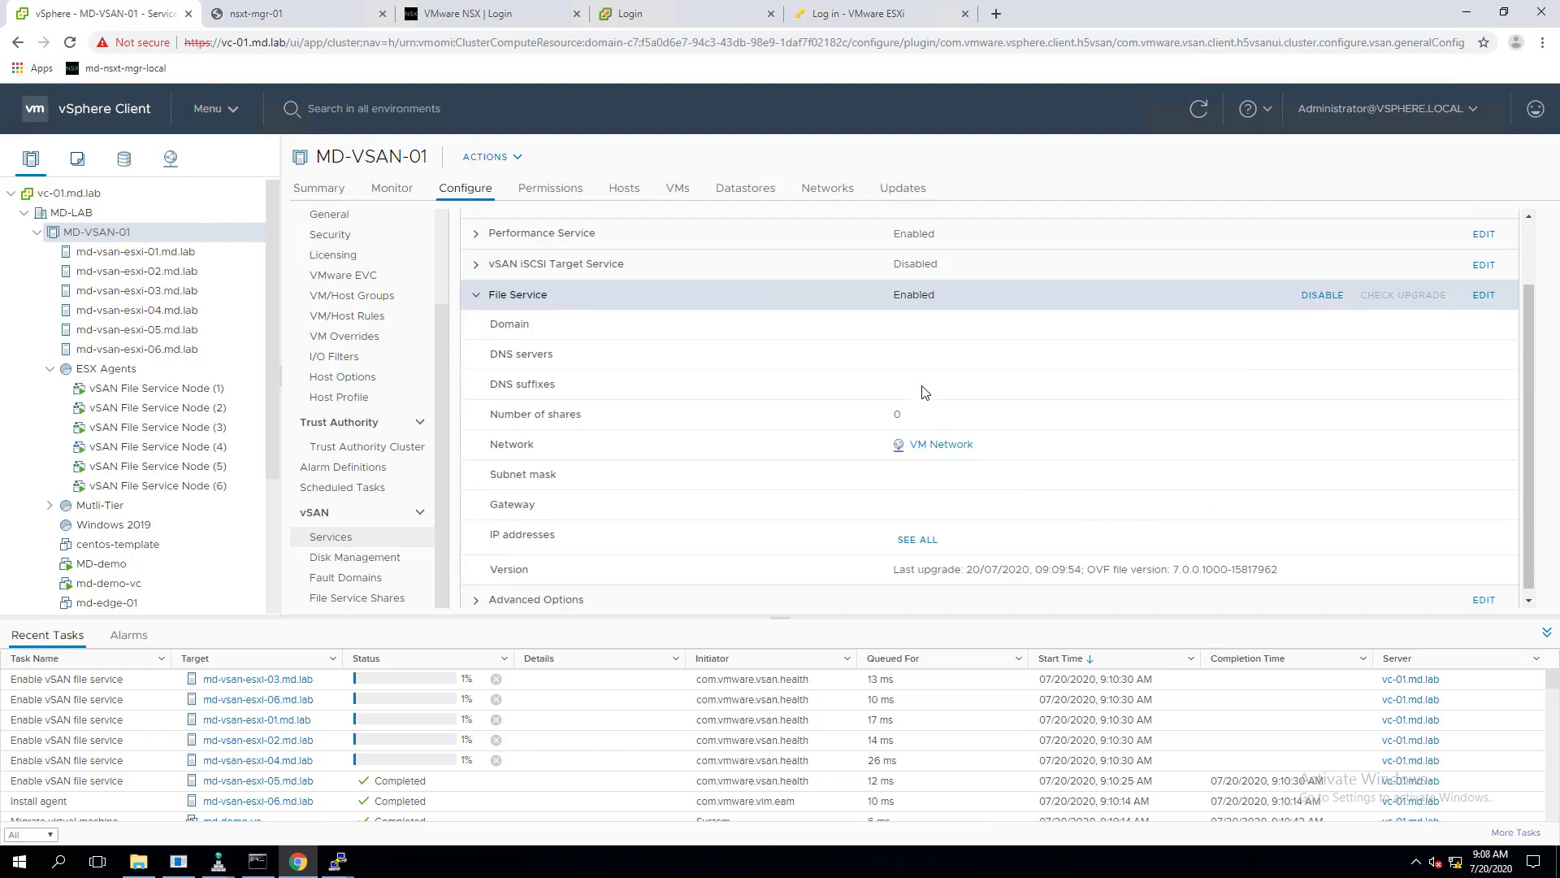
click(1200, 111)
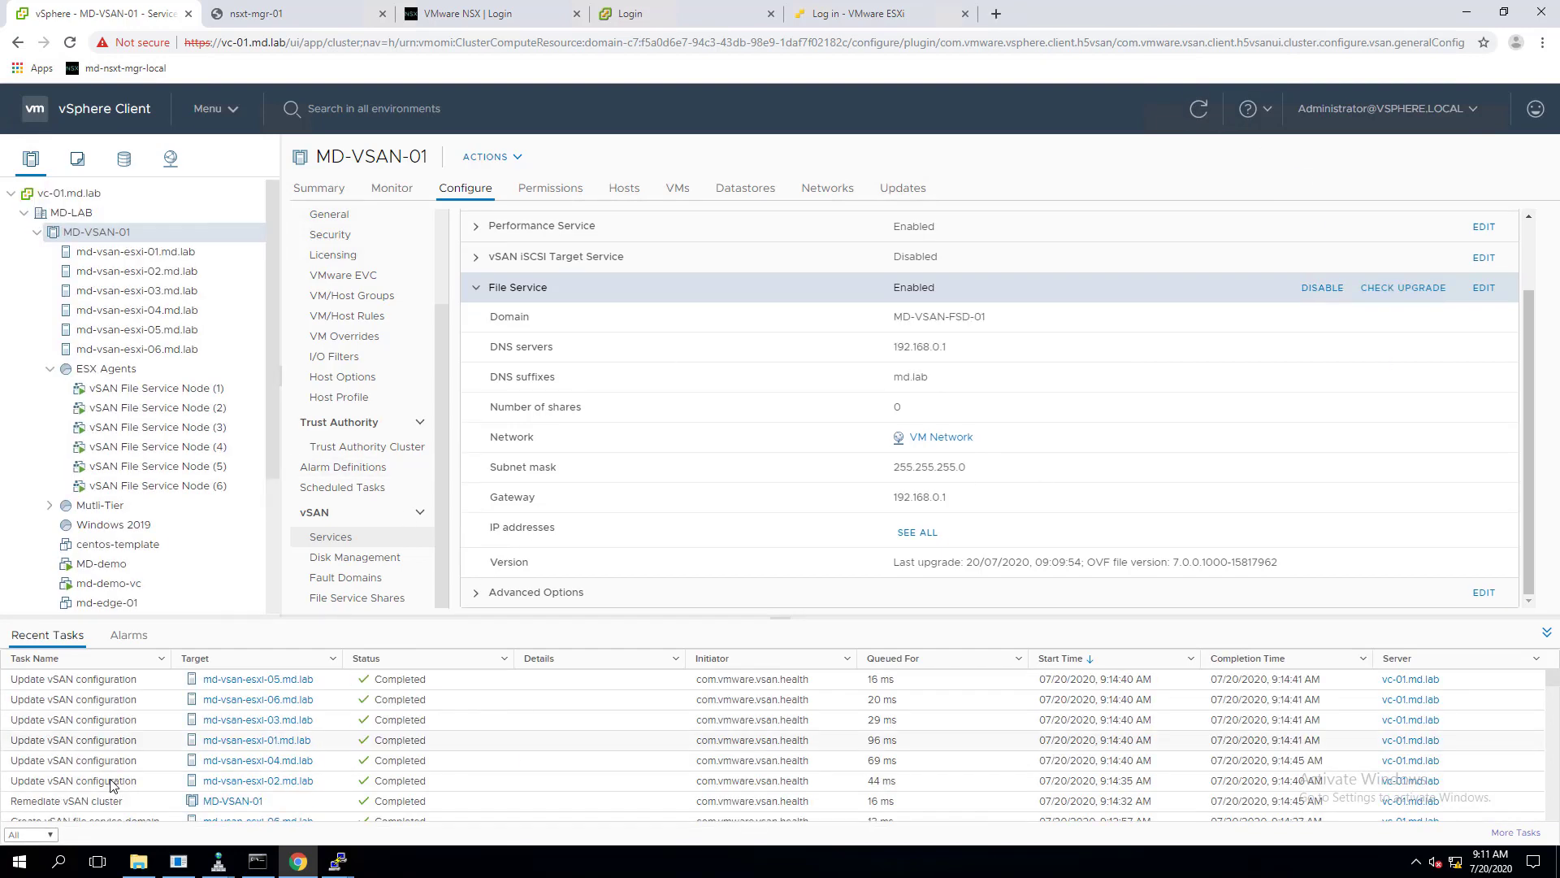
Step: Examine the recent tasks of the file service deployment back to the initial enable task, and hide the task list
scroll(113, 780, down, 5)
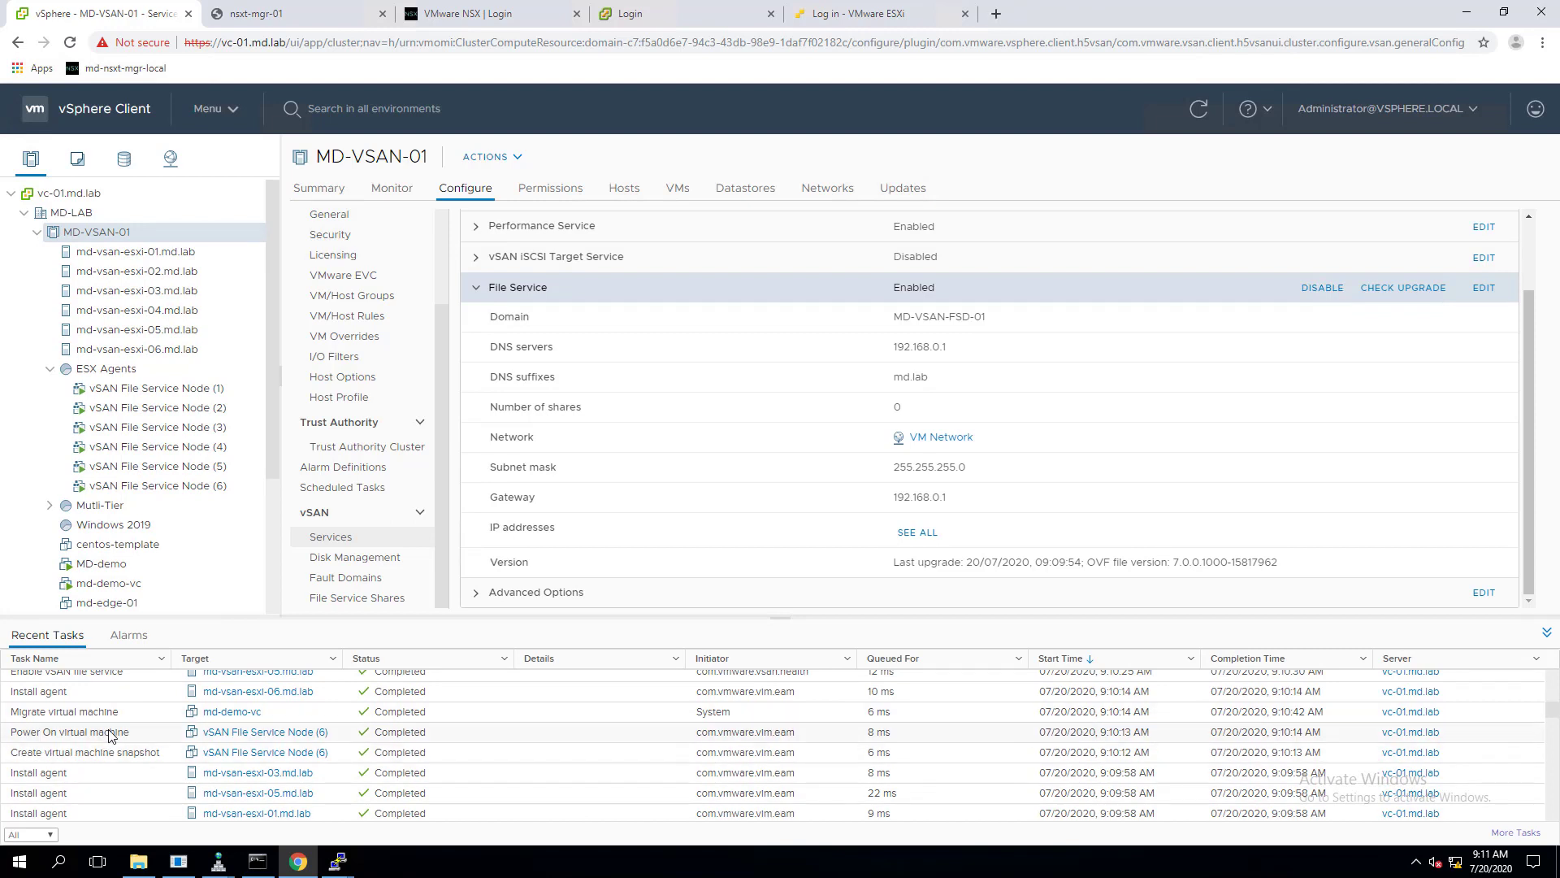
scroll(112, 735, down, 2)
scroll(126, 737, down, 2)
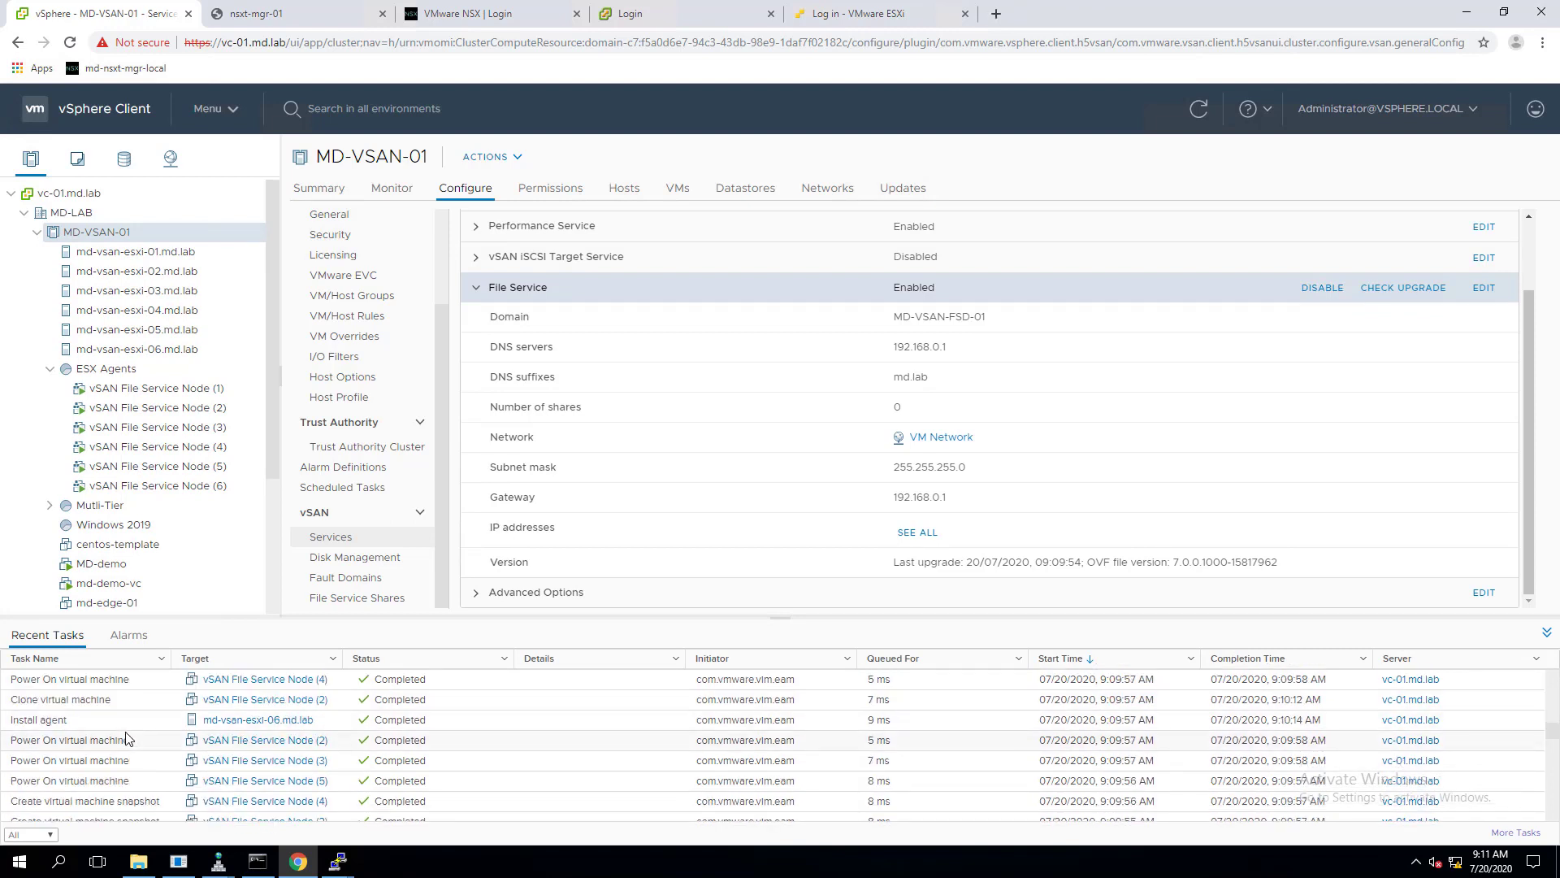
scroll(126, 737, down, 3)
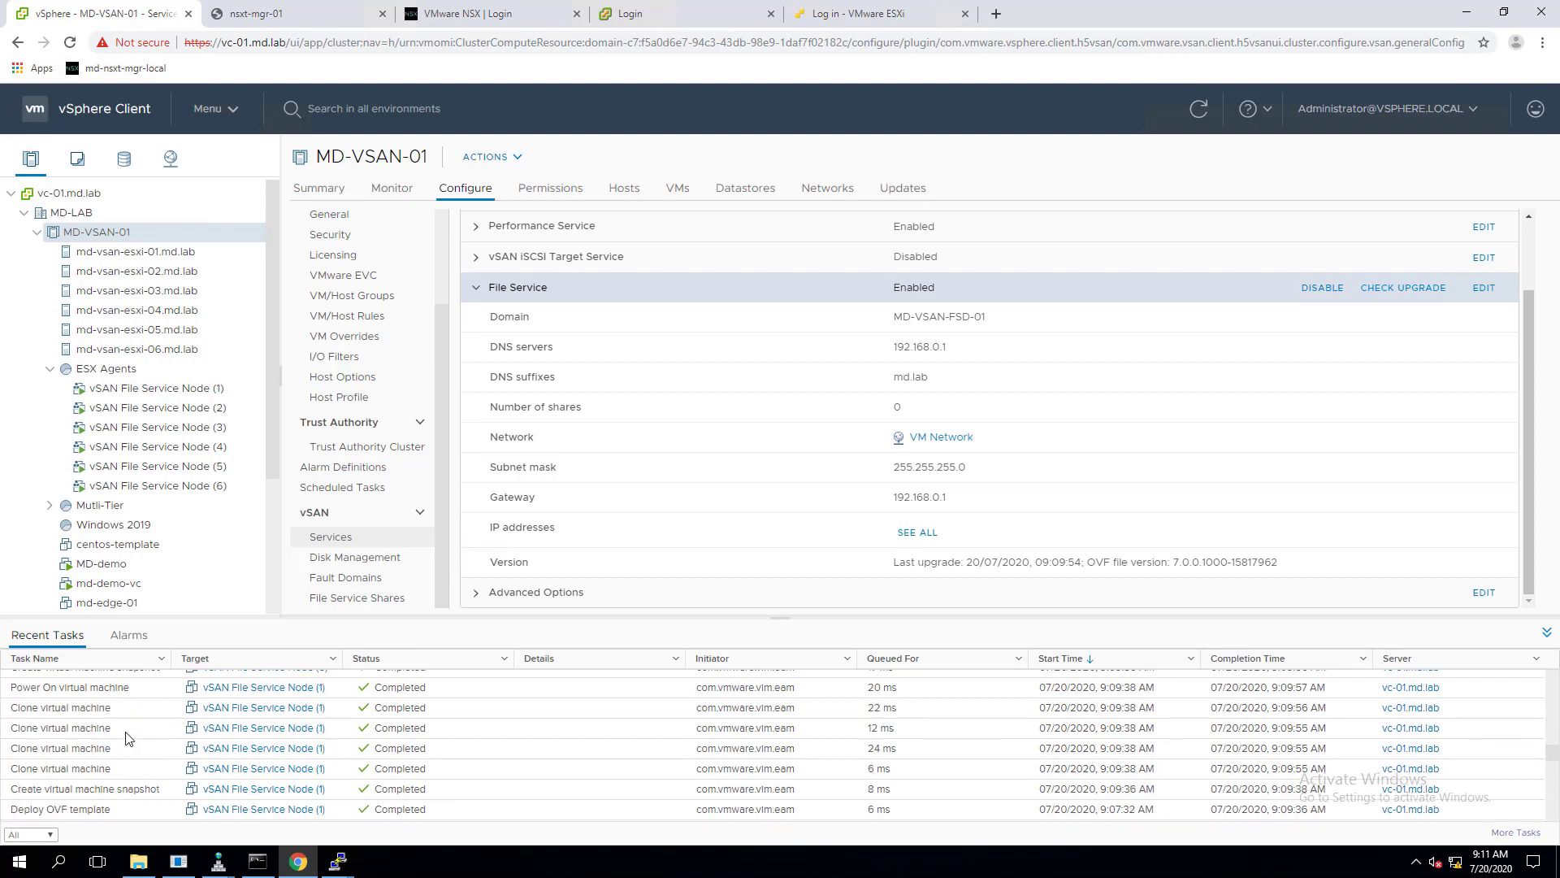
scroll(126, 737, down, 3)
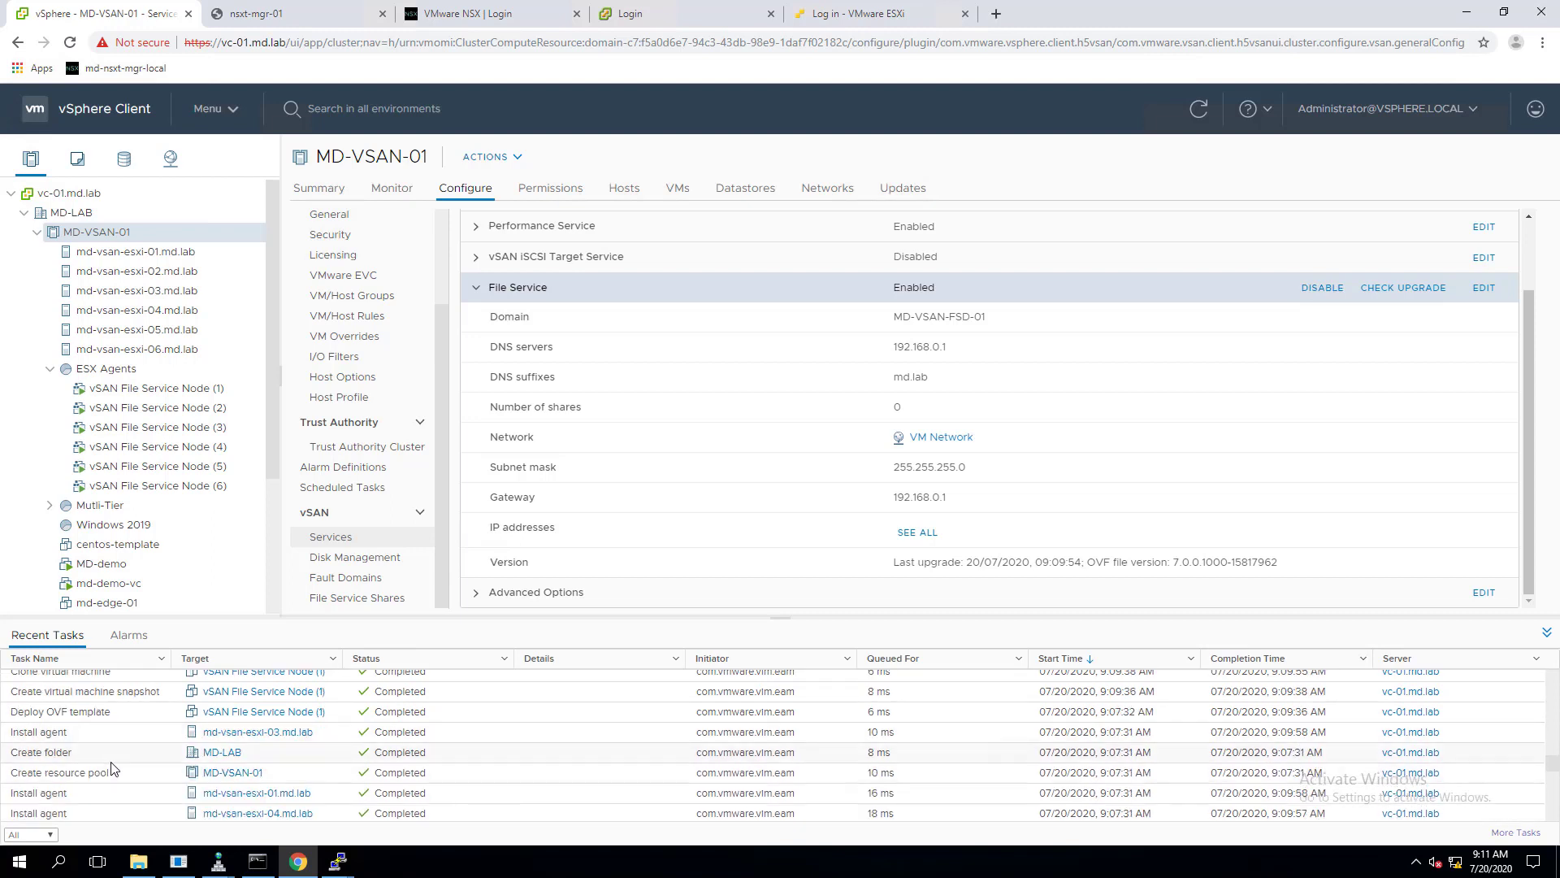
scroll(114, 768, up, 3)
scroll(114, 768, down, 3)
scroll(114, 768, down, 3)
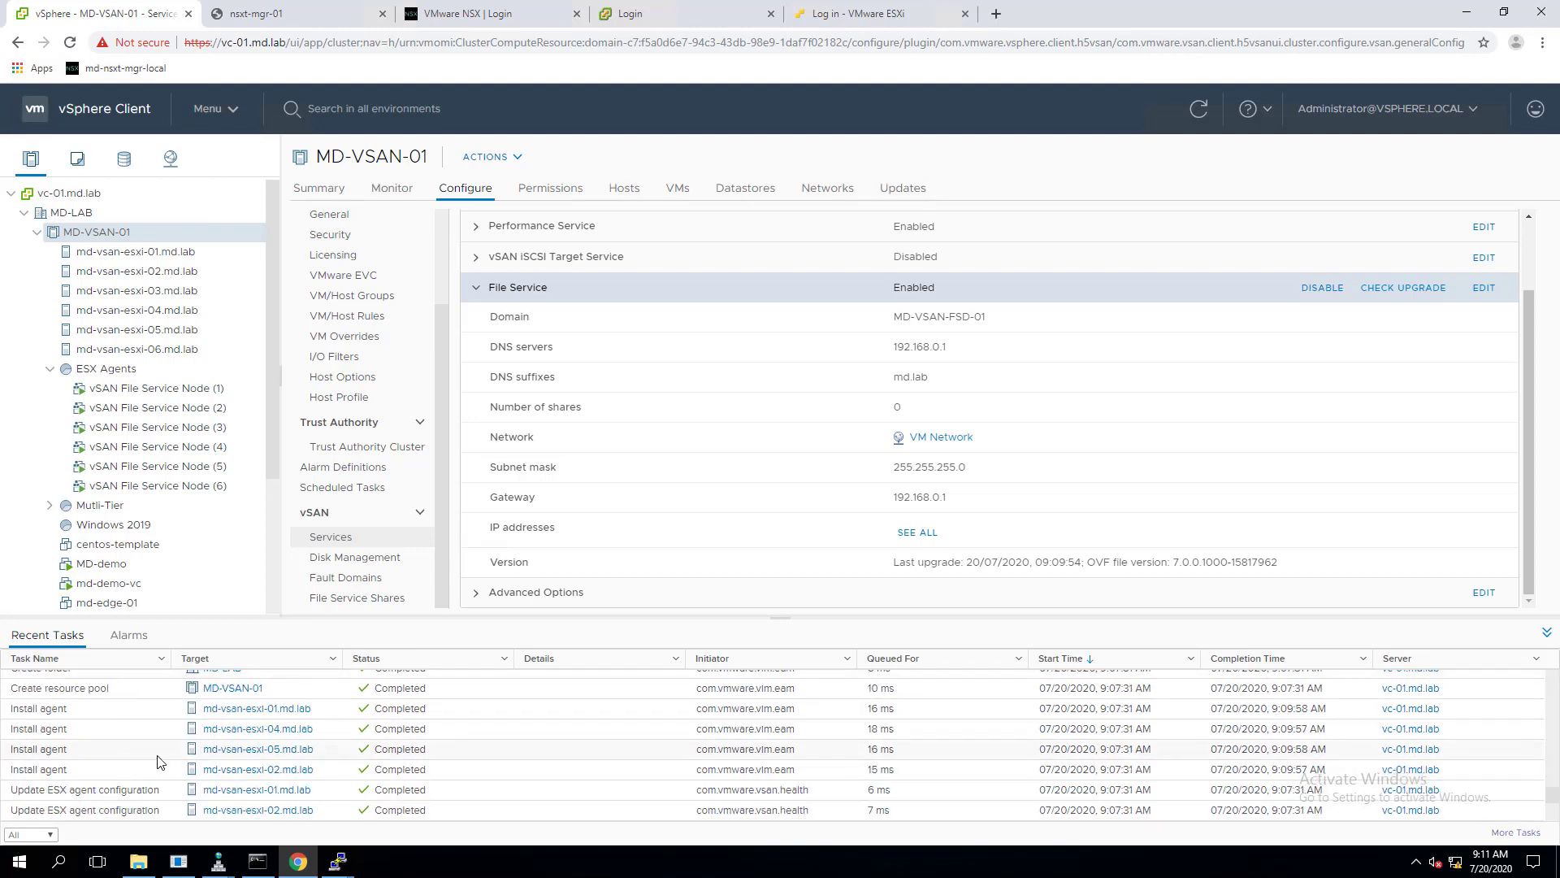
scroll(528, 792, down, 3)
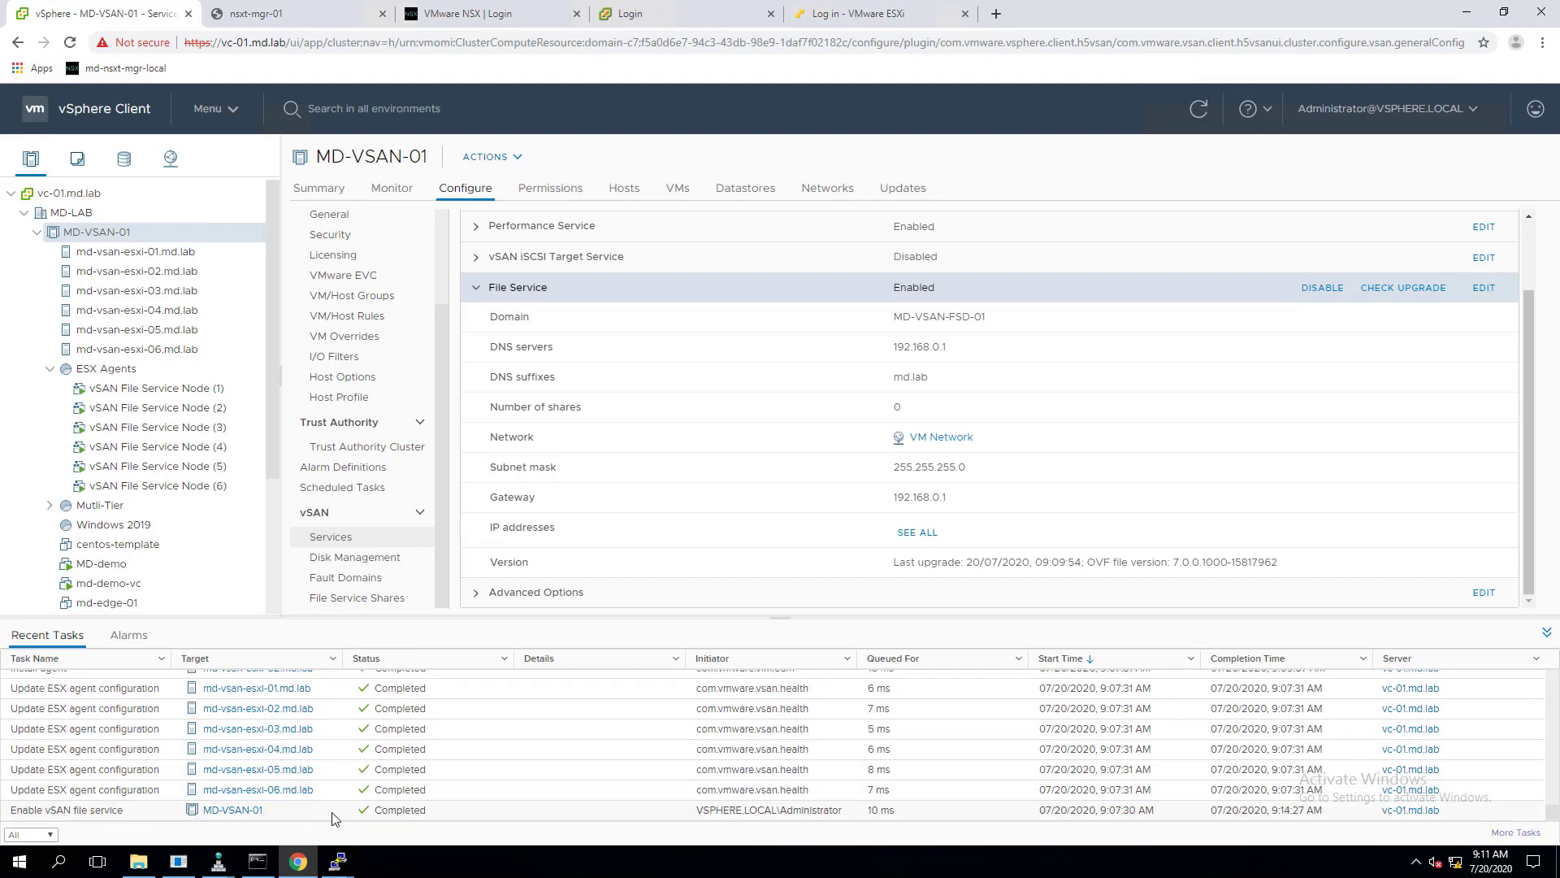
click(1546, 634)
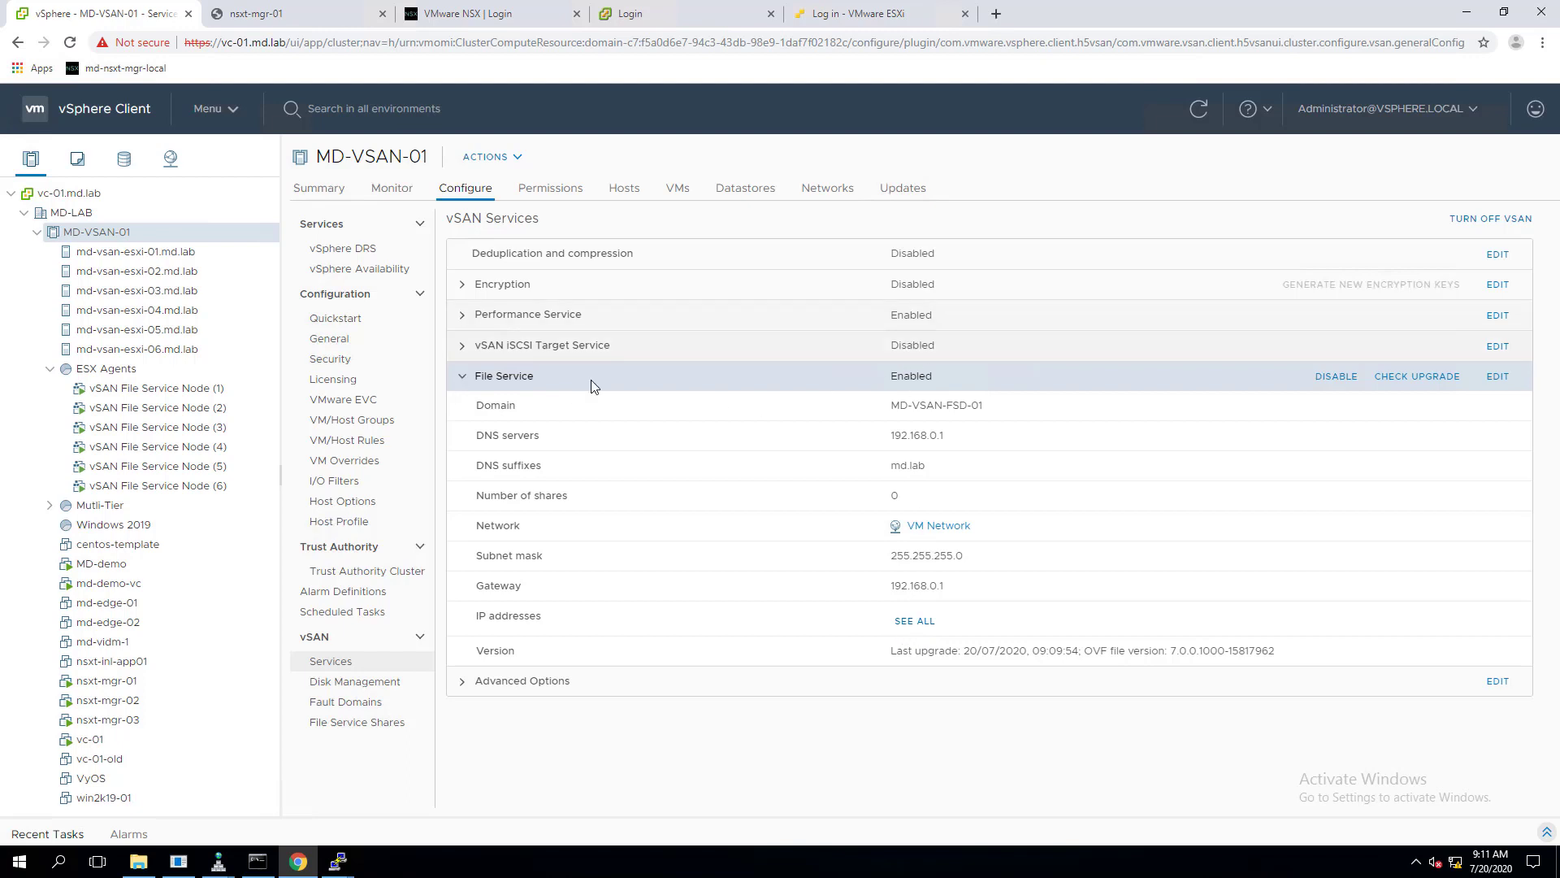
Step: Review all IP addresses and DNS names of the file service, and view the cluster's file service shares
click(916, 627)
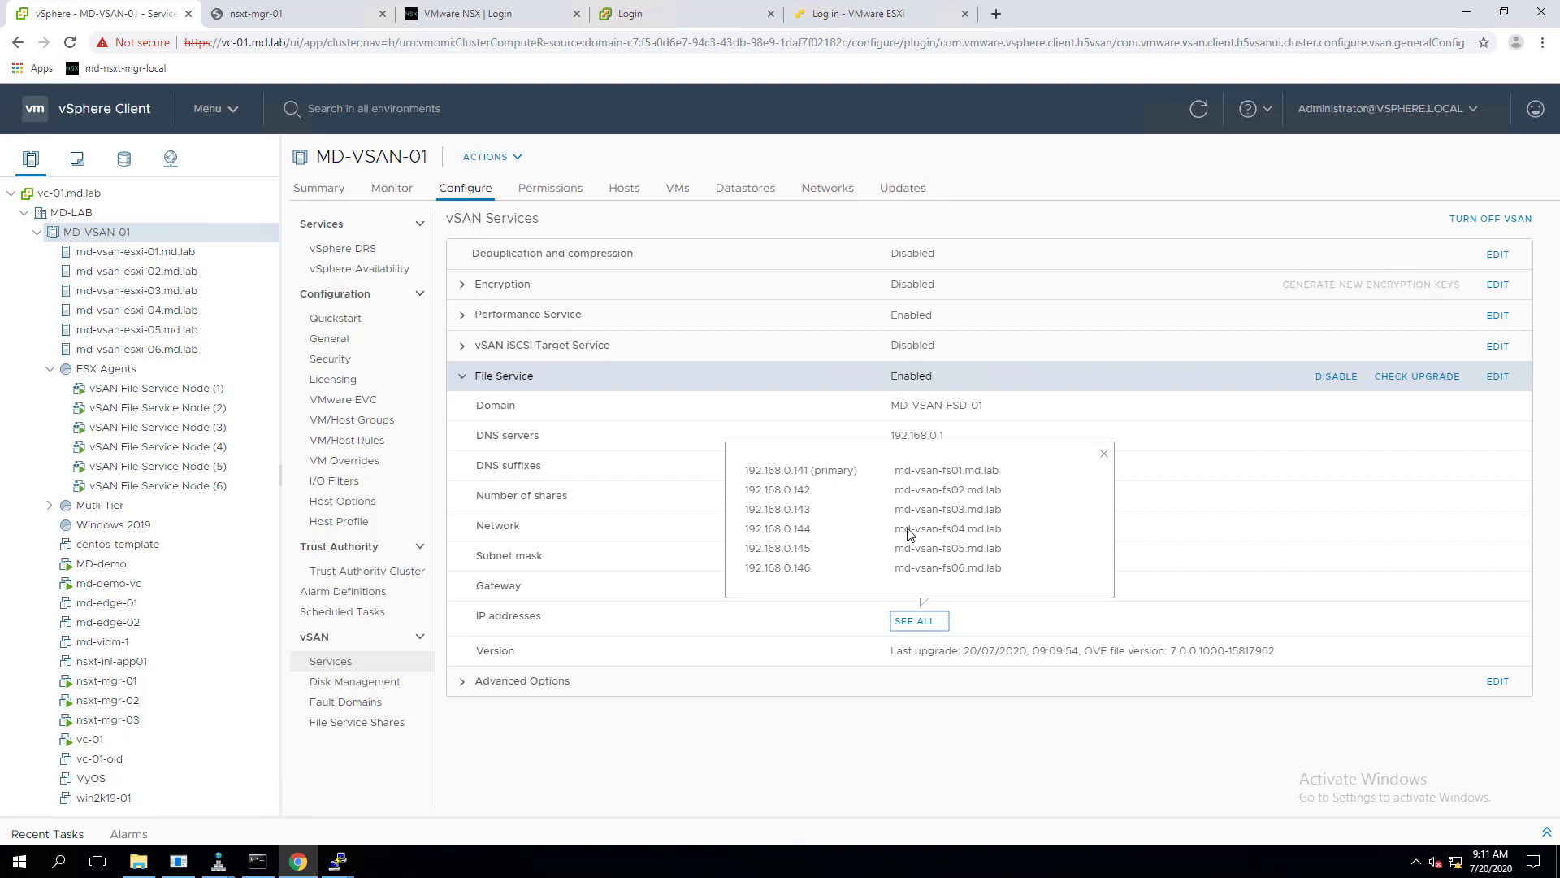
click(1104, 455)
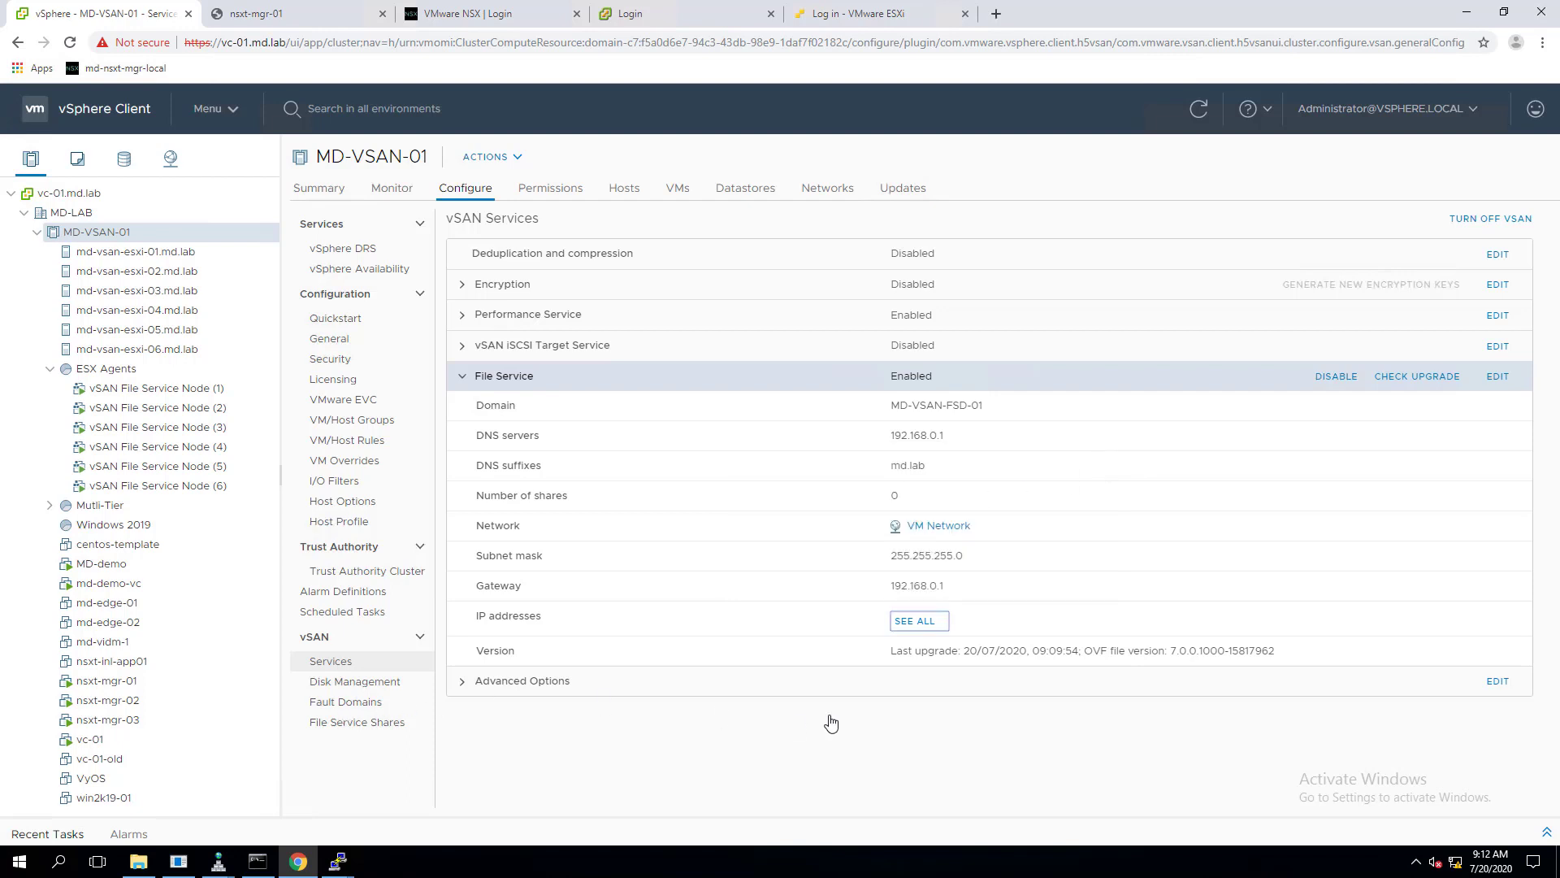
click(356, 730)
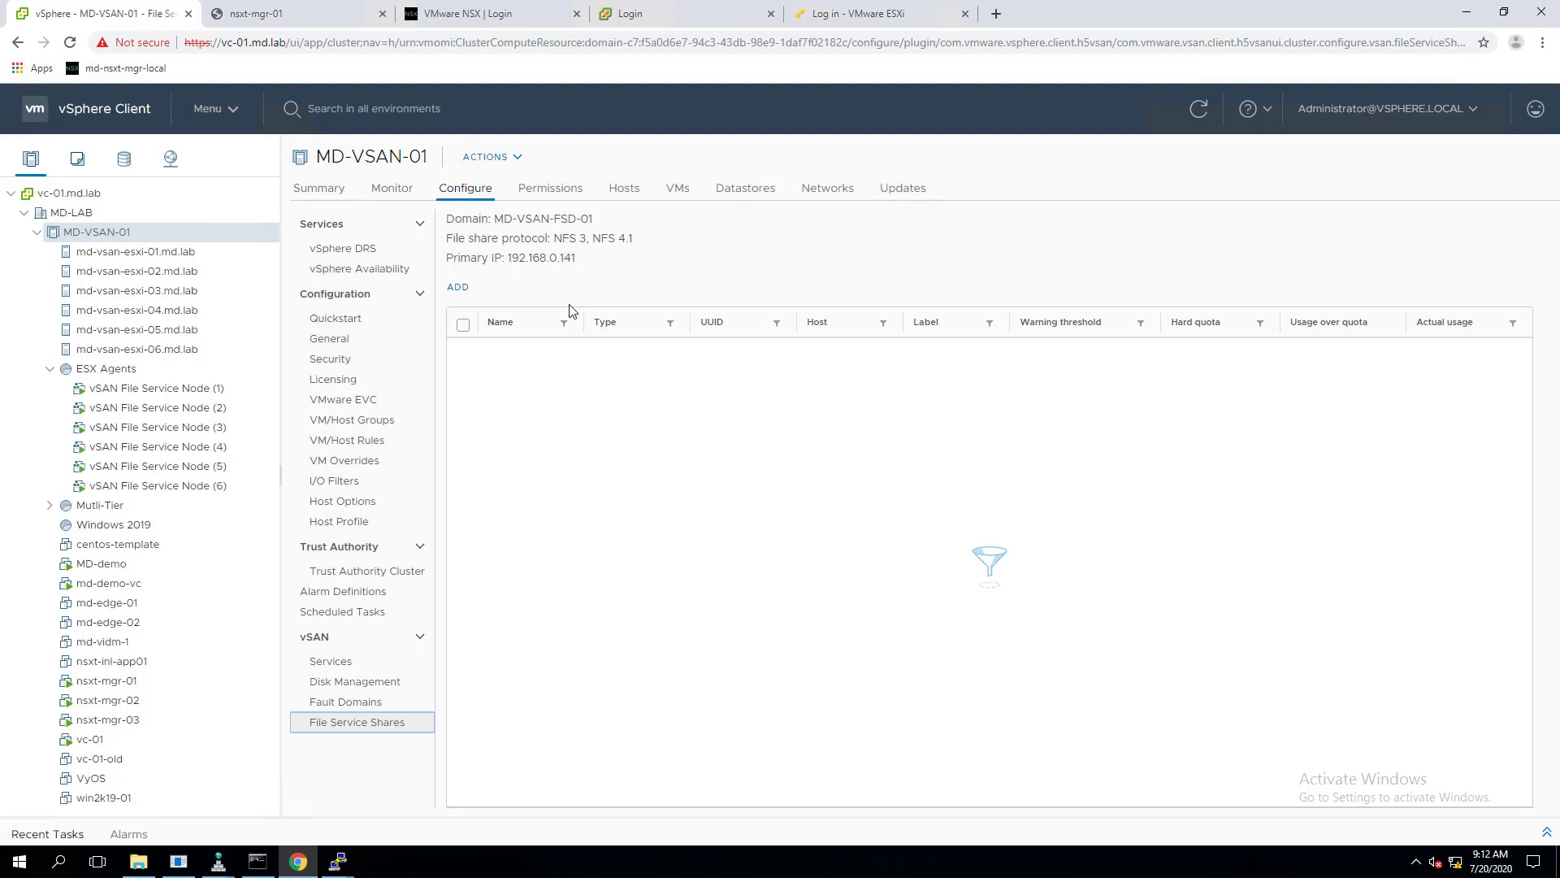
Step: Open the summary of the MD-VSAN-01 cluster
click(324, 198)
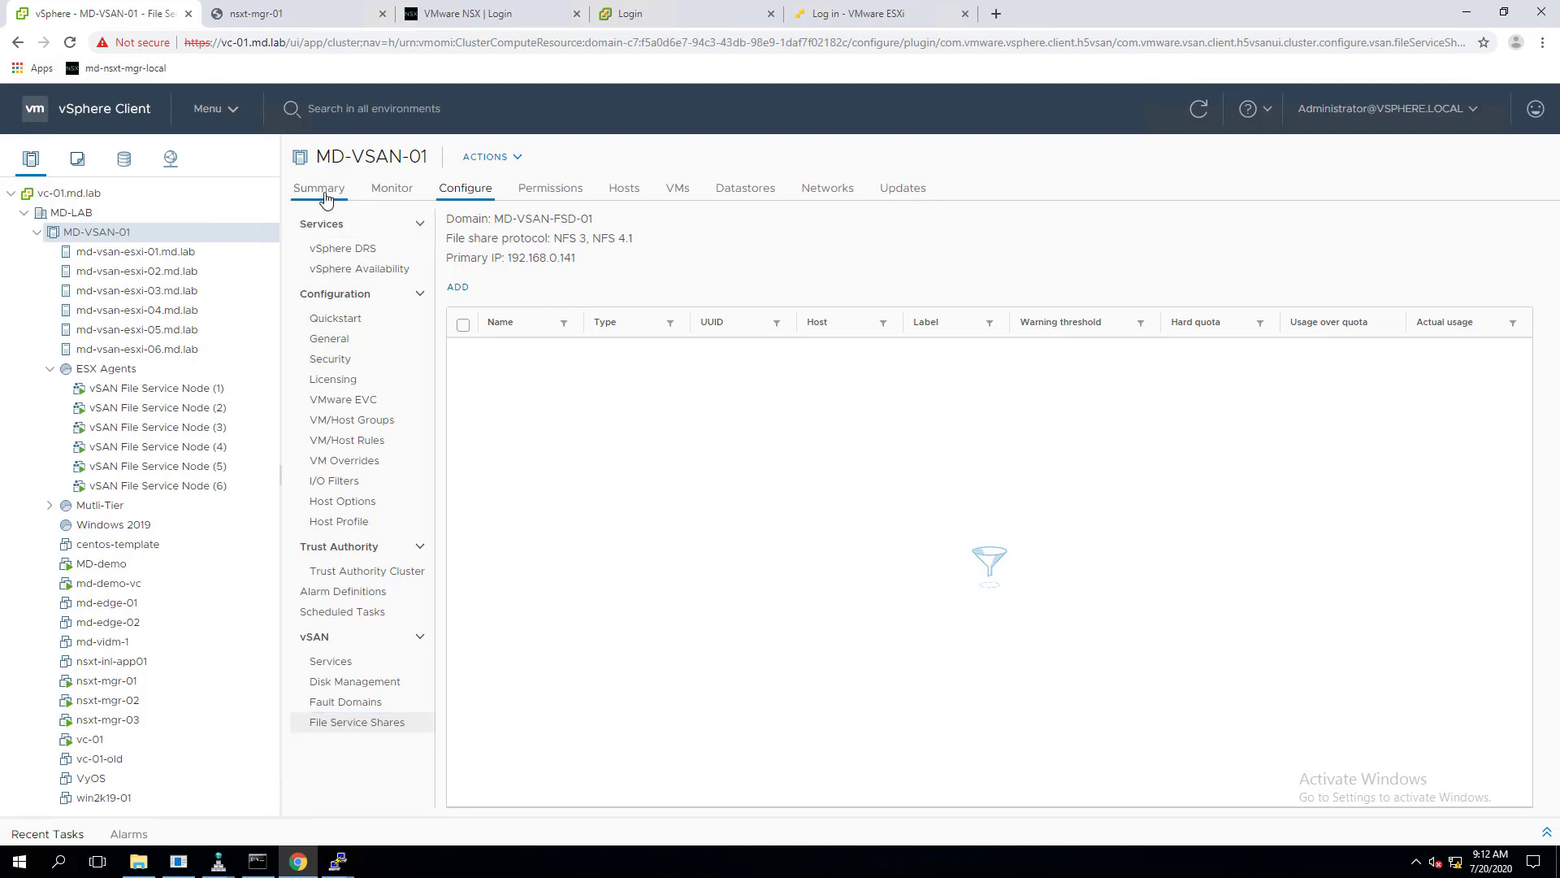